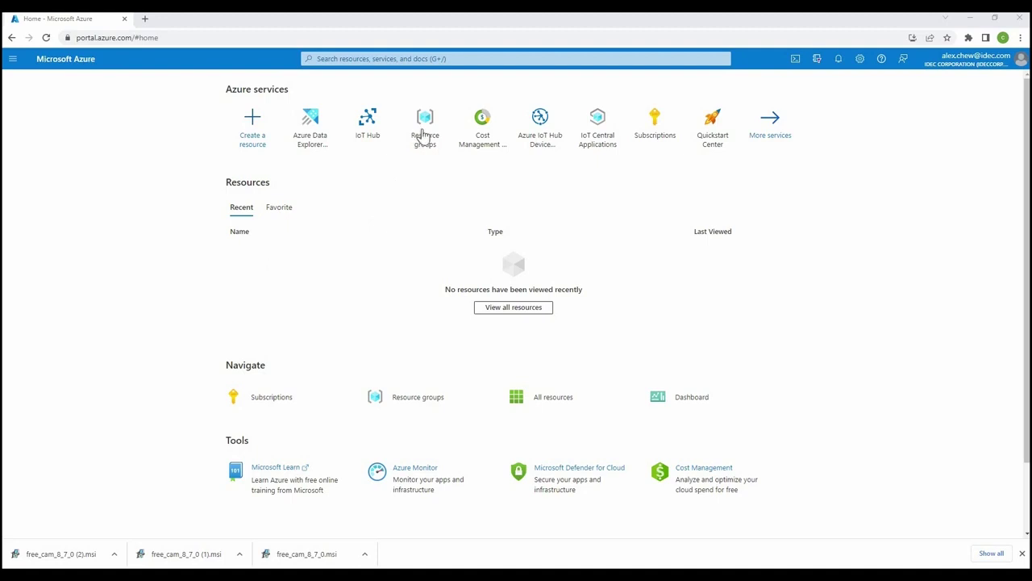
Step: Start a new resource group named fc6a-test under the subscription Azure subscription 1
click(422, 134)
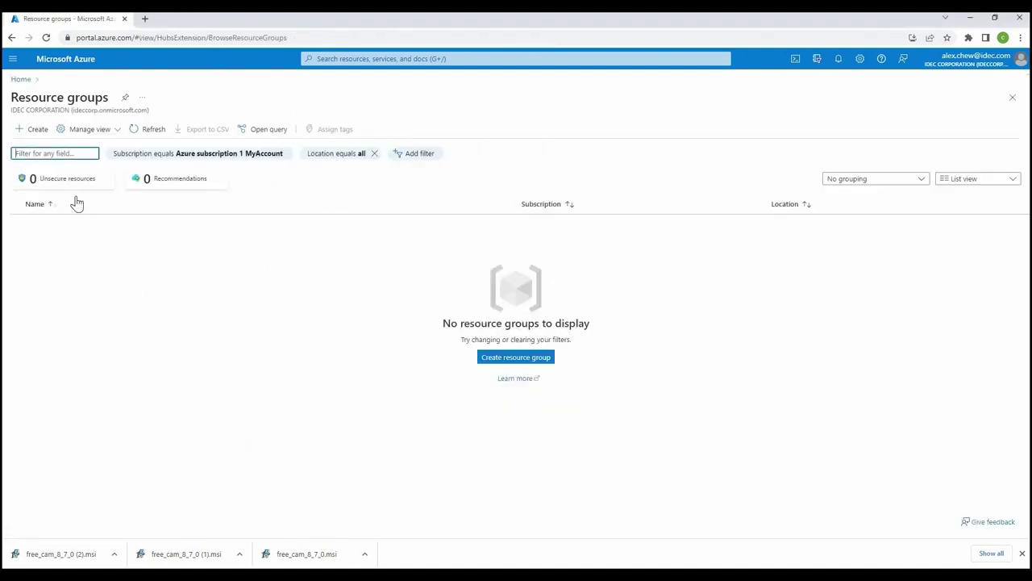
click(33, 130)
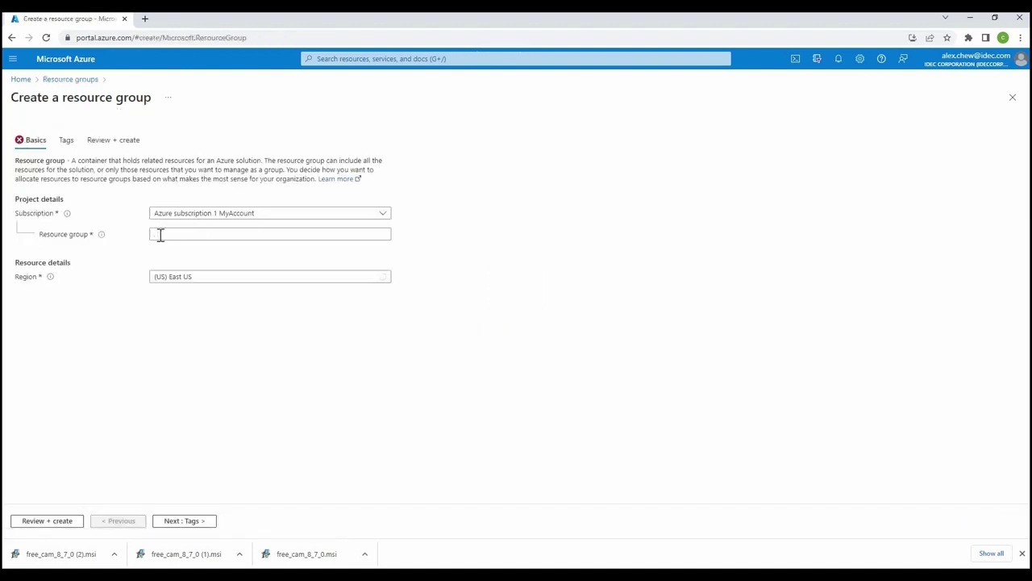
click(161, 234)
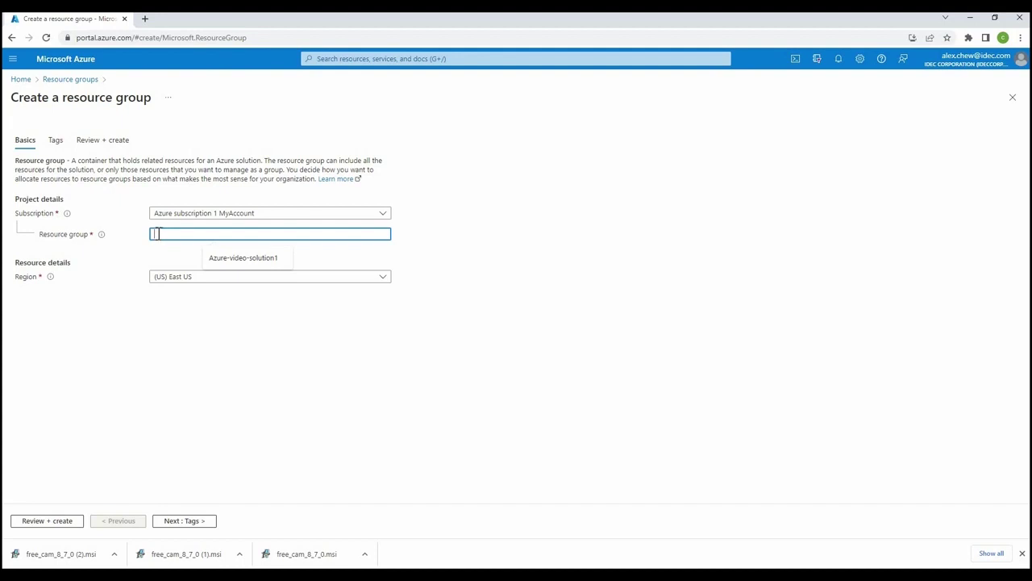
text(free-test)
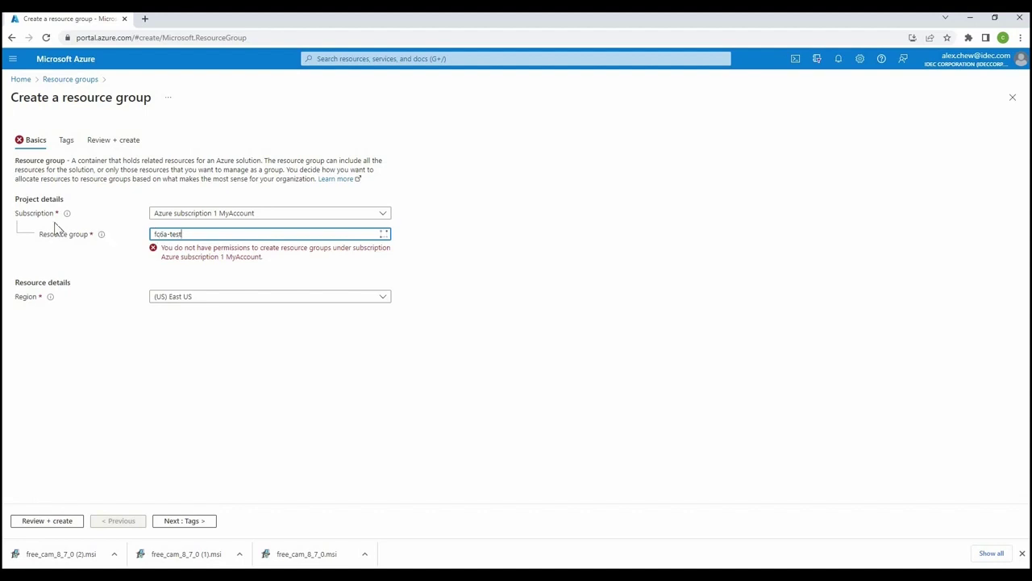
click(264, 214)
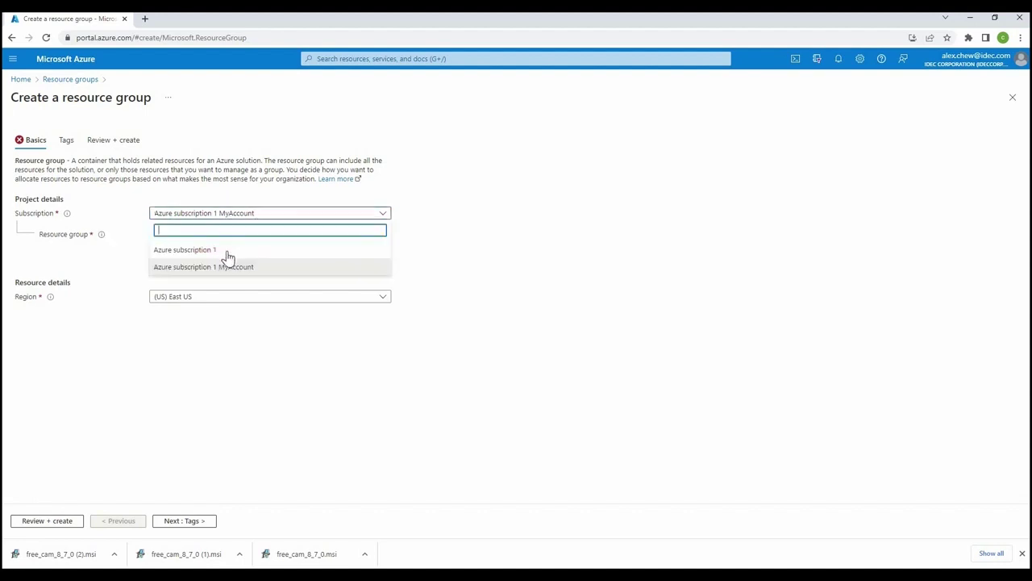
click(219, 247)
click(212, 234)
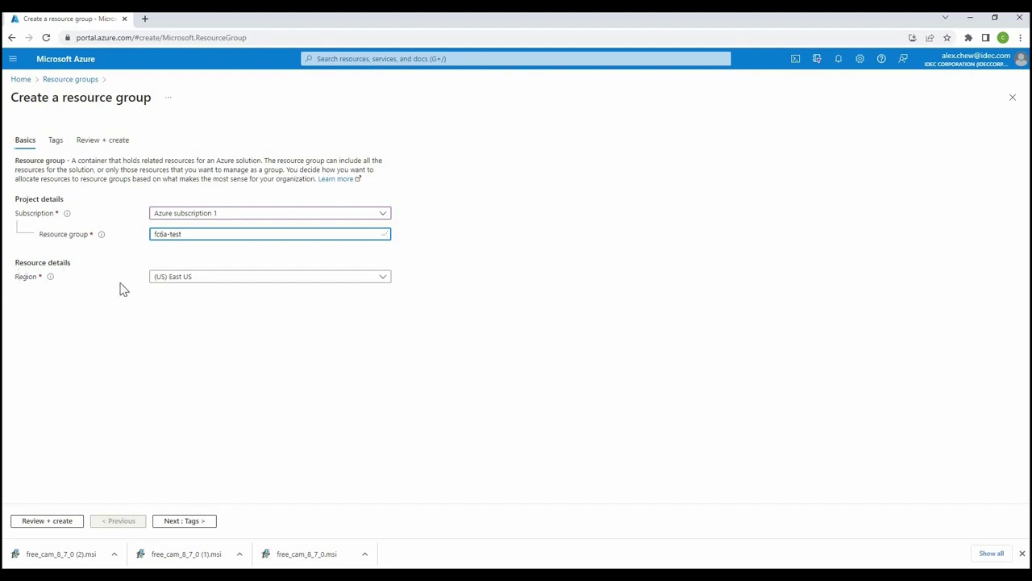
Step: Set the resource group's region to (Asia Pacific) Southeast Asia, then review and create the group
click(205, 280)
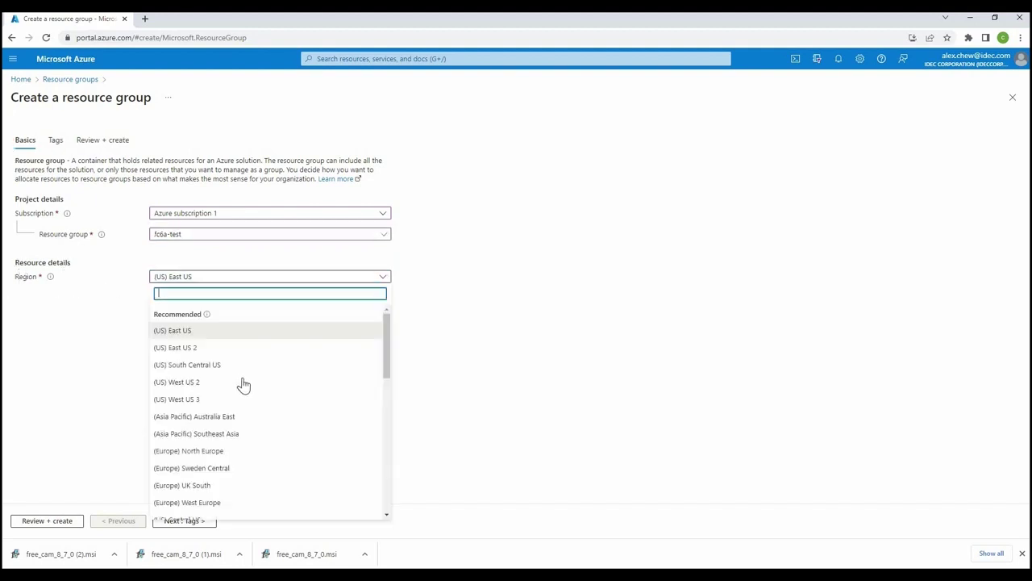
click(225, 436)
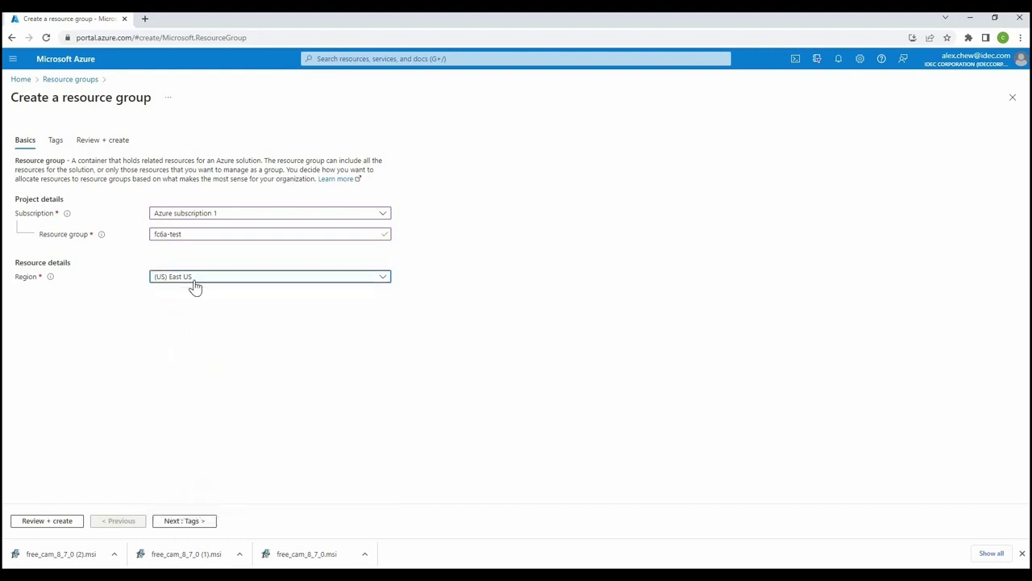
click(51, 524)
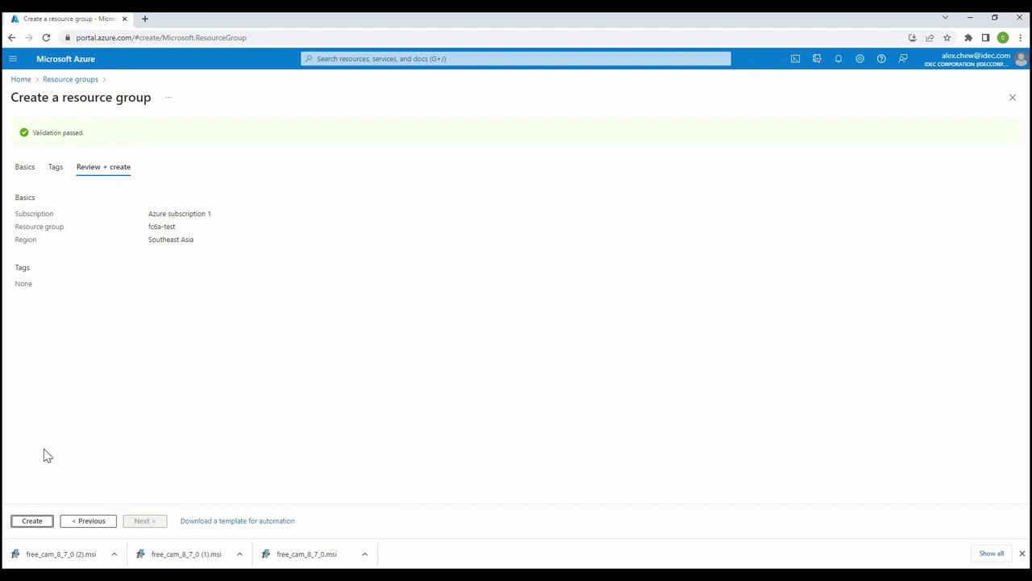
click(38, 522)
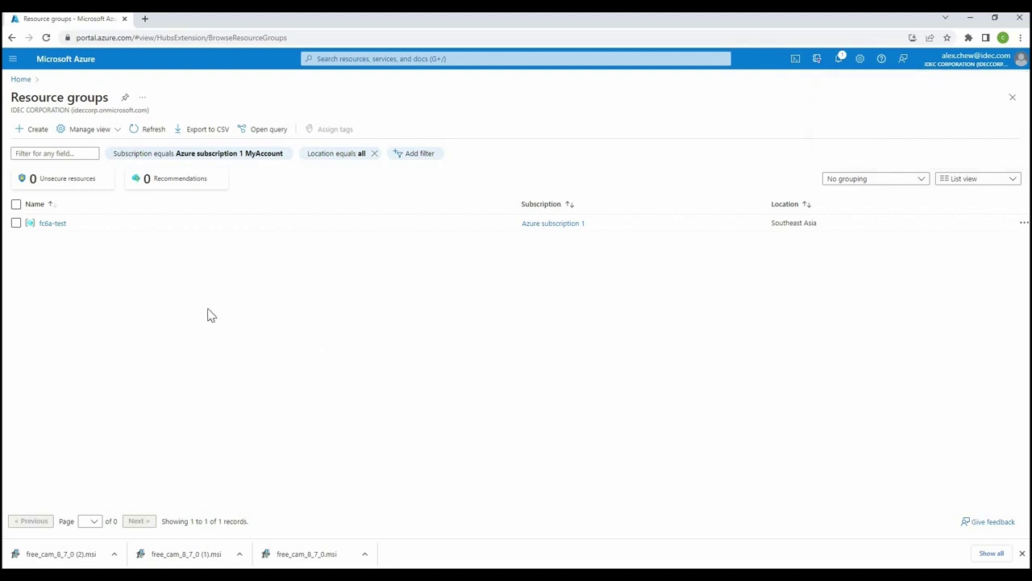
Step: Start a new IoT hub in the resource group fc6a-test and name it fc6a-iot-hub-test
click(21, 80)
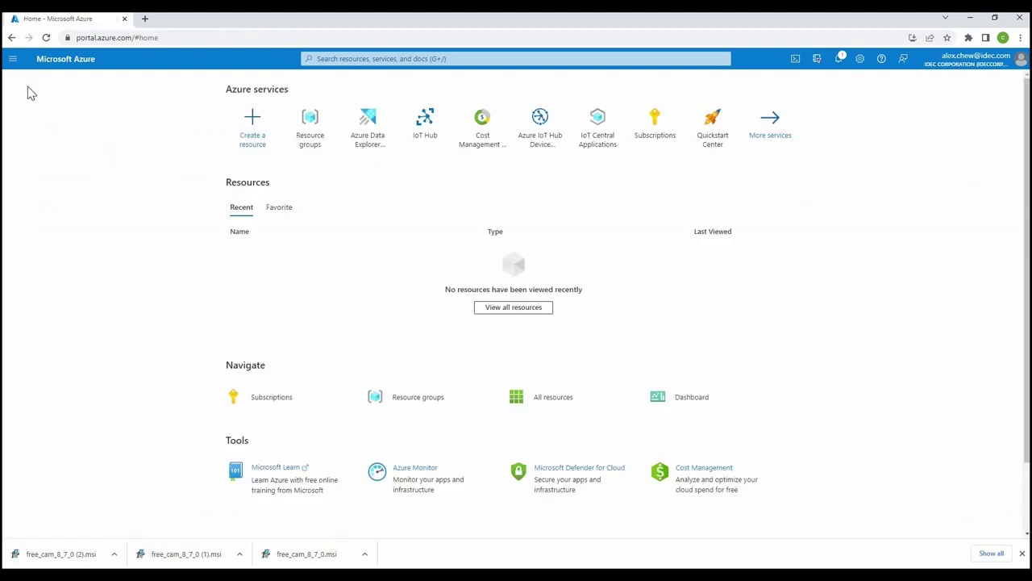
click(425, 125)
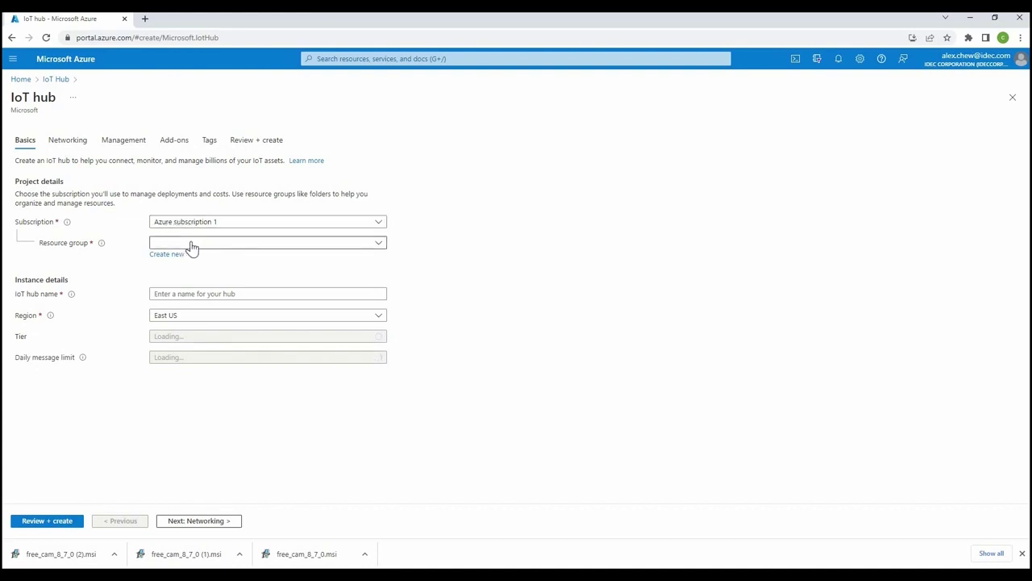
click(191, 245)
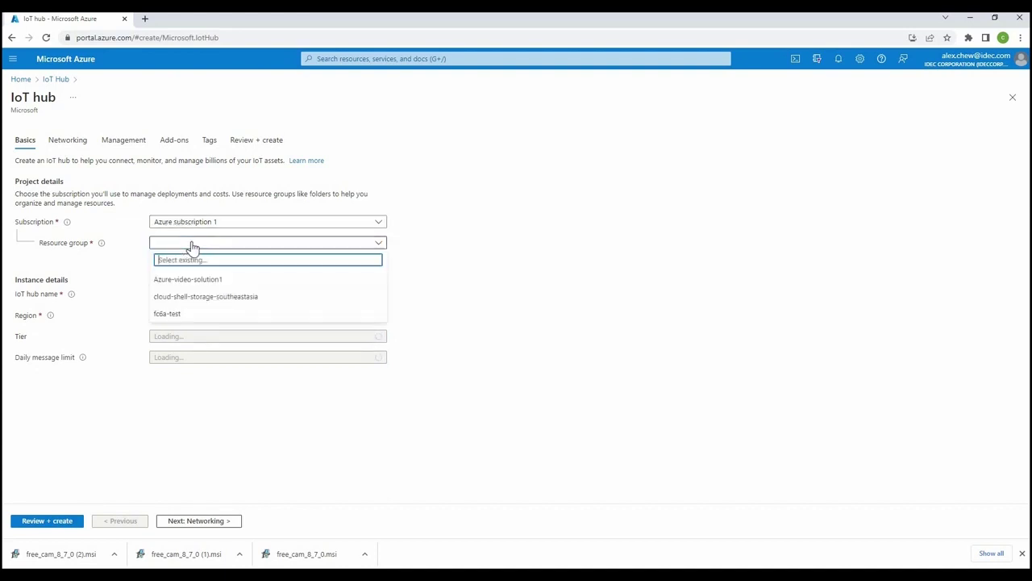
click(170, 315)
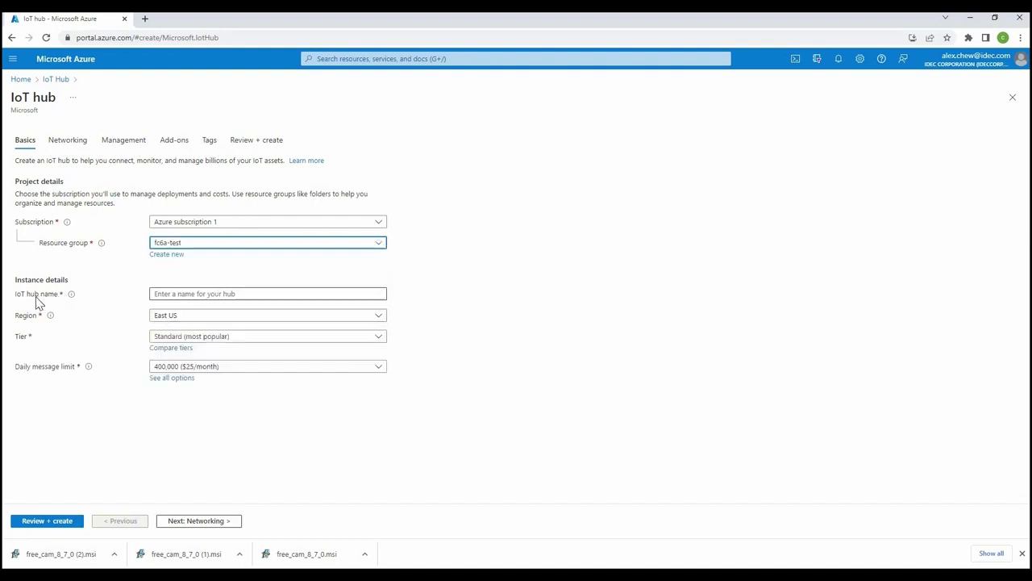
click(187, 295)
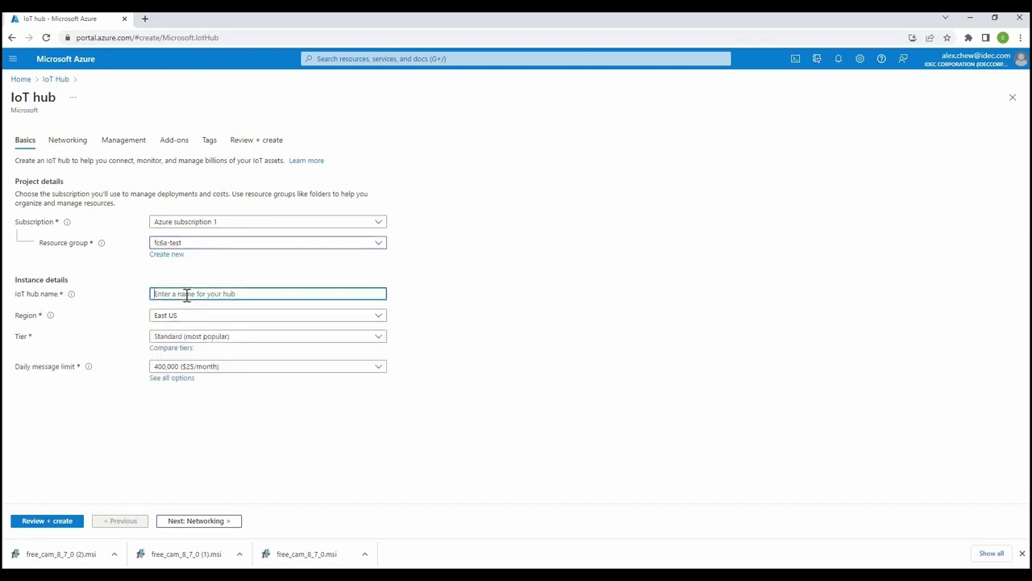
text(fc6a-iot-hub-test)
Step: Set the IoT hub's region to Southeast Asia and its tier to Free
click(227, 322)
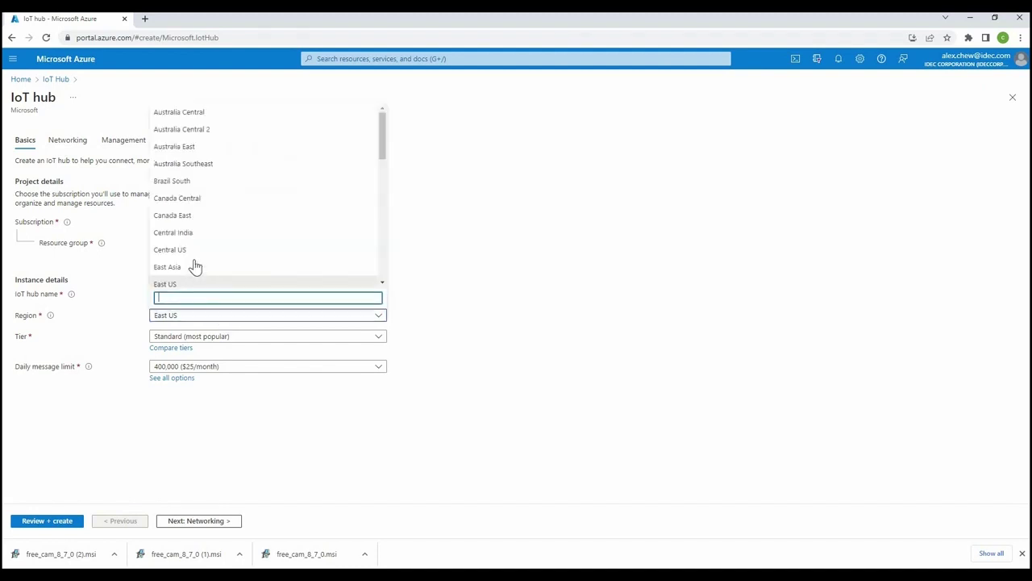
scroll(202, 228, down, 3)
scroll(201, 225, down, 3)
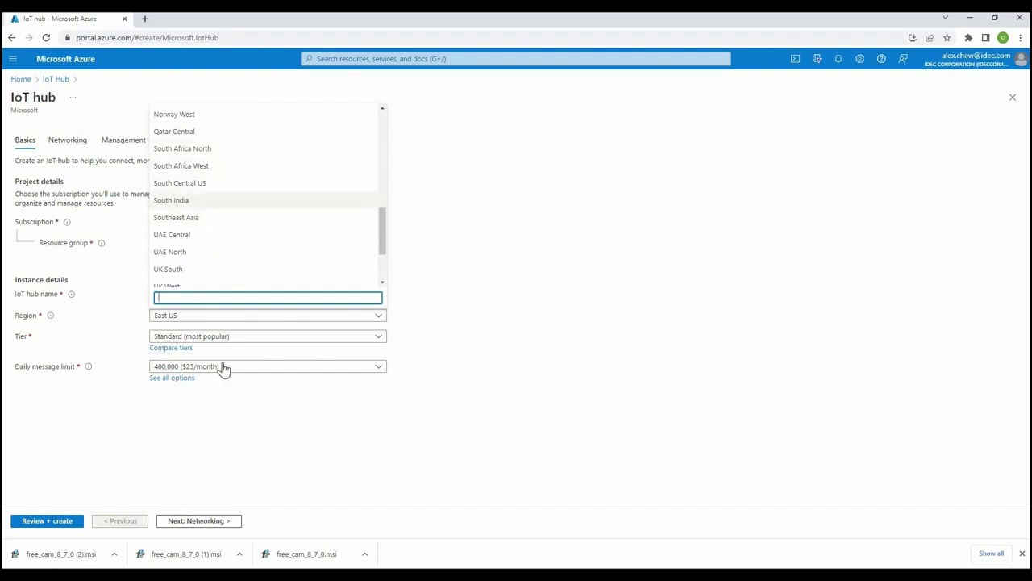
click(192, 218)
click(232, 339)
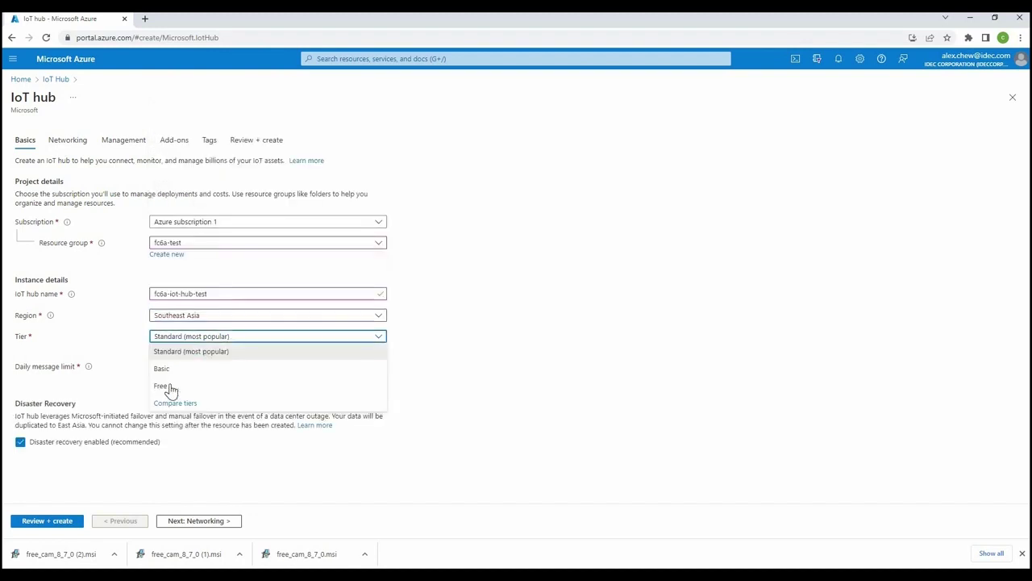
click(192, 386)
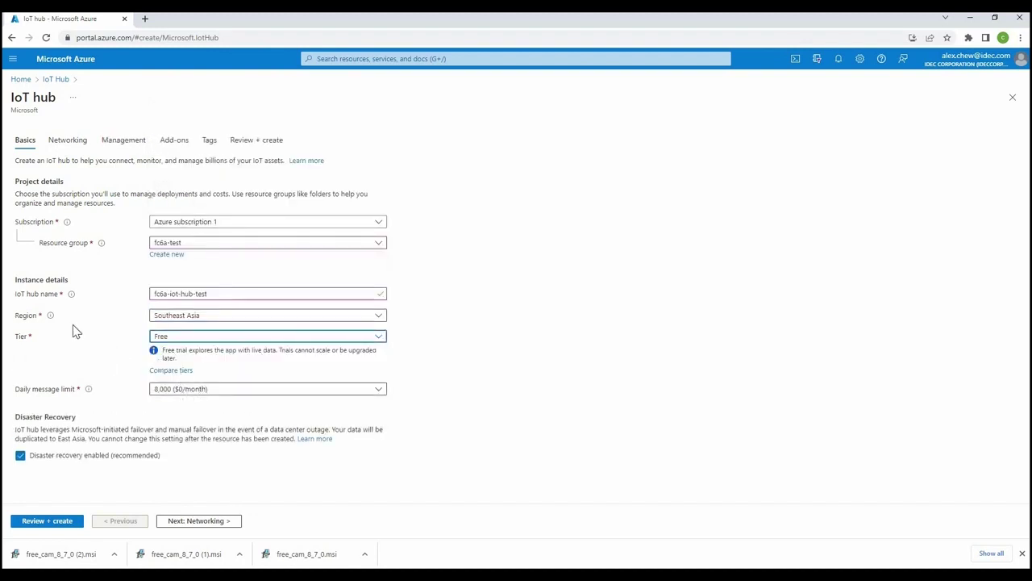
click(242, 339)
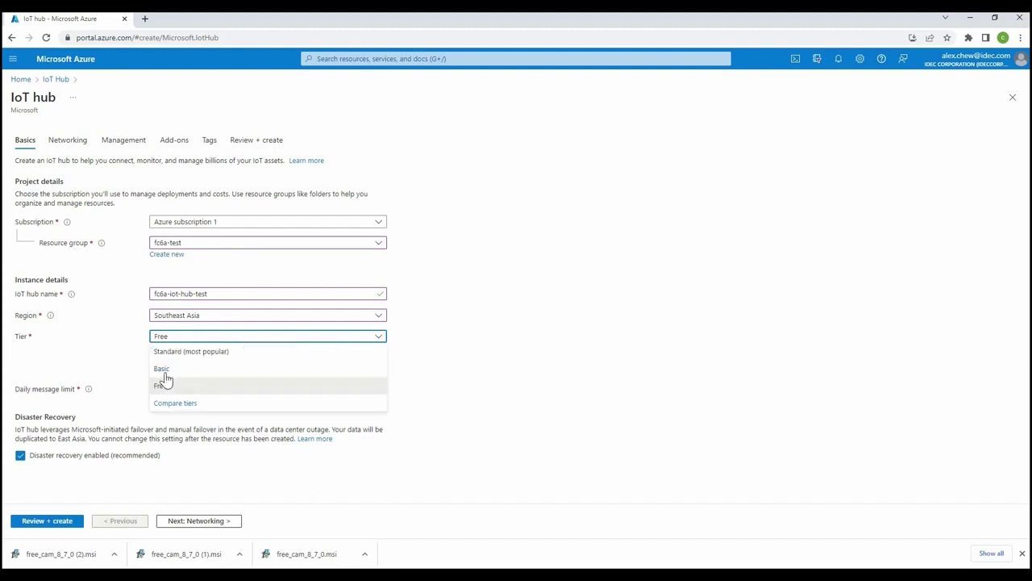
click(466, 365)
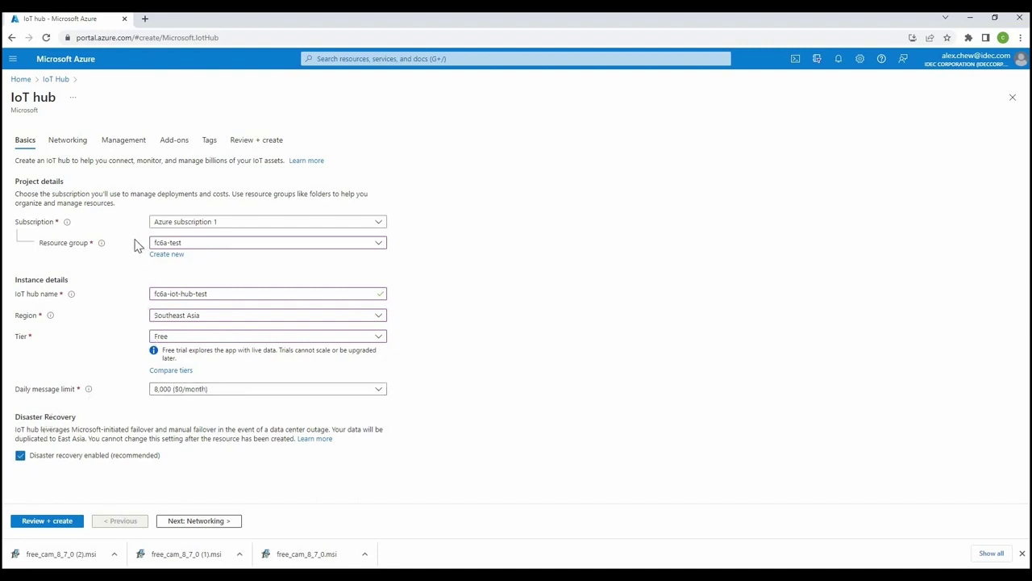
Step: Review the IoT hub's configuration summary and create the hub
click(59, 522)
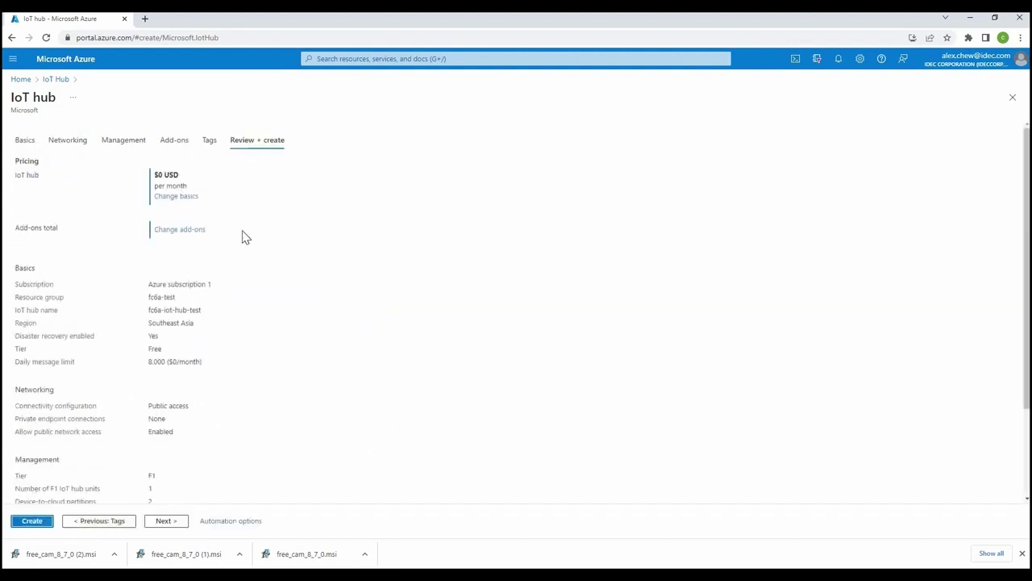
scroll(191, 403, down, 2)
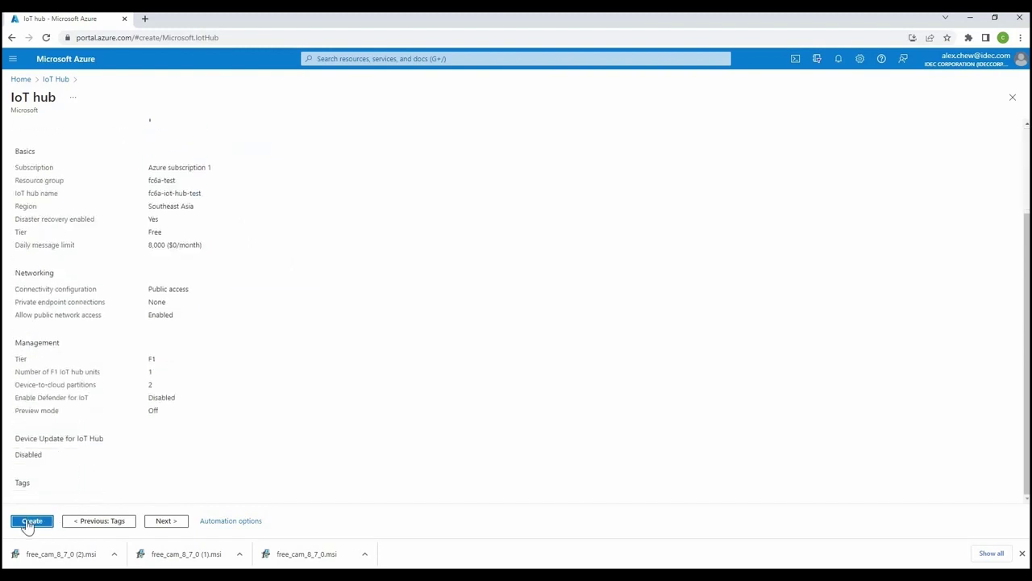
click(30, 525)
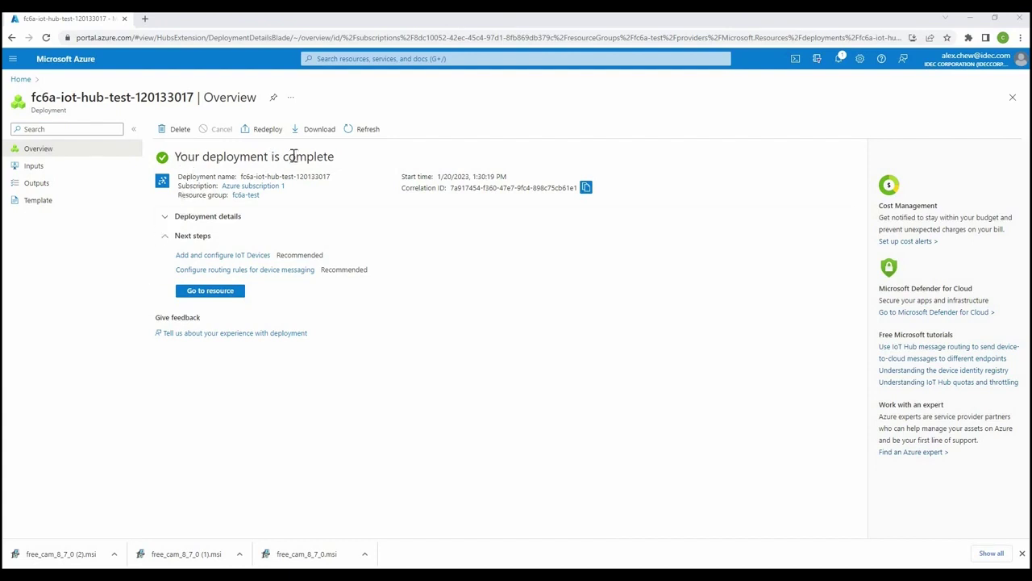
Step: Open the deployed IoT hub's device list and register a device with the ID fc6a-device1, keeping symmetric key authentication
click(210, 291)
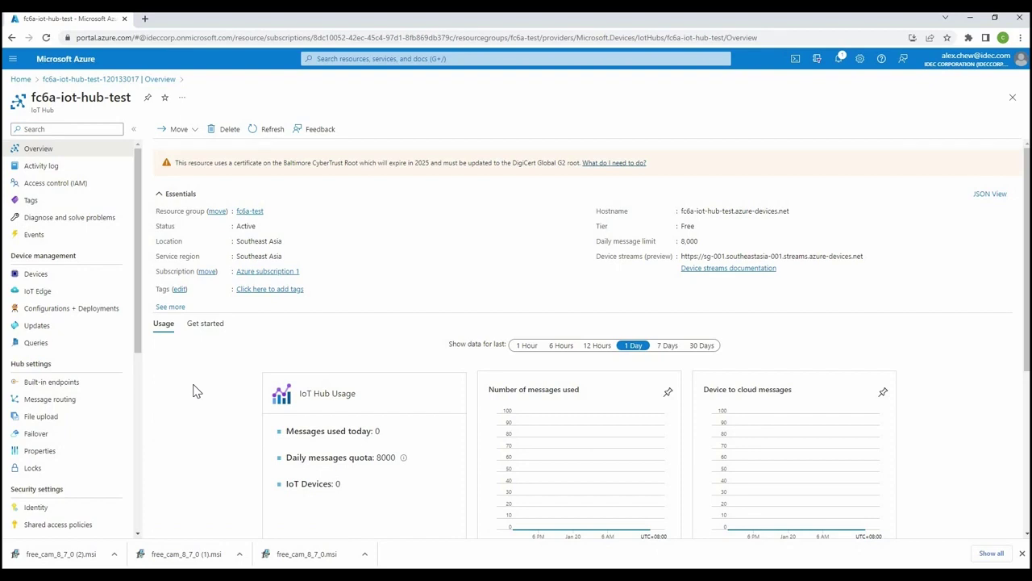
click(30, 277)
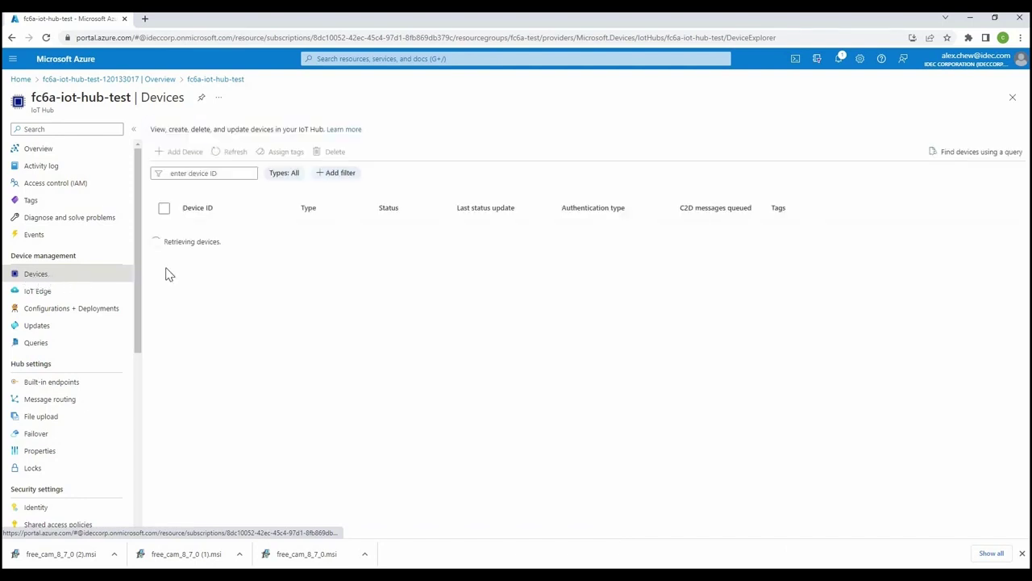
click(179, 158)
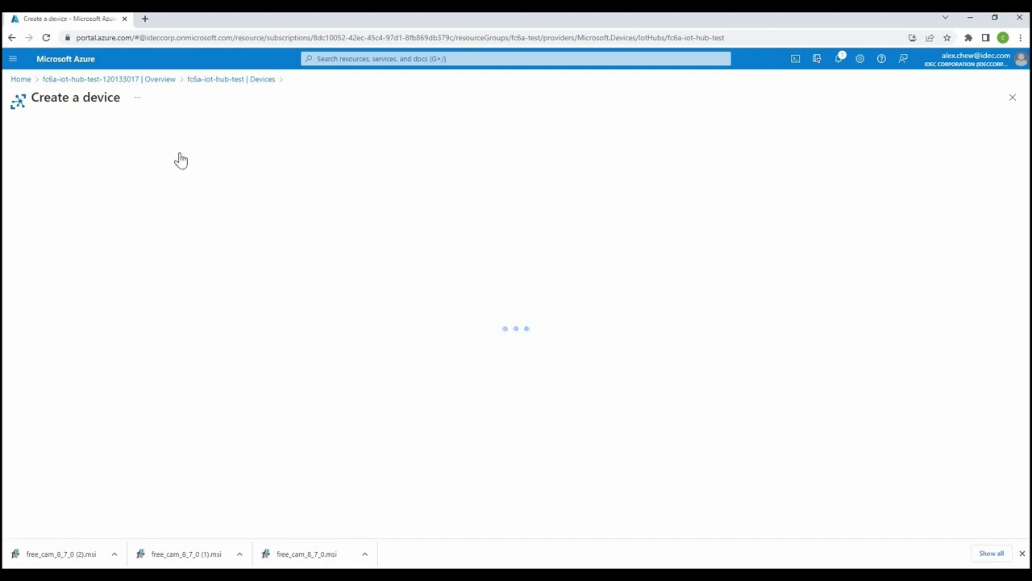
click(63, 196)
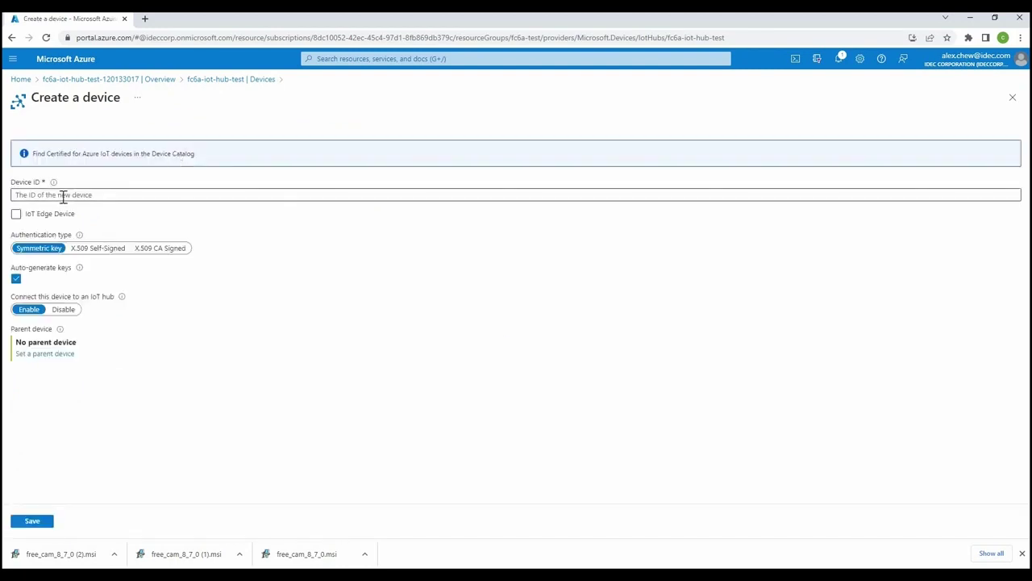
text(fc6a-device1)
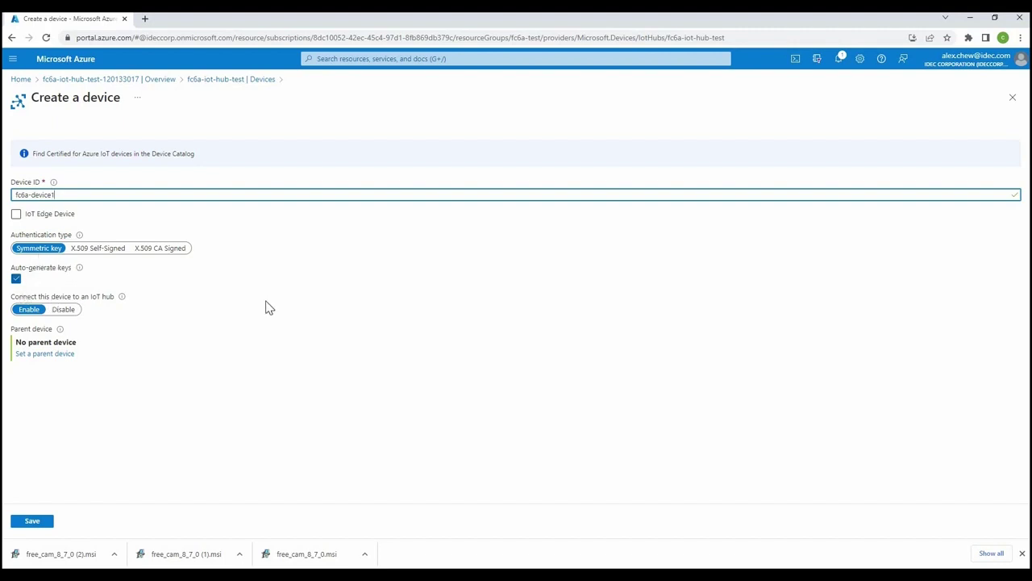
click(45, 523)
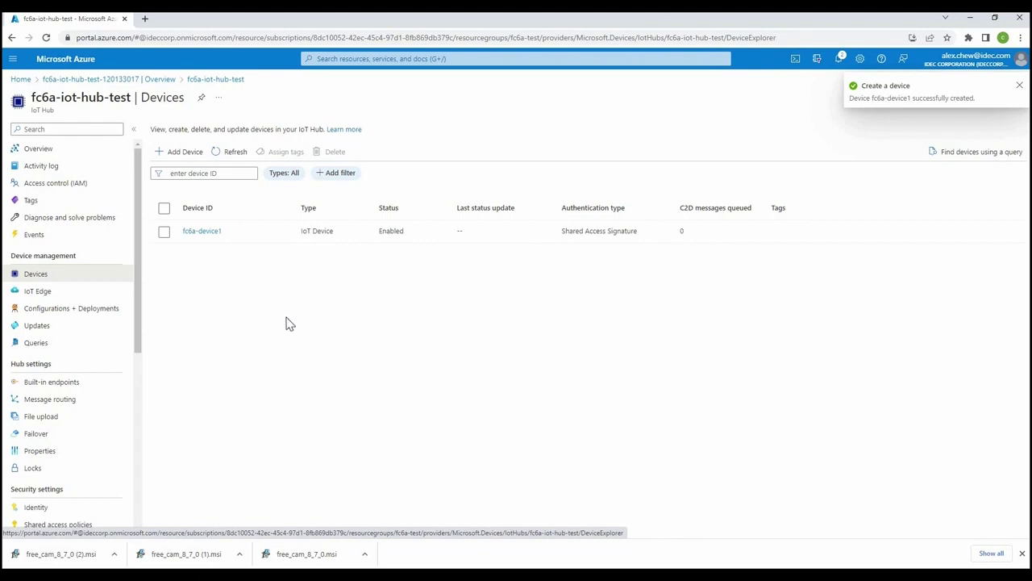
Step: Open the details of fc6a-device1 and copy its primary connection string
click(208, 235)
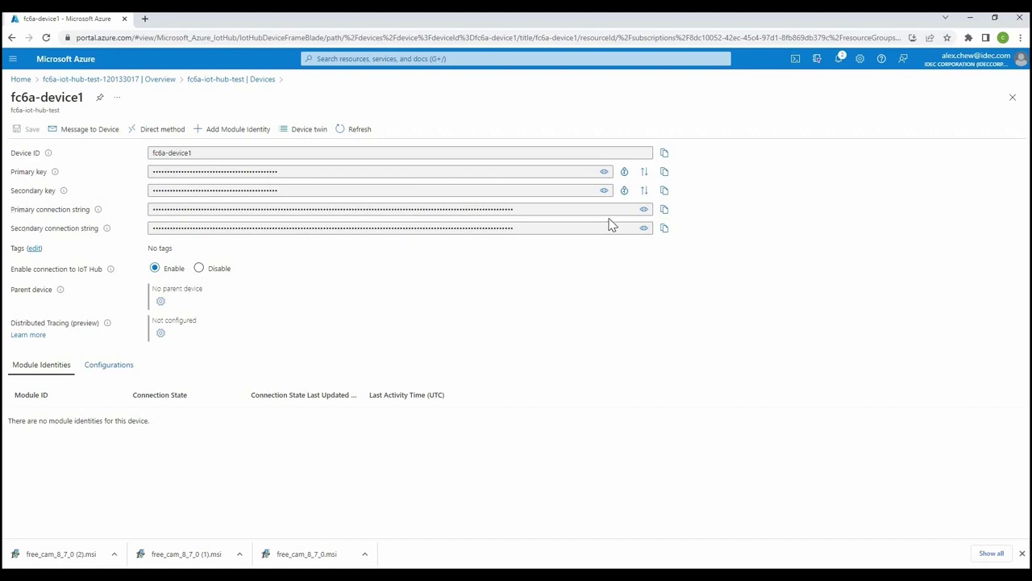
click(664, 211)
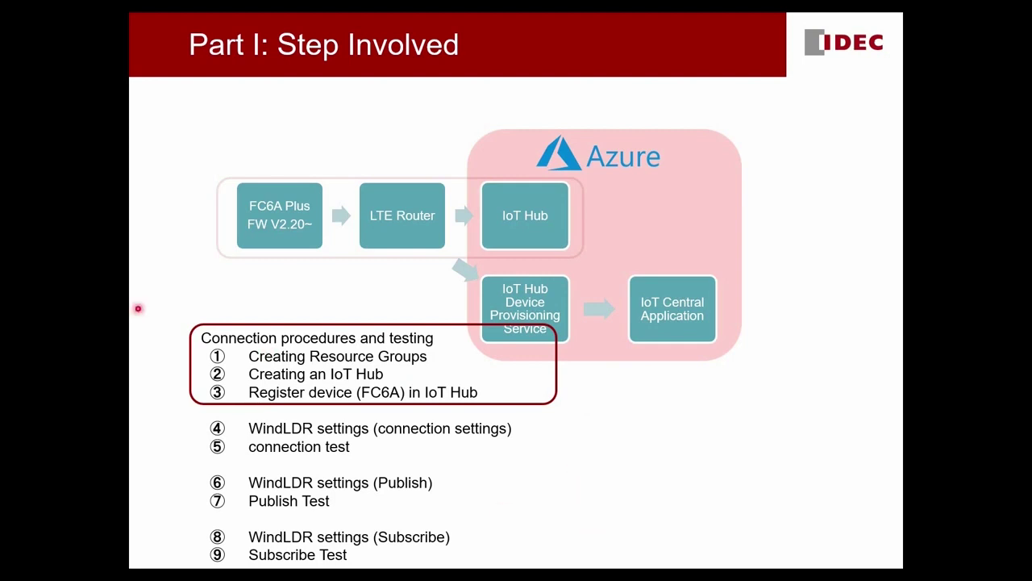
key(Right)
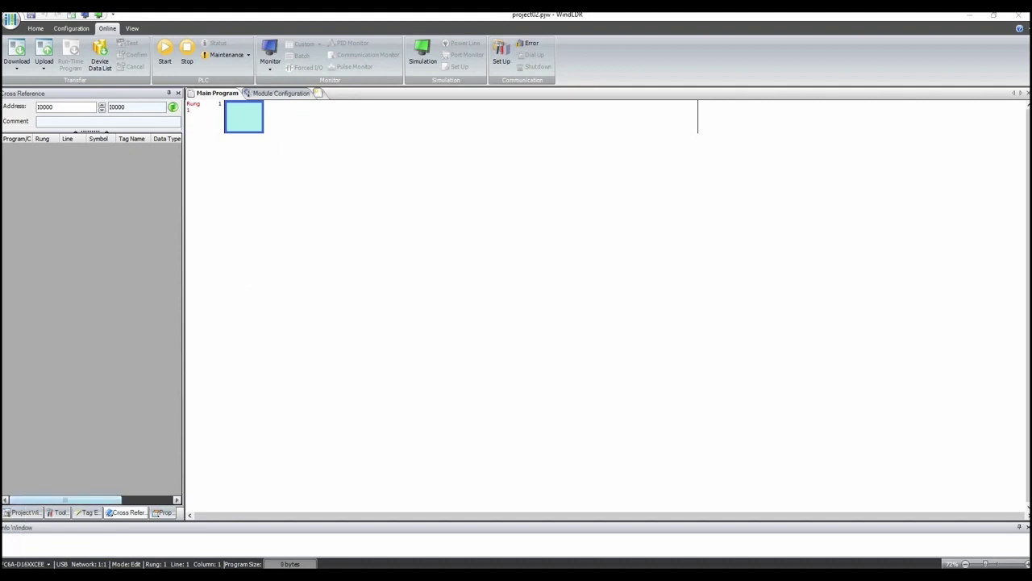
Step: Configure Ethernet Port 1 with IP address 192.168.0.6, default gateway 192.168.0.1, preferred DNS 8.8.8.8 and alternate DNS 8.8.4.4
click(26, 564)
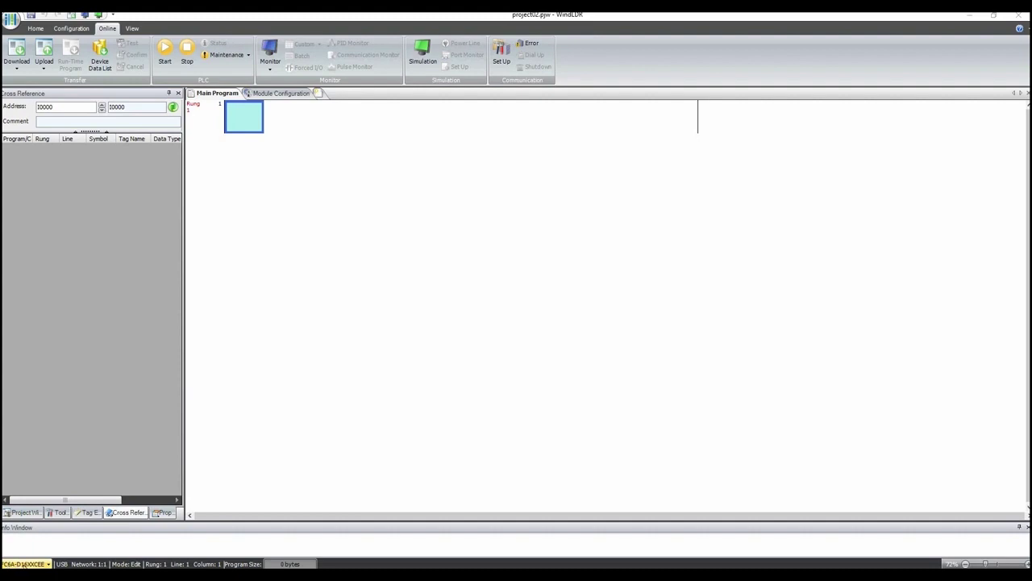
click(77, 29)
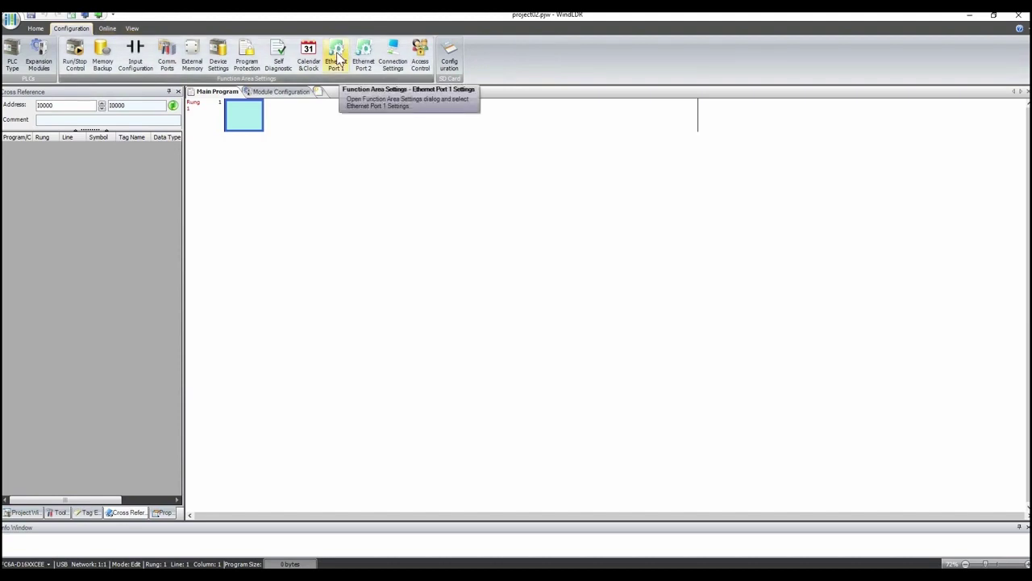
click(338, 58)
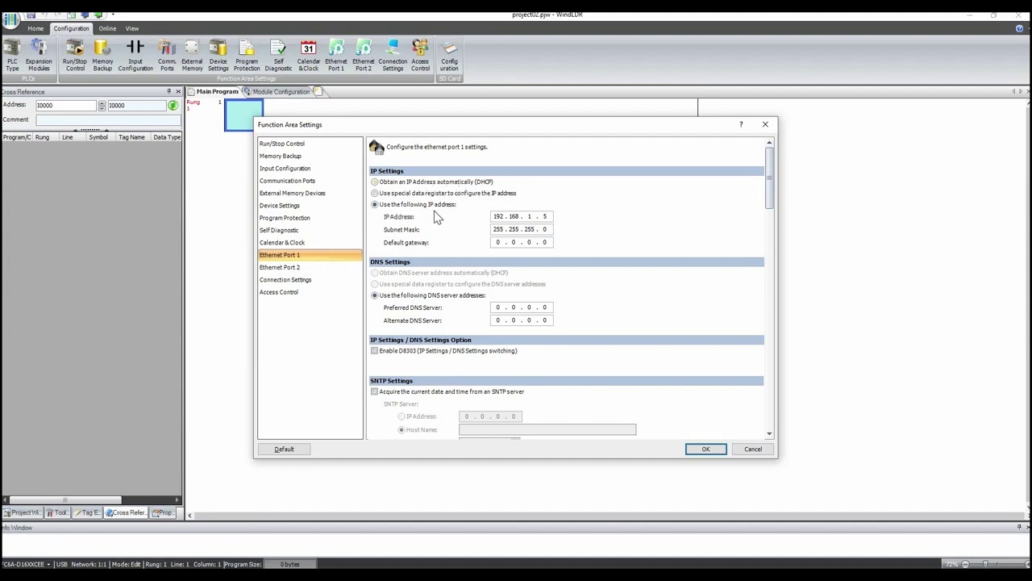
double_click(530, 216)
click(500, 242)
text(192 . 168 . 0 . 1)
click(493, 319)
text(8 . 8 . 4 . 4)
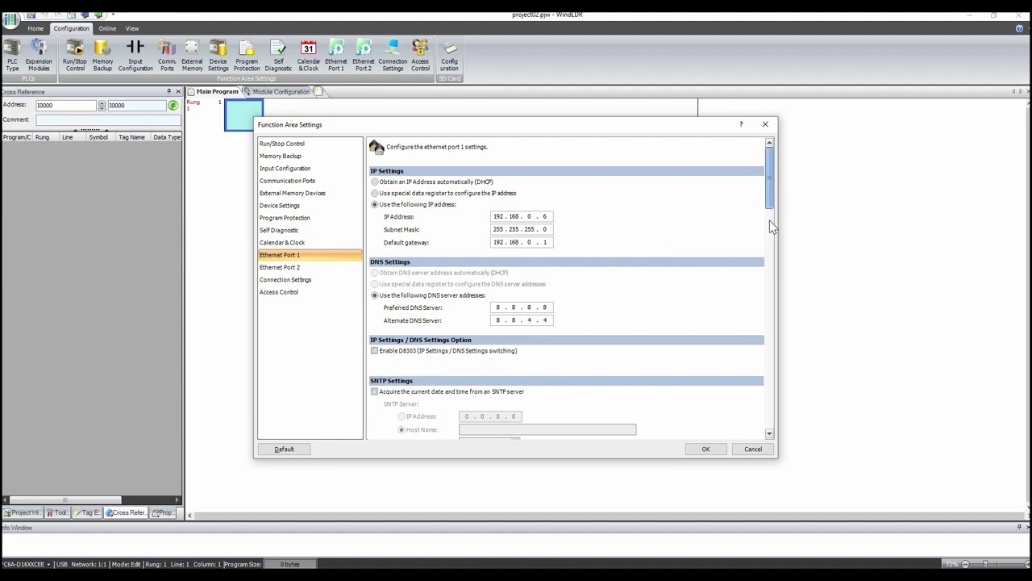
Step: Enable MQTT in the Ethernet Port 1 MQTT settings and choose Azure IoT Hub as the cloud service
scroll(769, 215, down, 5)
scroll(770, 296, down, 15)
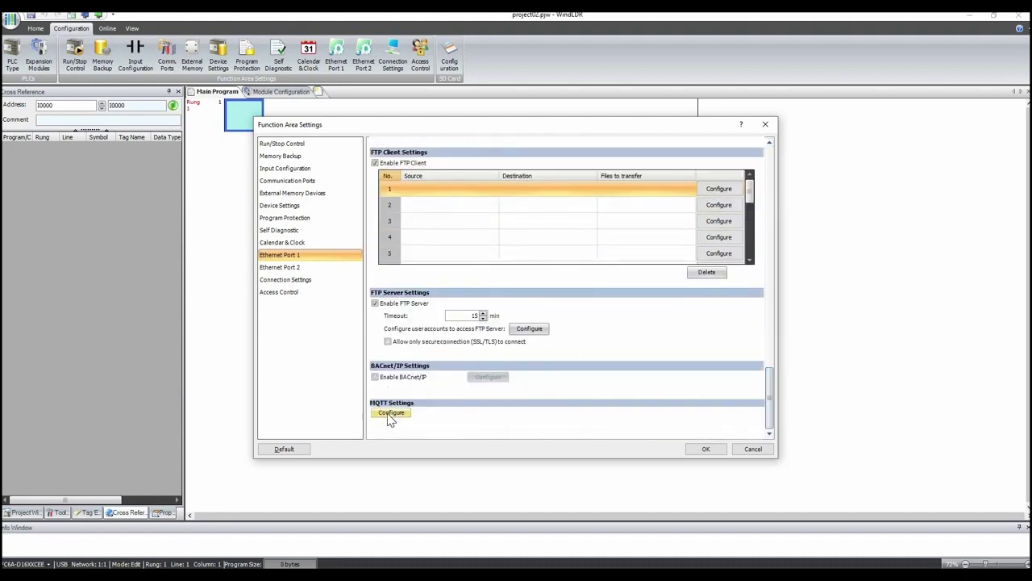
click(391, 414)
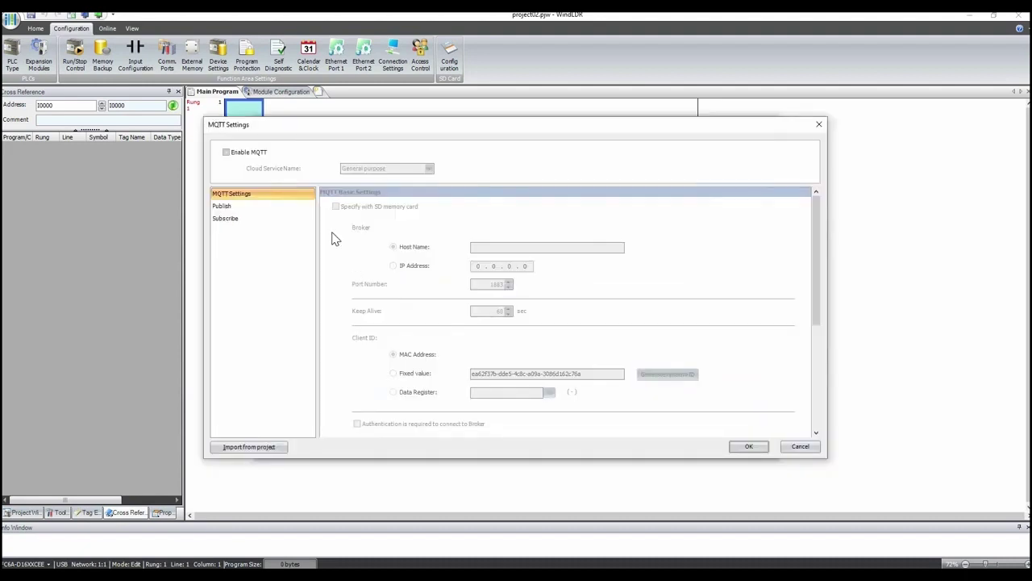
click(245, 153)
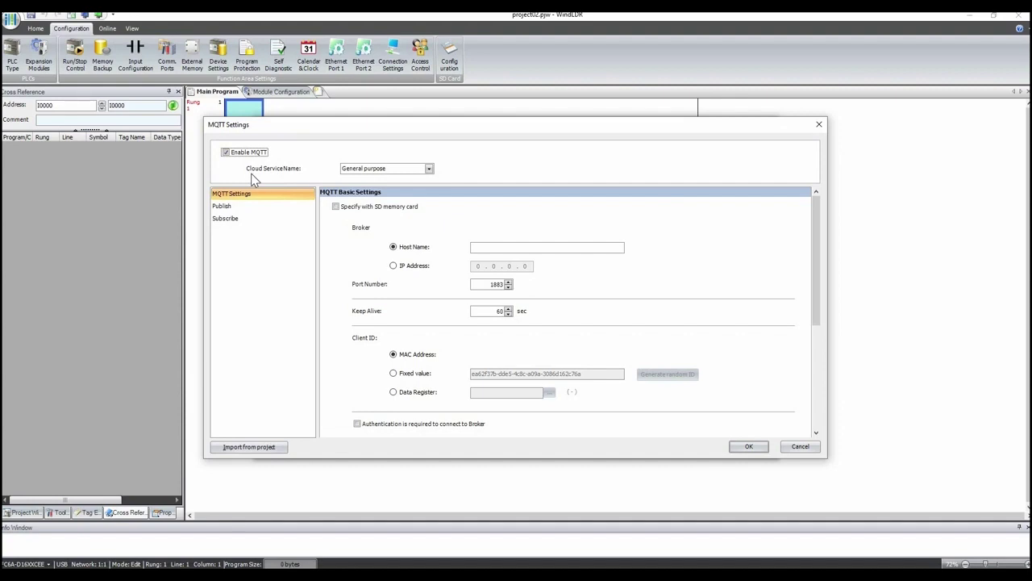
click(427, 169)
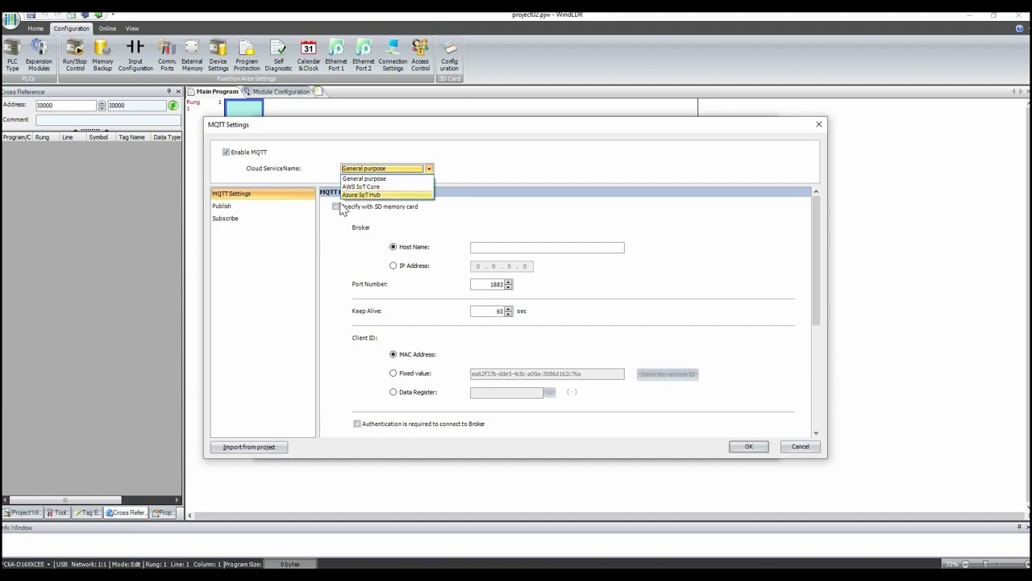
click(361, 200)
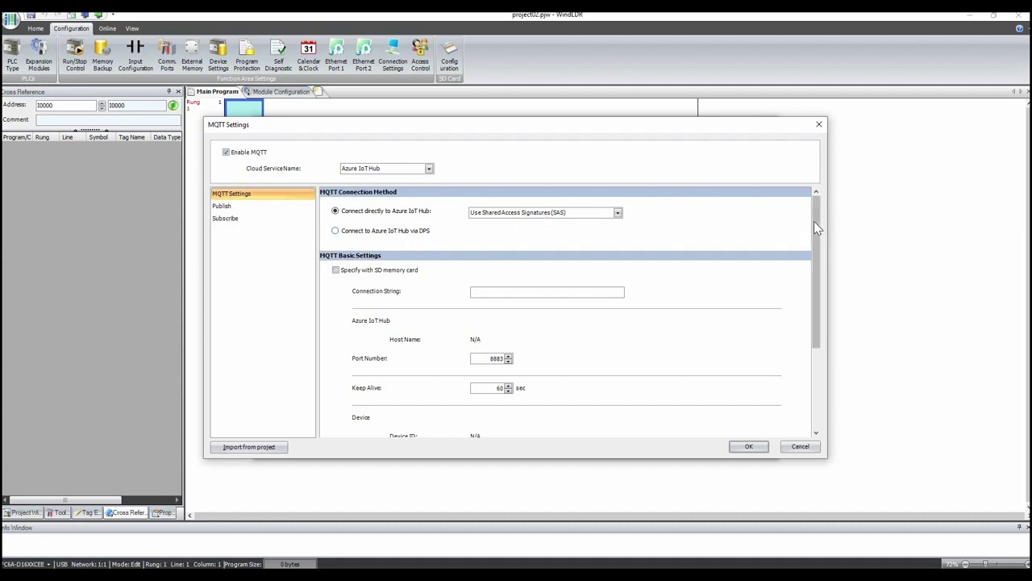
Step: Paste the copied device connection string into the MQTT basic settings
scroll(814, 221, down, 1)
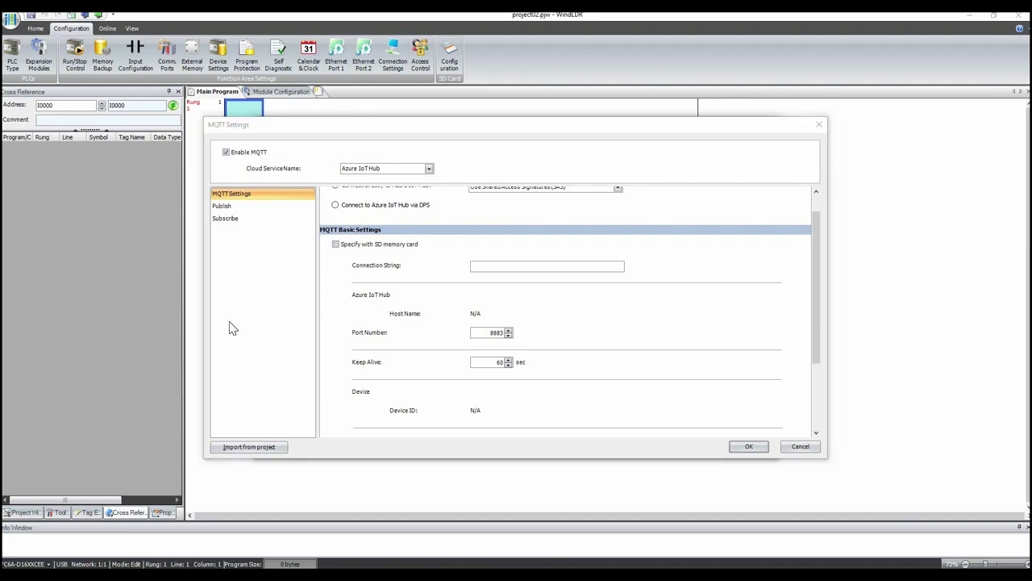
click(523, 265)
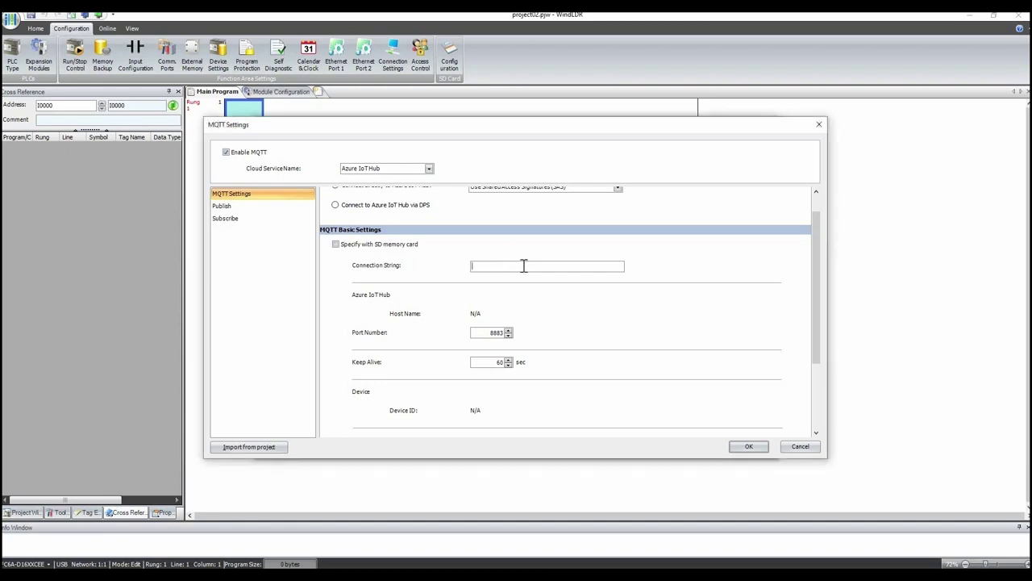
key(ctrl+v)
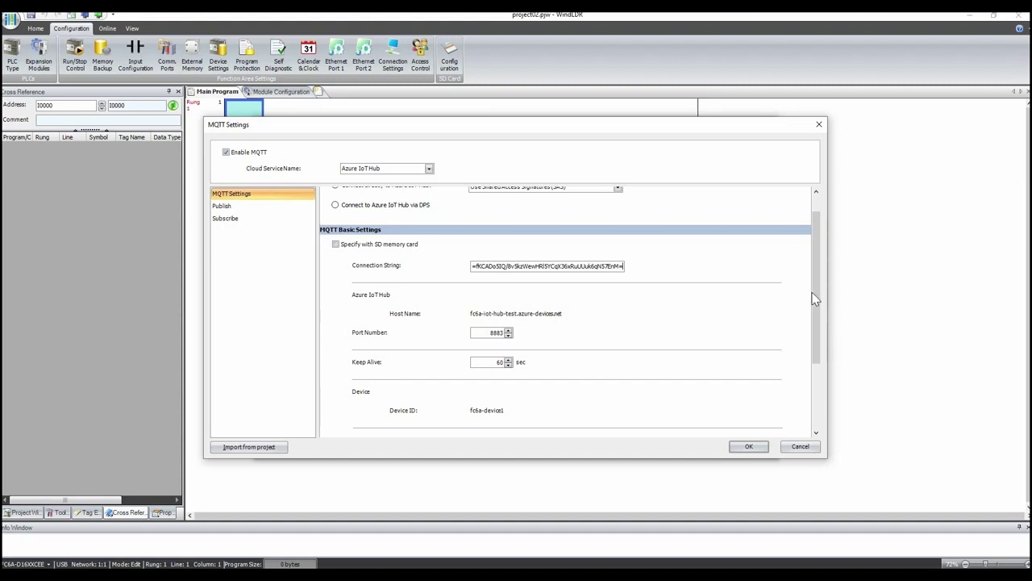
Step: Assign M0000 as the MQTT connection control device and D0000 as the connection status device, and accept the function area settings
scroll(816, 308, down, 1)
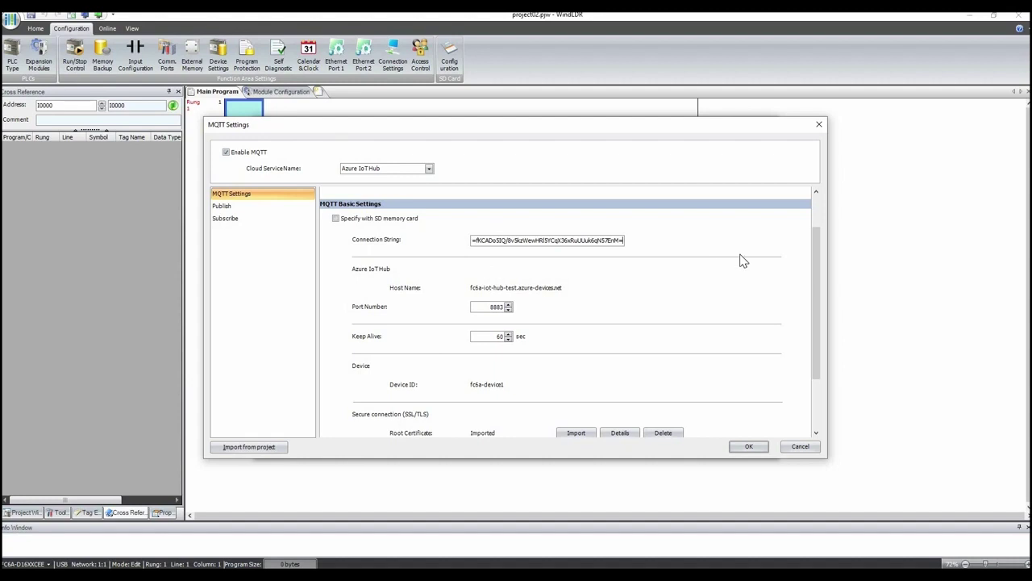
scroll(812, 311, down, 3)
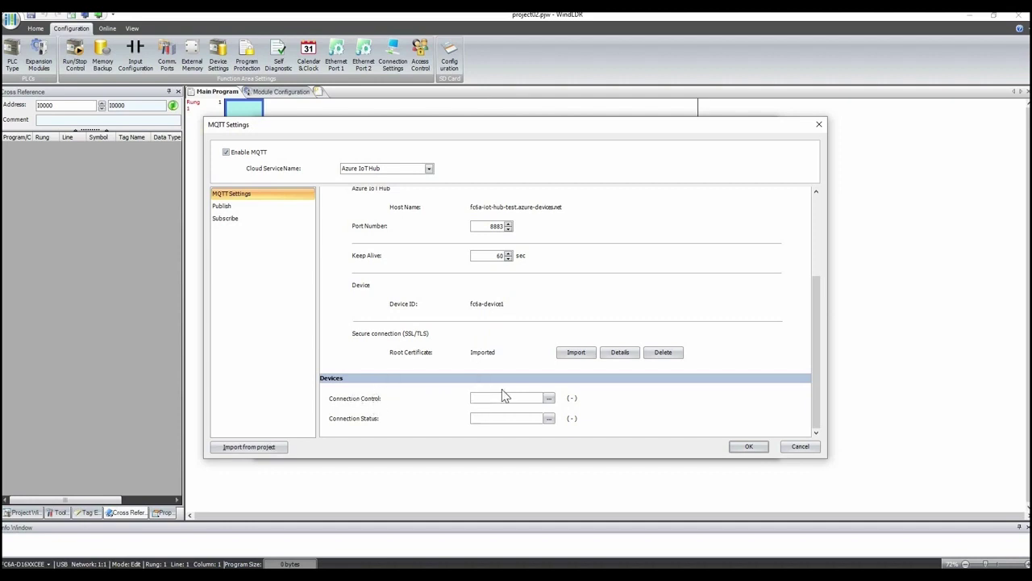
key(Tab)
text(d0)
click(502, 399)
click(743, 446)
click(713, 454)
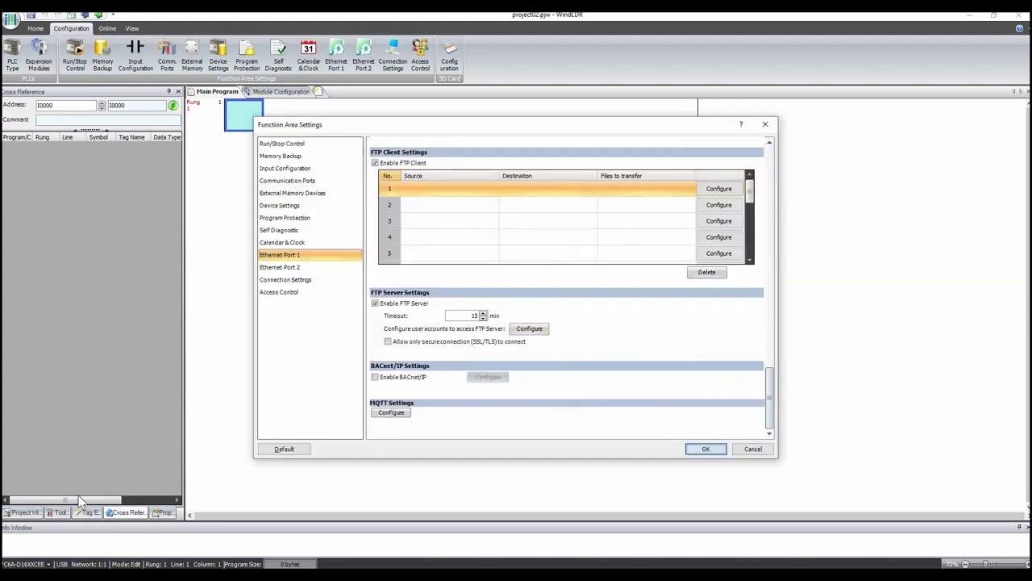
Step: In the Tag Editor, give internal relay M0000 the comment "connection control"
click(87, 512)
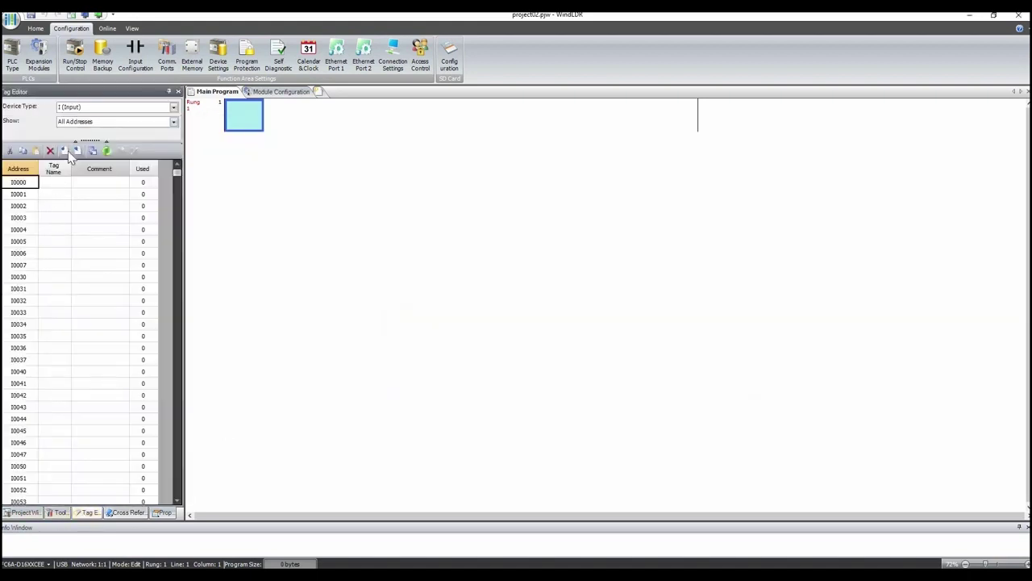
click(102, 108)
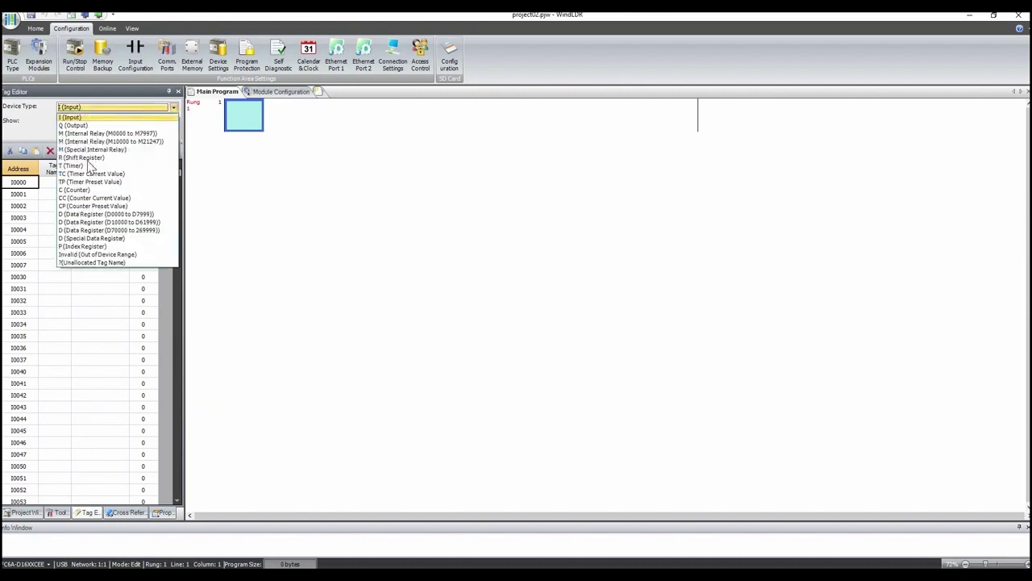
click(91, 171)
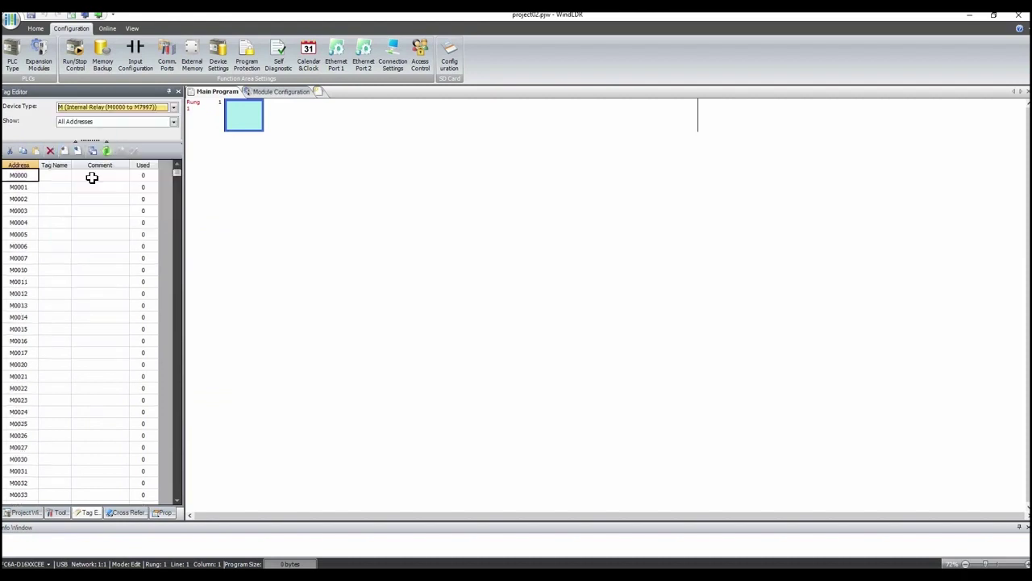
click(101, 175)
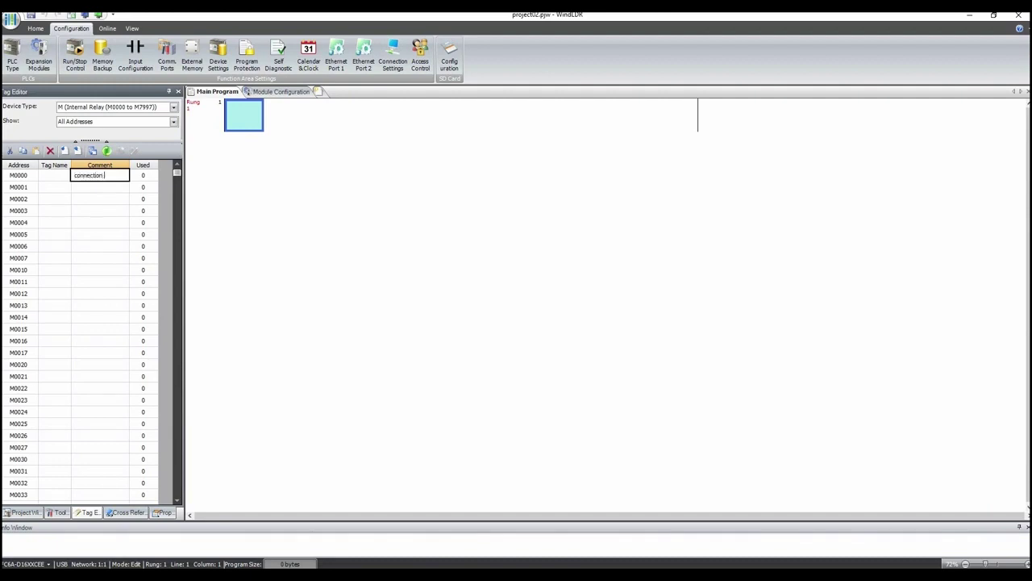
Step: Show the data registers D0000 to D7999 in the Tag Editor and give D0000 the comment "connection status"
click(161, 109)
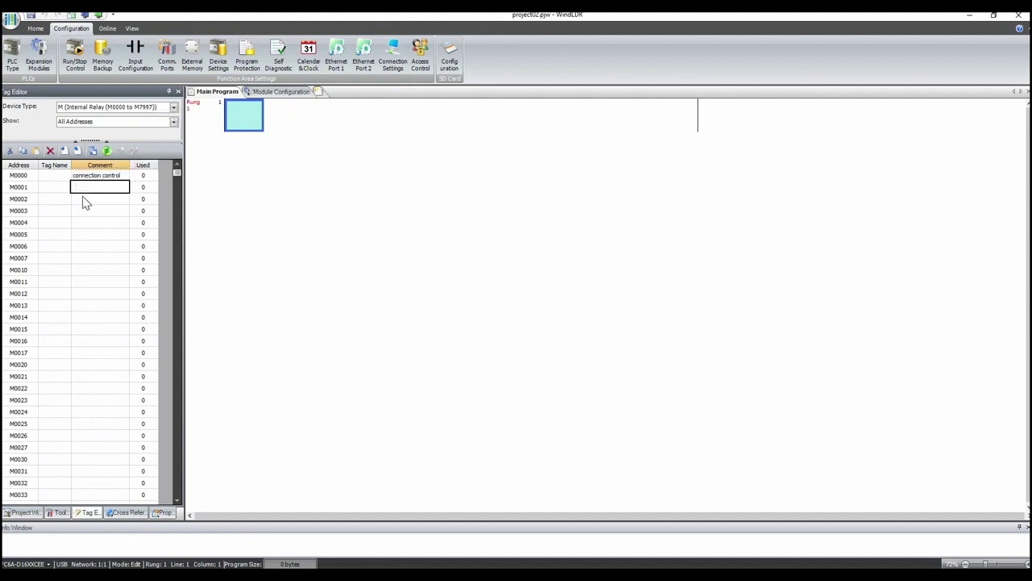
key(Down)
key(Down)
key(Down)
key(Down)
key(Down)
key(Down)
key(Down)
key(Down)
key(Down)
key(Down)
key(Return)
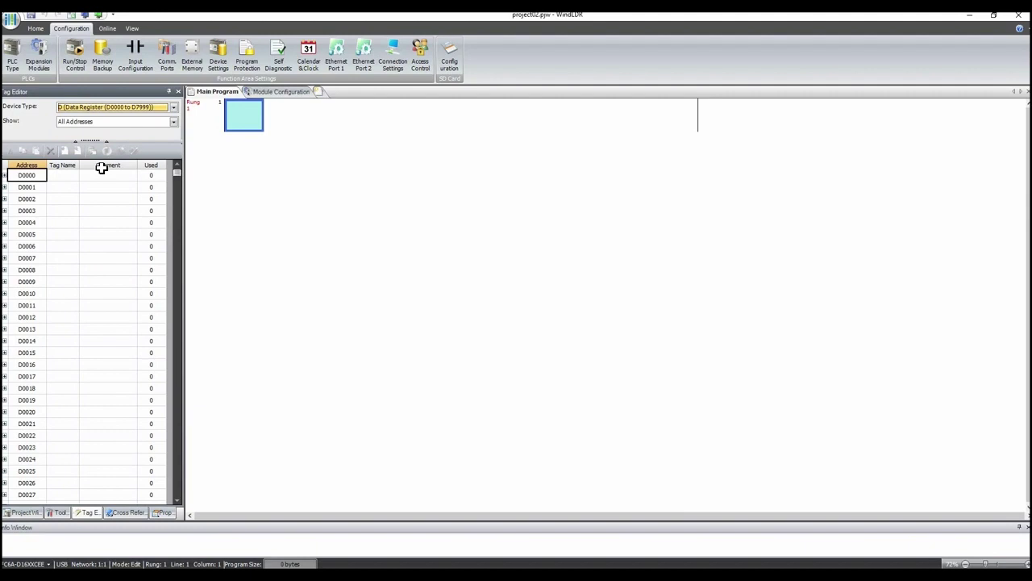
click(106, 175)
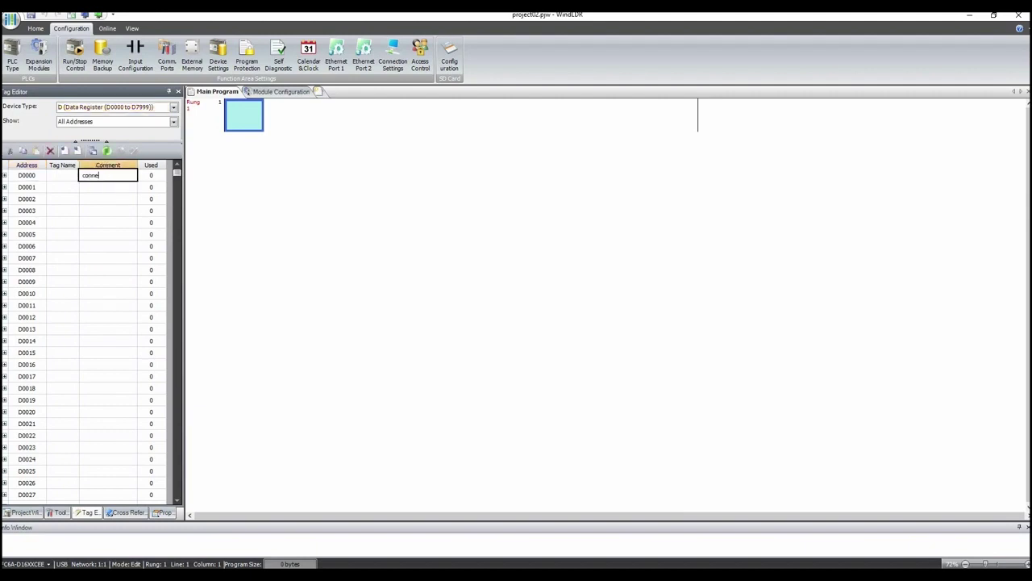
text(connection status)
click(103, 292)
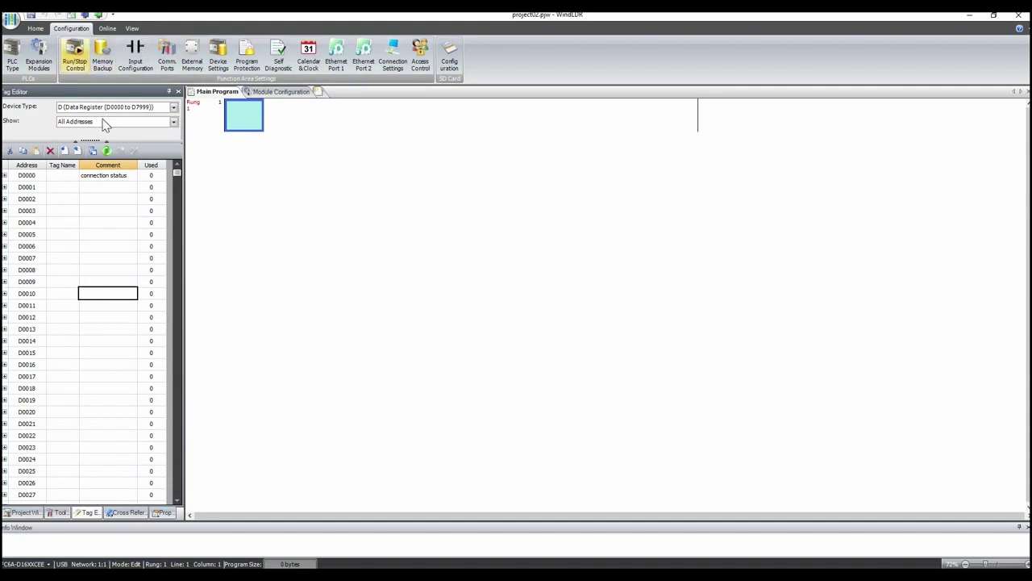
Step: Download the user program to the PLC together with the latest version of the system software
click(108, 28)
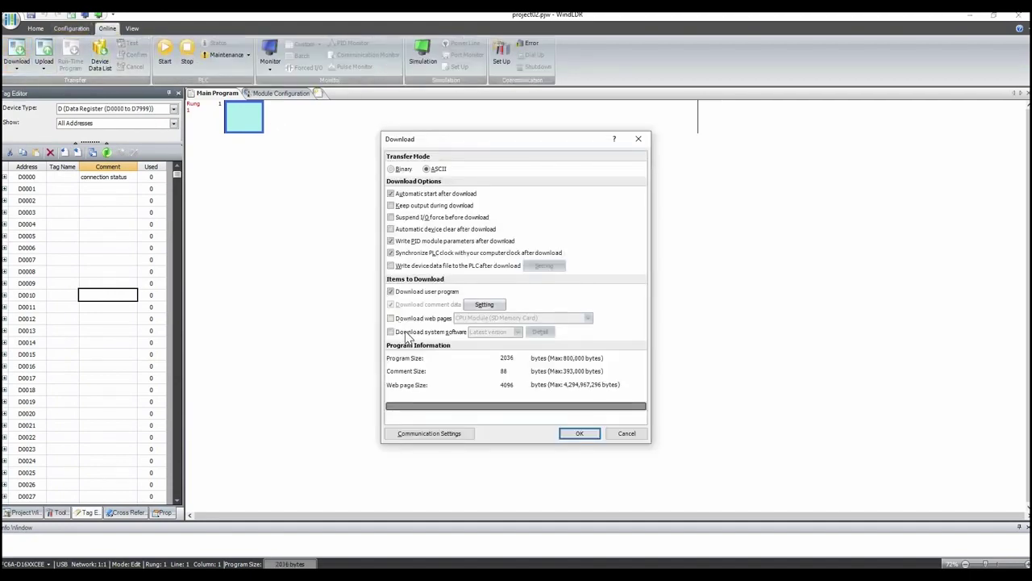
click(406, 333)
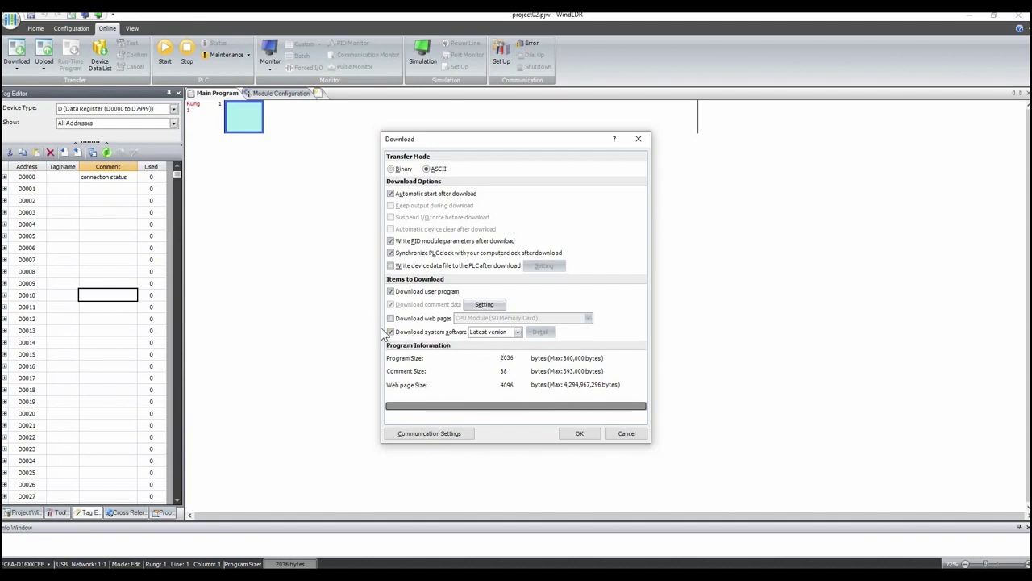
click(578, 434)
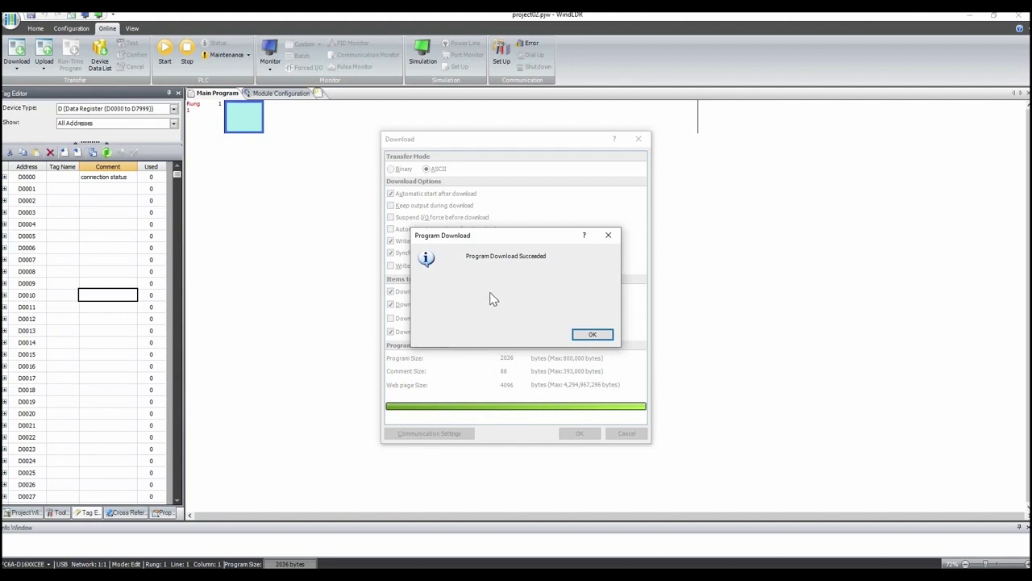
click(593, 336)
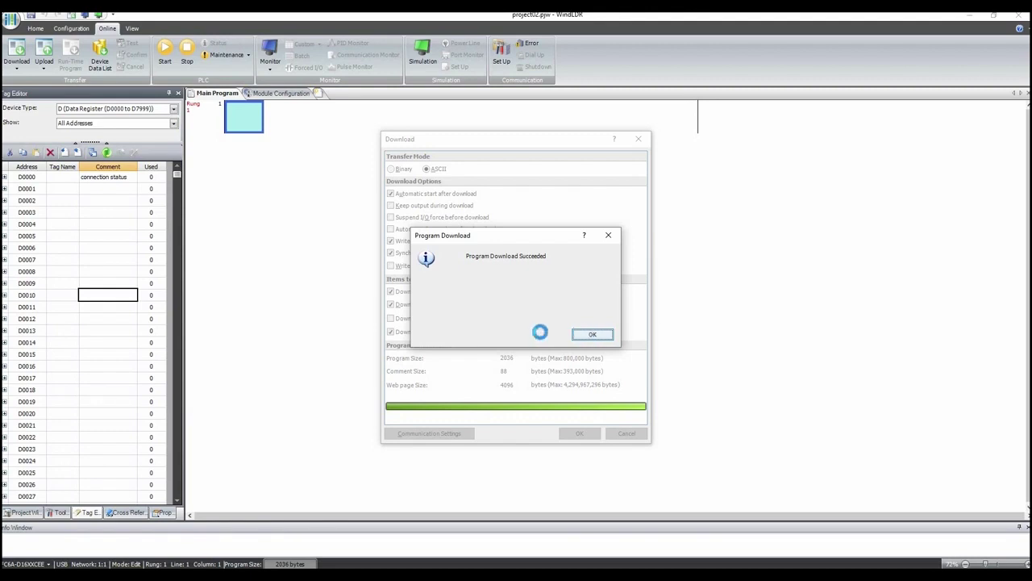
Step: Start online monitoring and create a custom monitor containing M0000 as BIN (B) and D0000 as DEC (W)
click(270, 57)
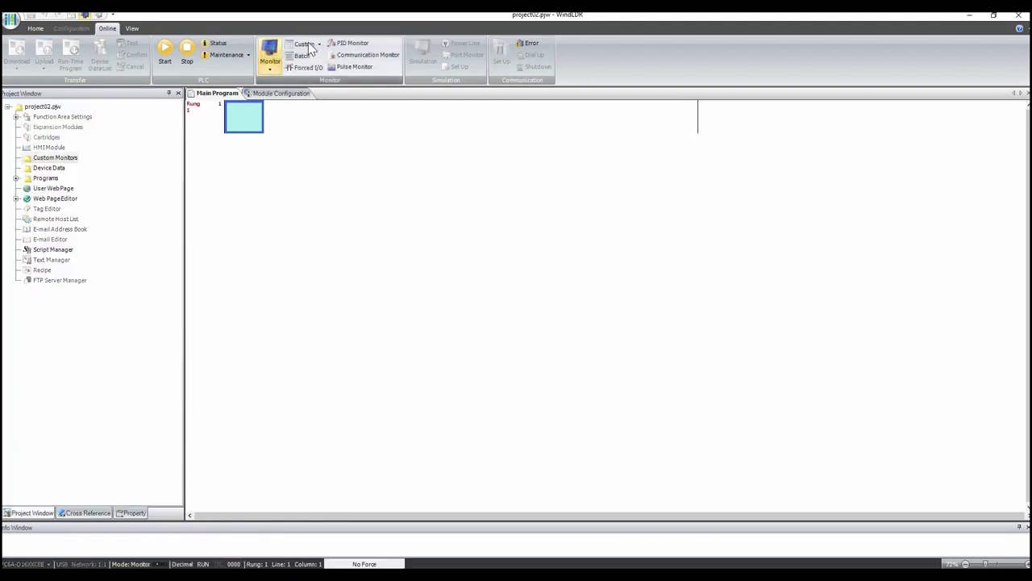
click(306, 45)
click(323, 57)
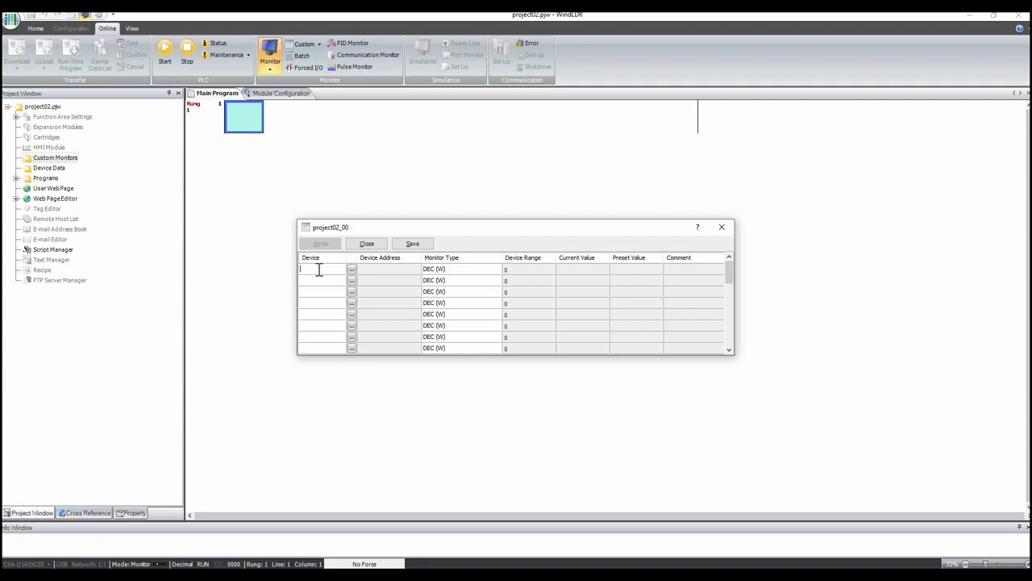
text(m0)
key(Return)
click(496, 269)
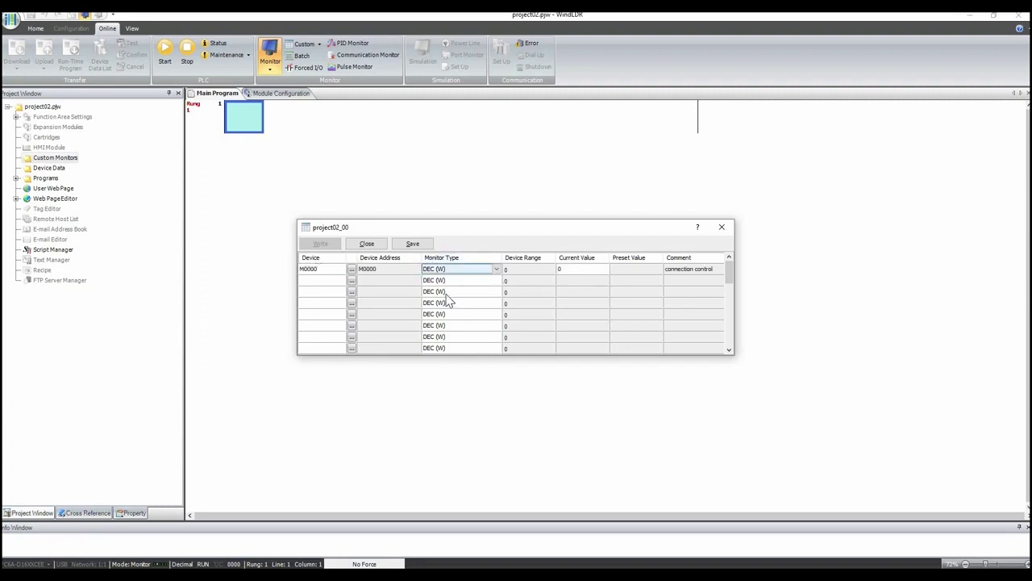
click(441, 329)
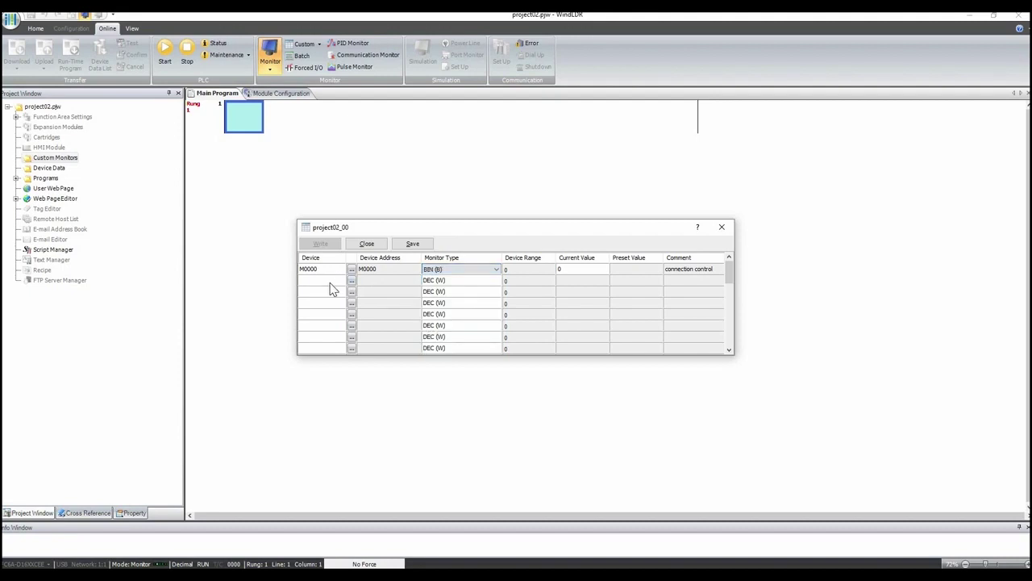
click(330, 282)
text(d0)
key(Return)
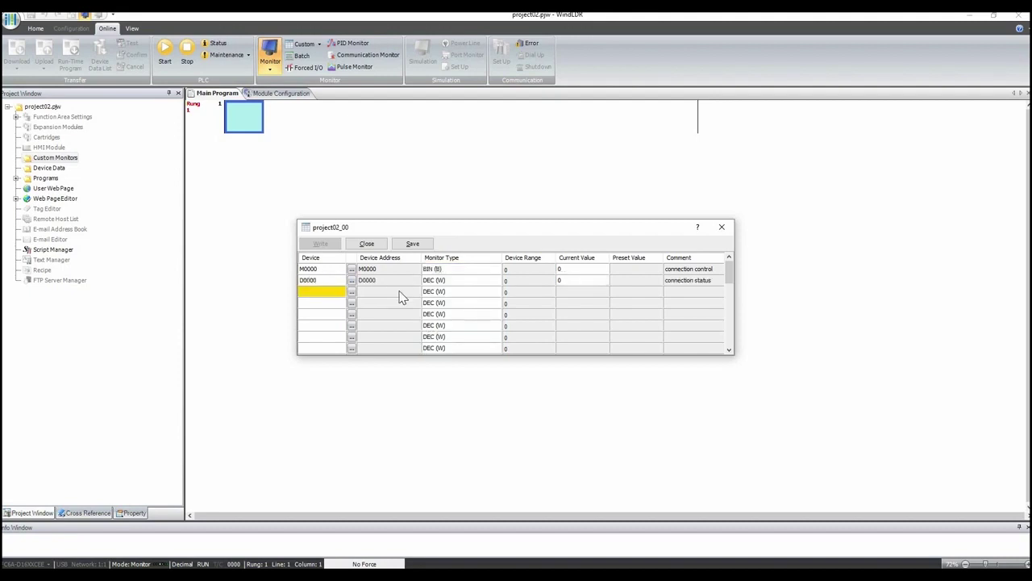
Step: Set the current value of M0000 to 1 in the custom monitor and watch the D0000 connection status
click(587, 269)
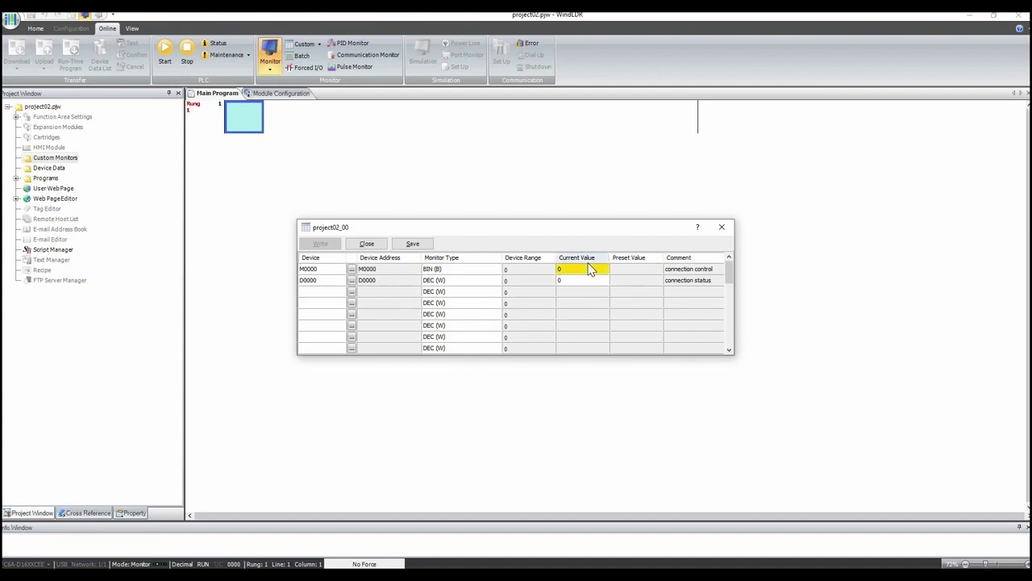
text(1)
click(562, 279)
drag(557, 217, 566, 190)
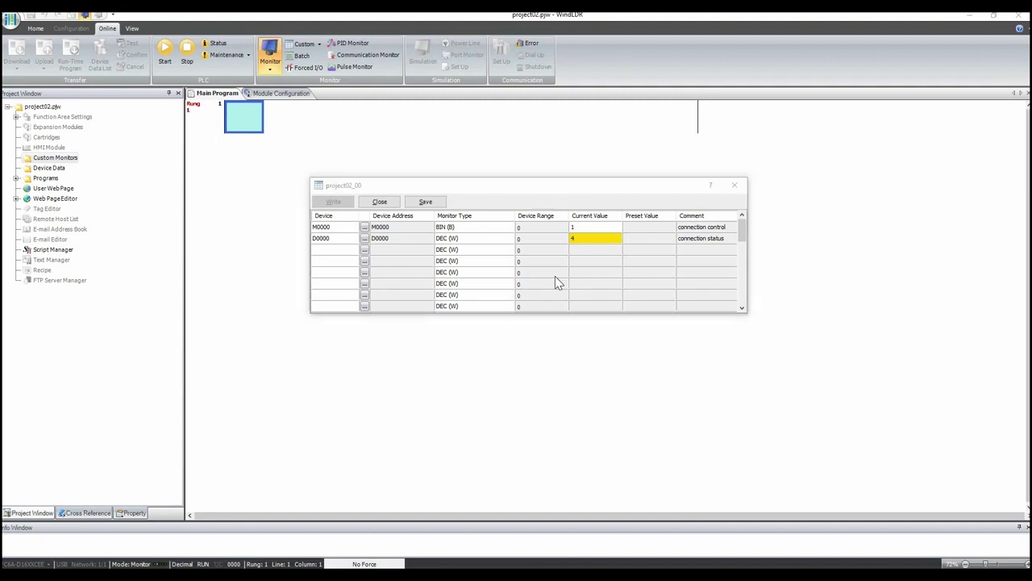
Step: Save the custom monitor under the name test1
click(435, 203)
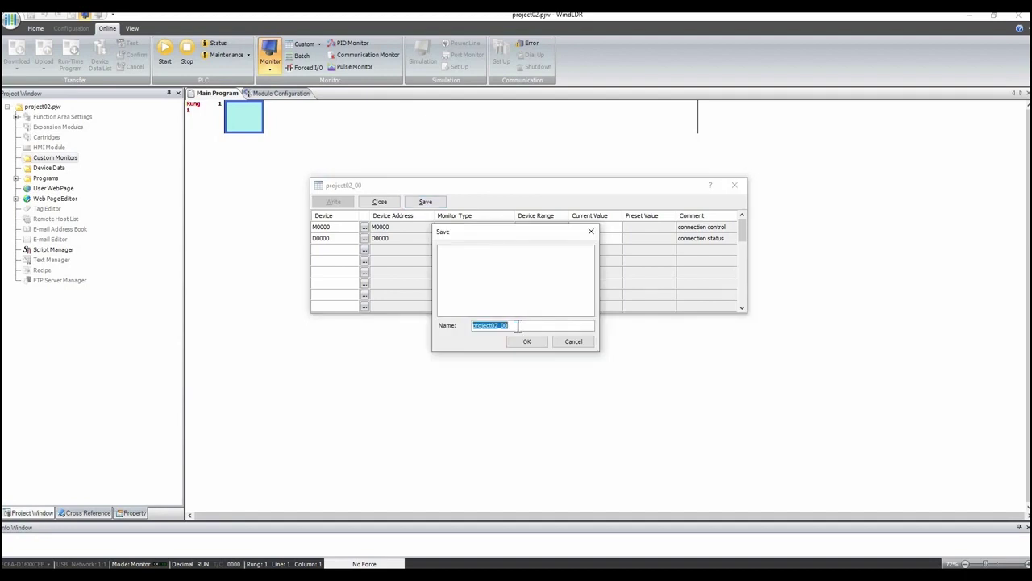
click(502, 325)
double_click(502, 325)
text(test1)
click(528, 341)
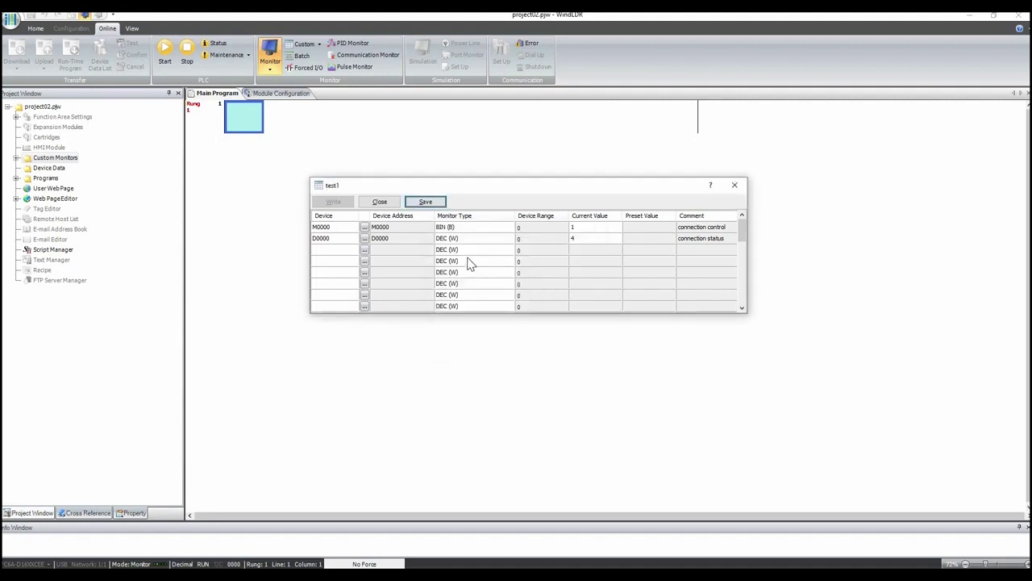
Step: Close the custom monitor without saving it again and stop online monitoring
click(425, 201)
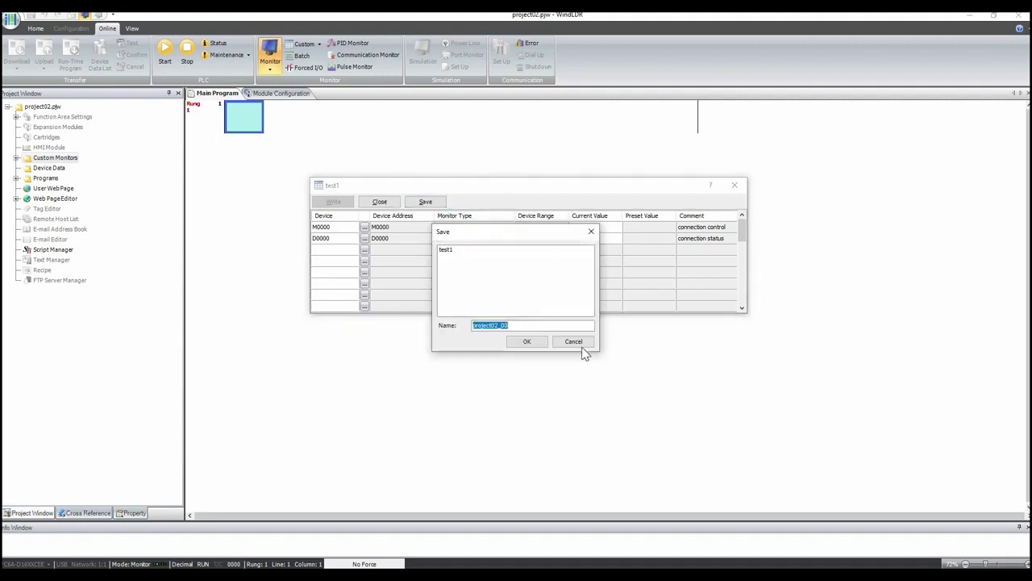
click(574, 341)
click(379, 202)
click(304, 43)
click(271, 60)
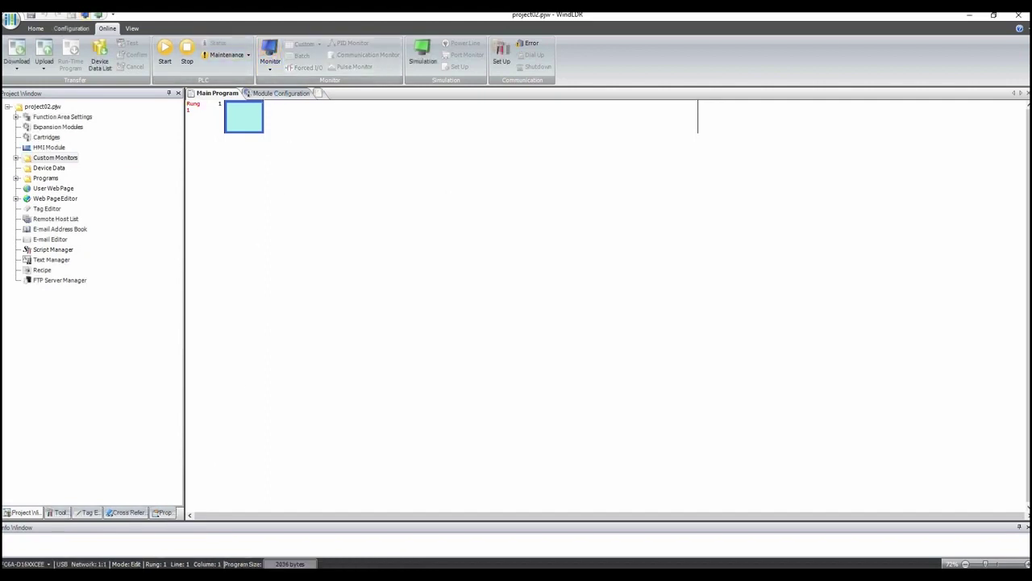
click(234, 575)
click(381, 521)
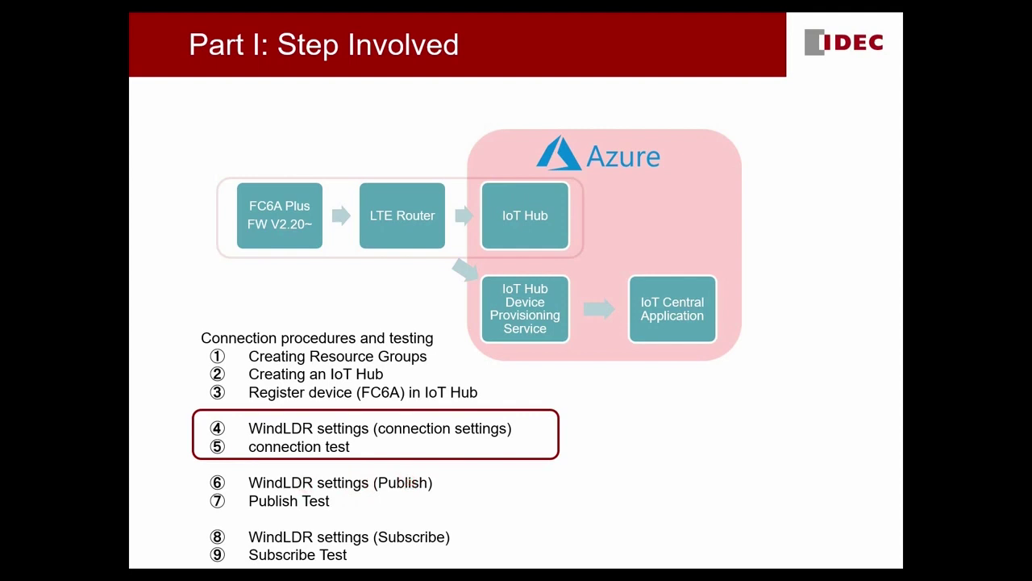
key(Right)
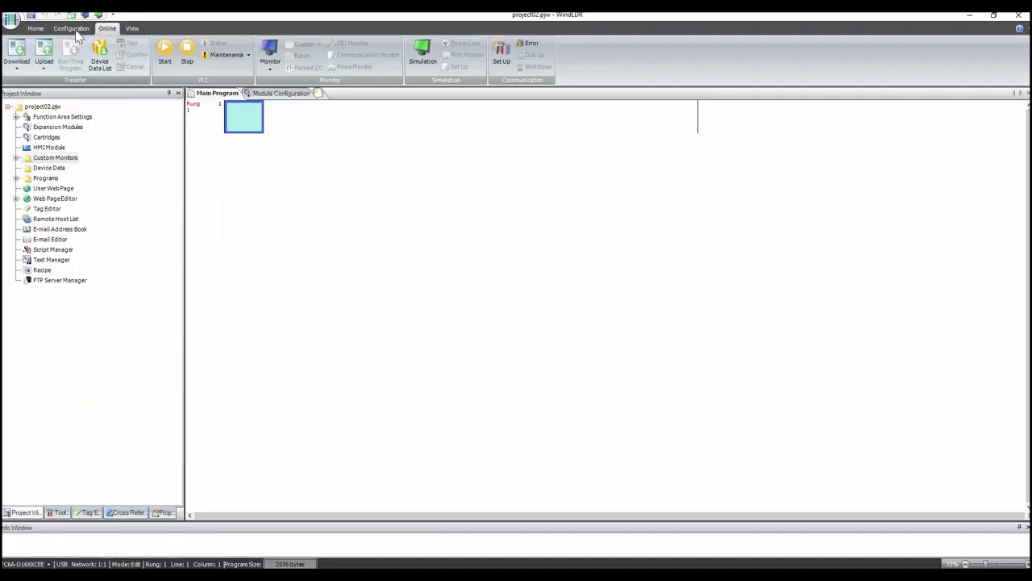
Step: Open the Publish page in the MQTT settings of Ethernet Port 1
click(72, 29)
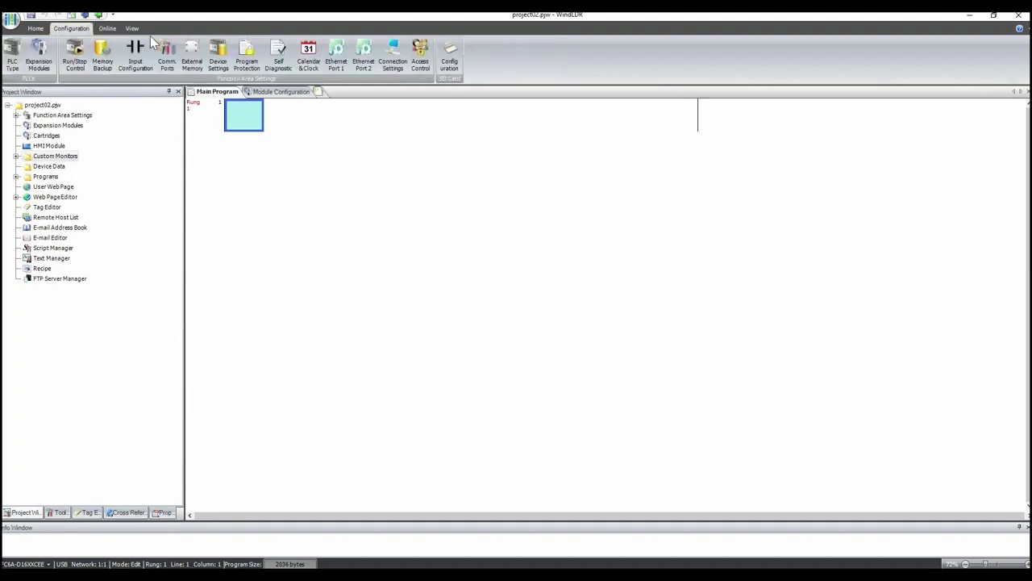
click(335, 58)
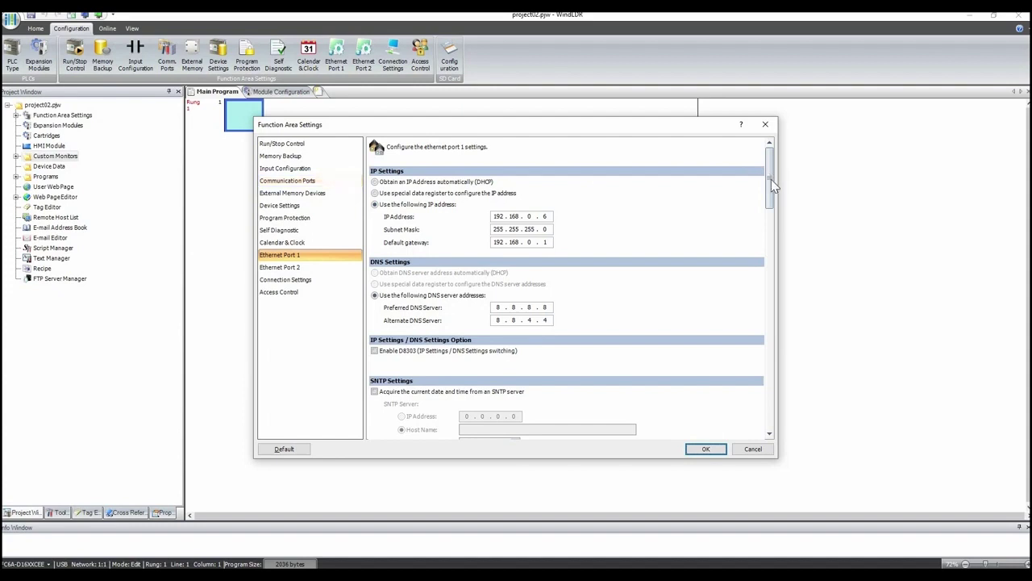
scroll(411, 421, down, 5)
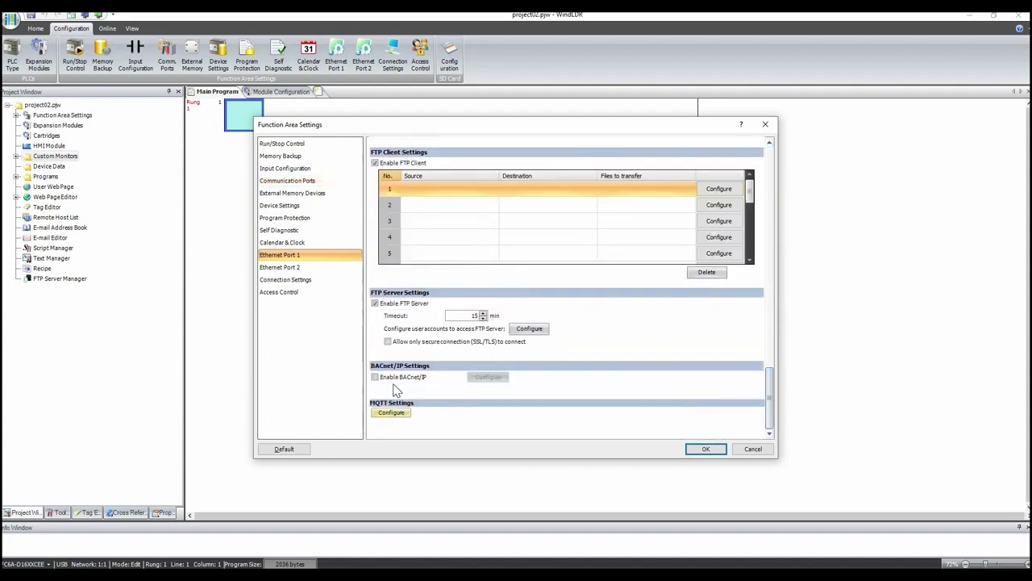
click(392, 413)
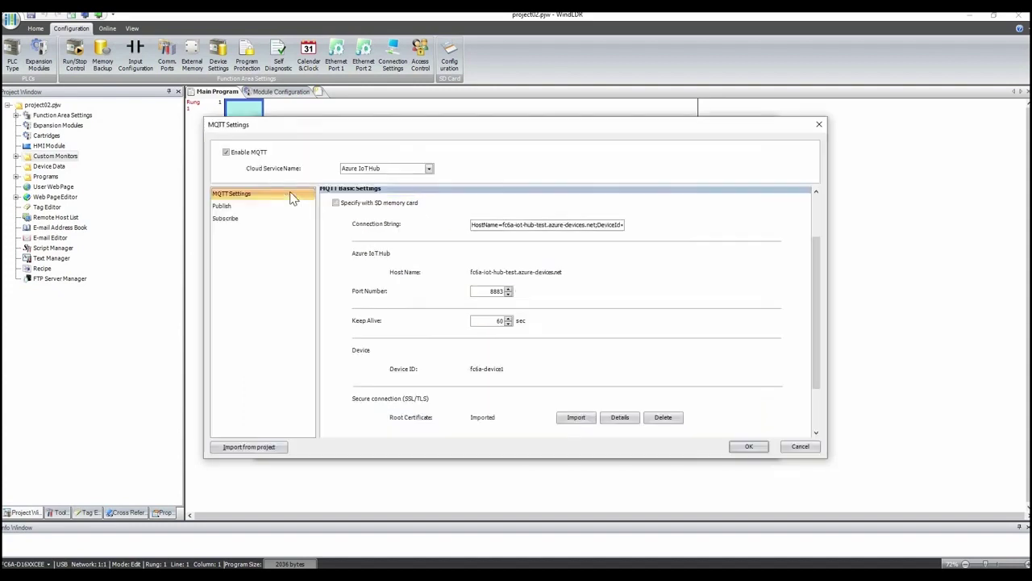
click(223, 207)
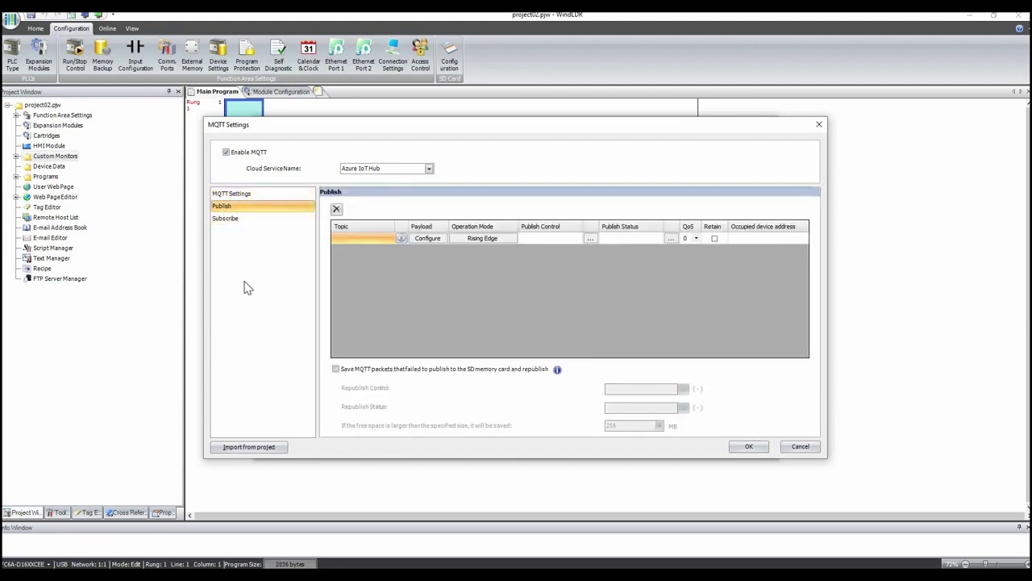
Step: Start the publish topic with the fixed value "devices" and add the Device ID as its second entry
click(429, 236)
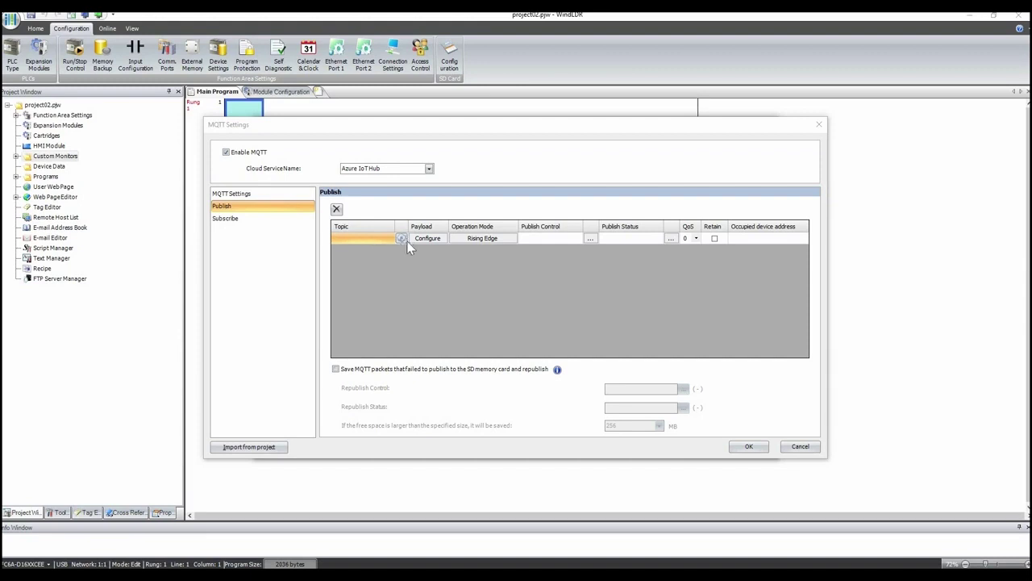
click(402, 238)
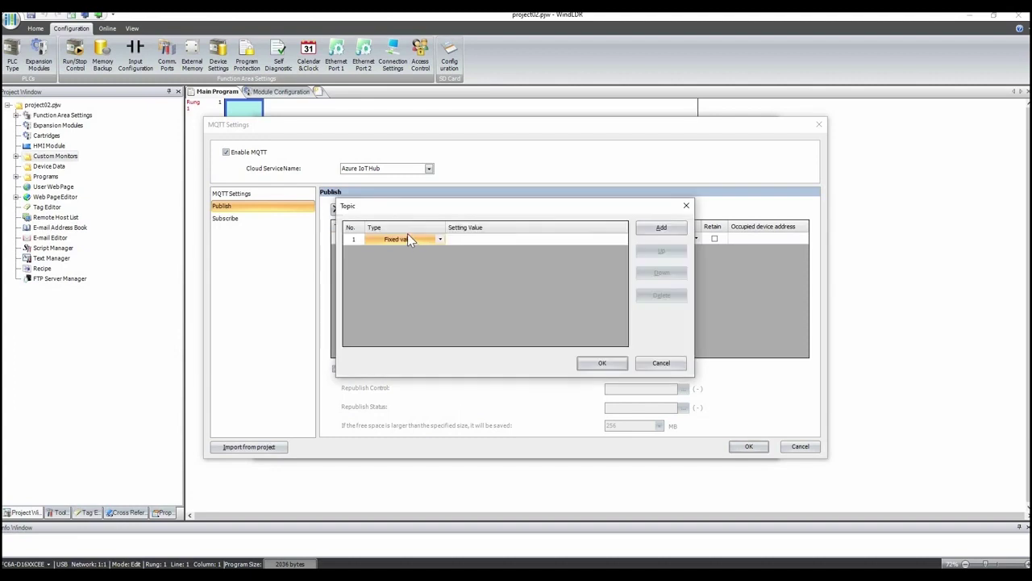
click(464, 239)
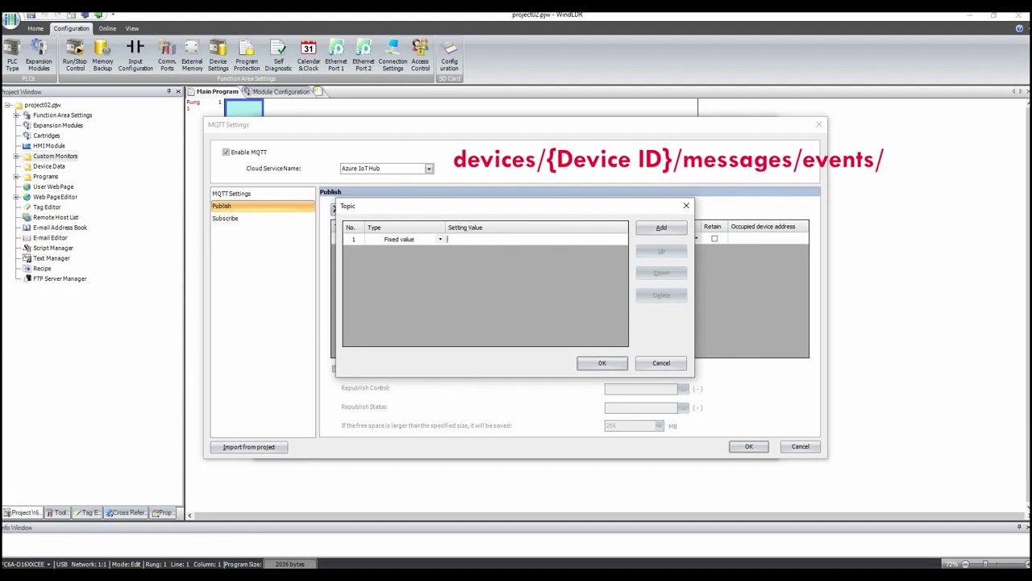
text(devices)
click(661, 227)
click(440, 256)
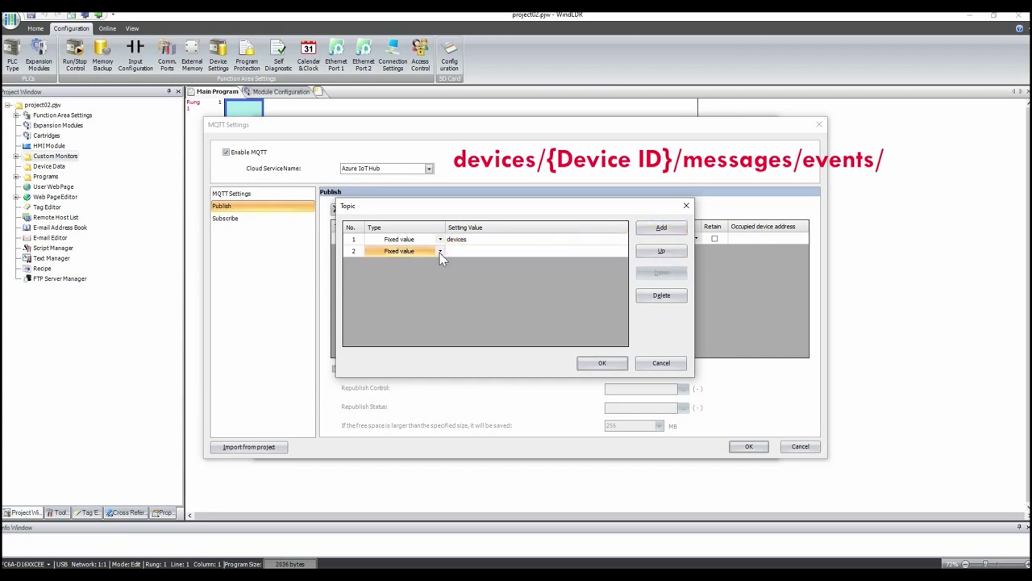
click(440, 252)
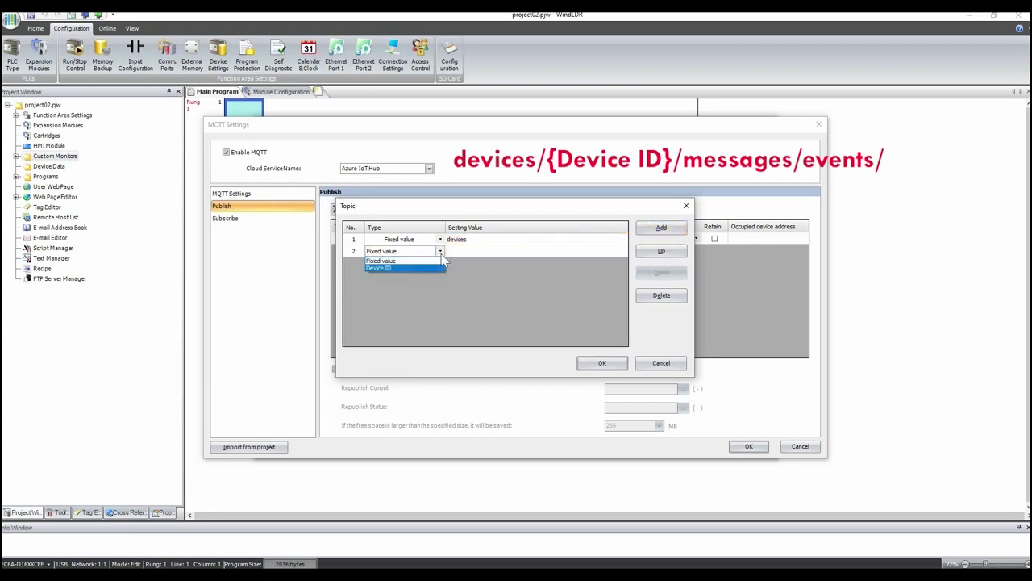
click(410, 267)
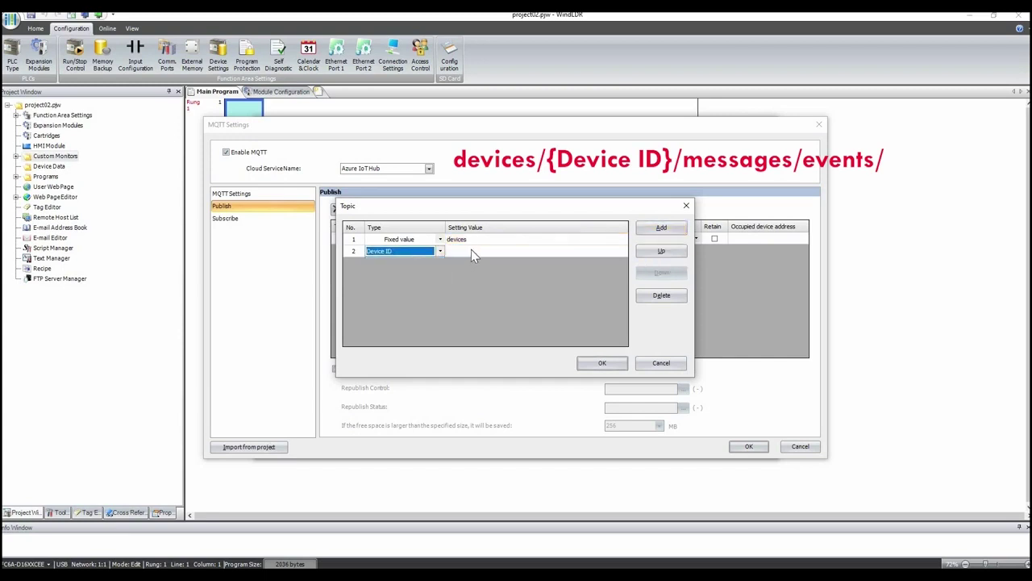
click(471, 250)
Step: Add the fixed value "messages/events/" as the third entry of the publish topic and accept the topic
click(661, 228)
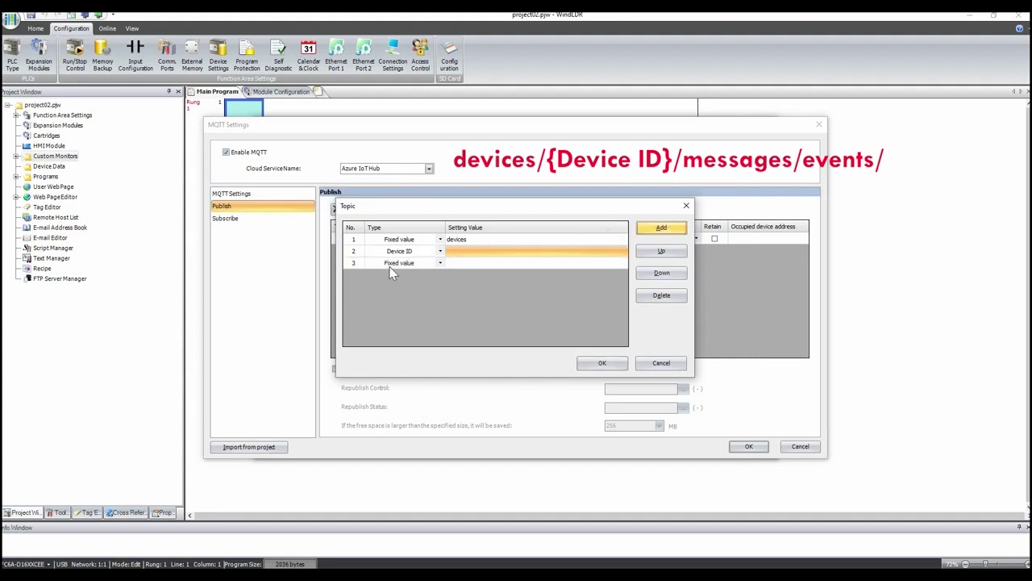
click(466, 263)
text(mess)
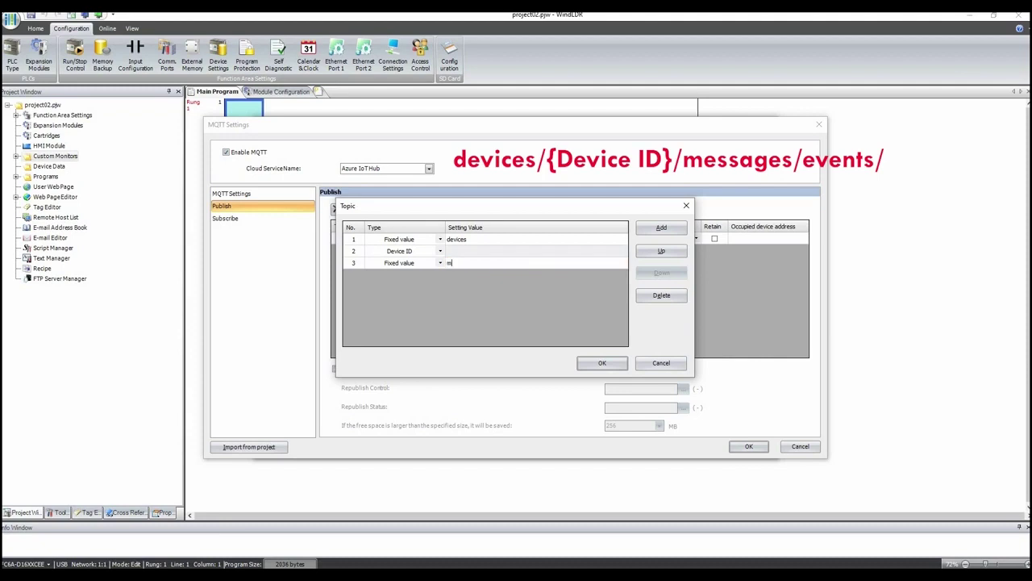
text(ages)
text(/eevnt)
key(BackSpace)
key(BackSpace)
key(BackSpace)
key(BackSpace)
key(BackSpace)
text(vents/)
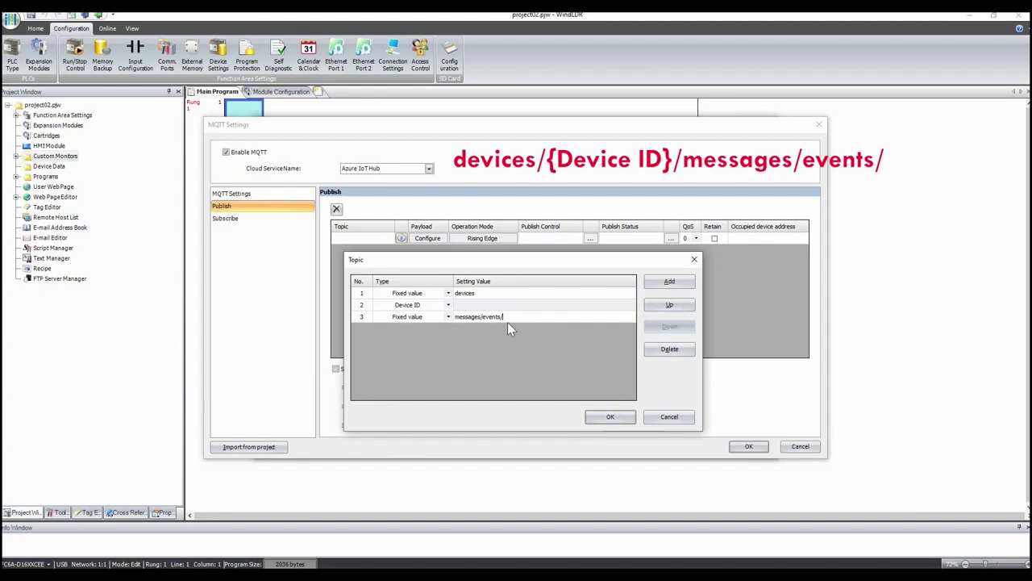
click(609, 416)
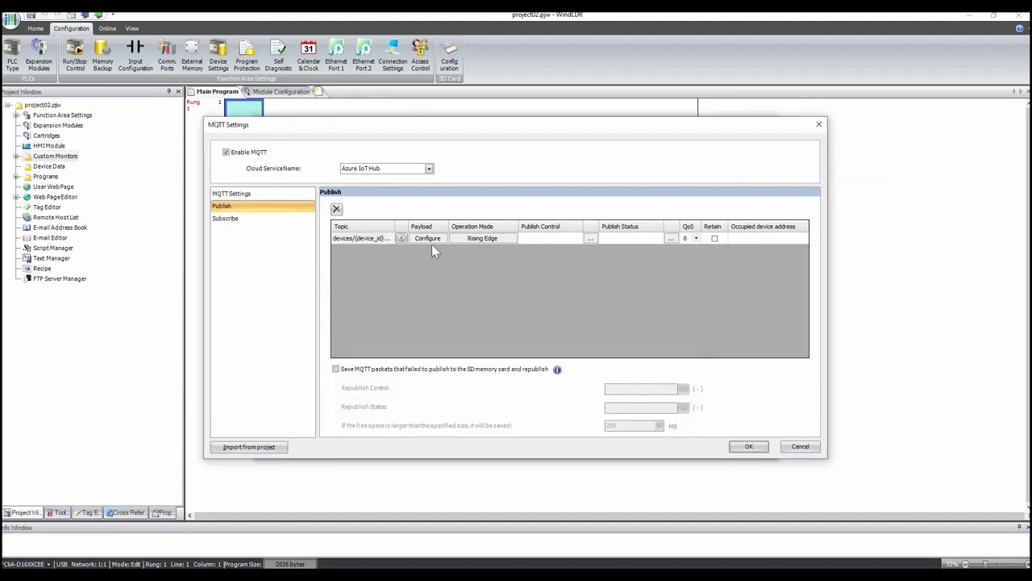
Step: Add a Word (W) value named "temperature" with device D0100 as its data to the publish payload and accept the payload
click(426, 237)
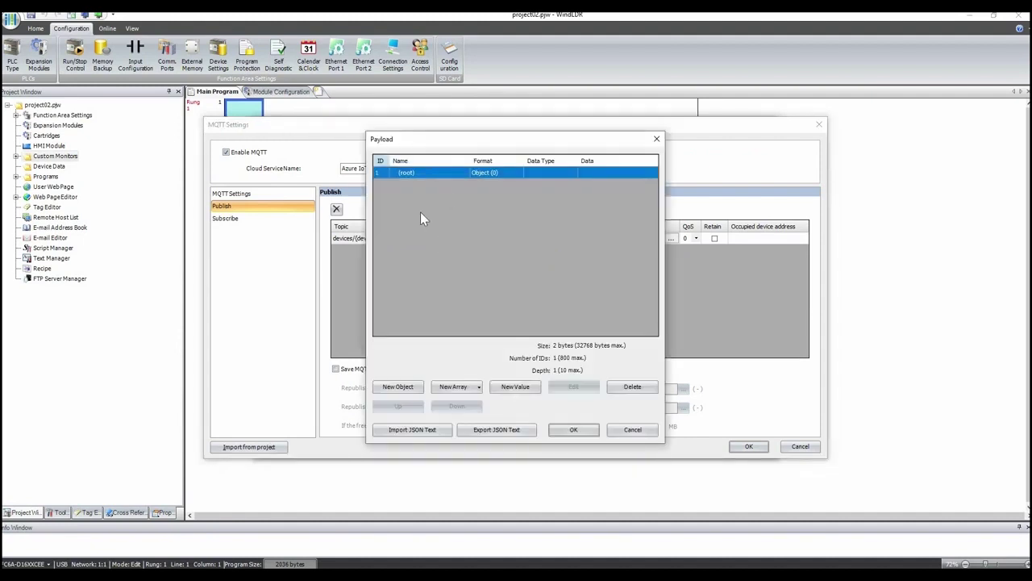
click(515, 387)
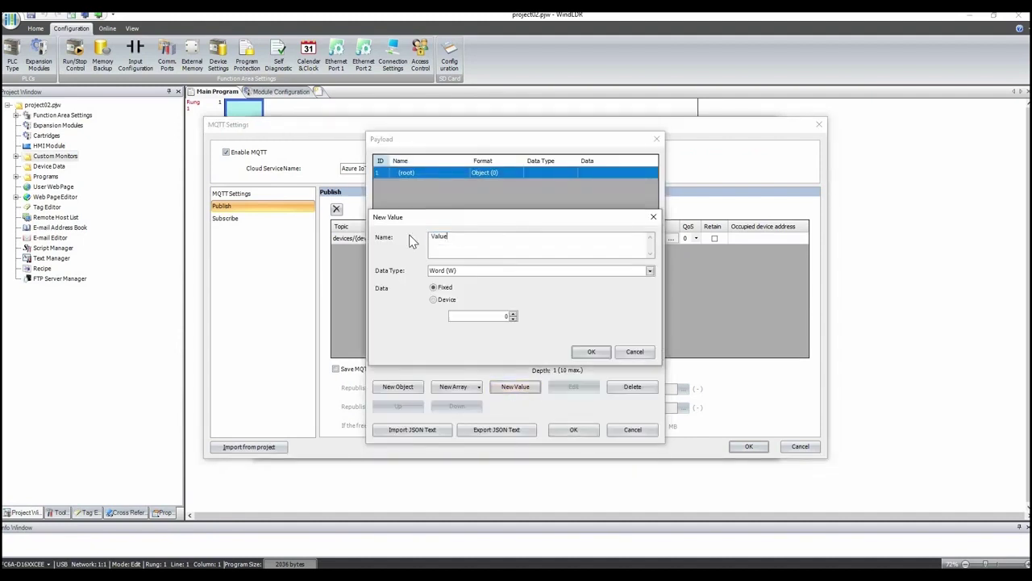
text(temperature)
click(440, 300)
click(500, 316)
text(d100)
click(592, 353)
click(591, 351)
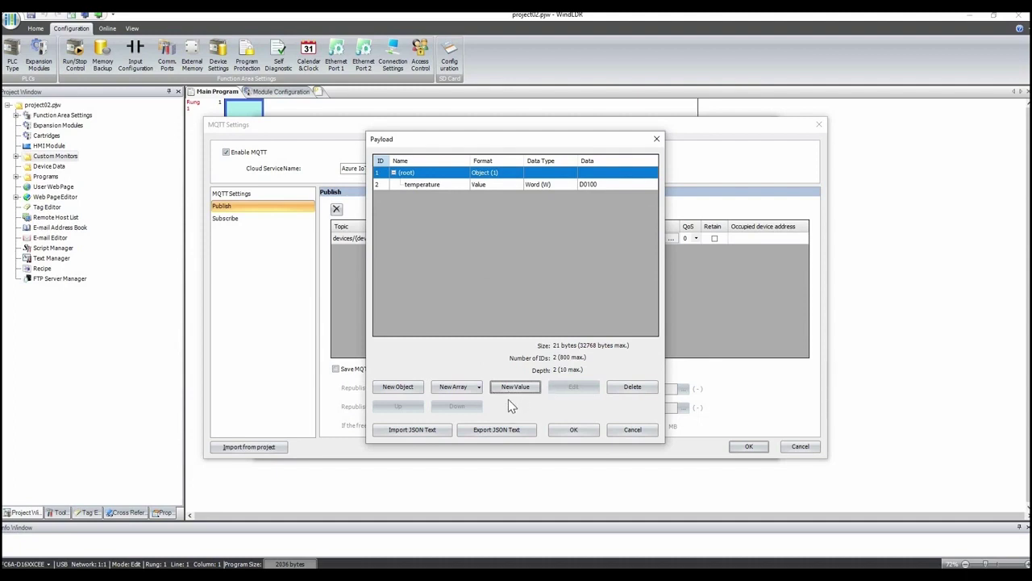
key(Return)
Step: Set the publish control to M10 and the publish status to D10, and apply the MQTT and function area settings
click(564, 237)
click(564, 237)
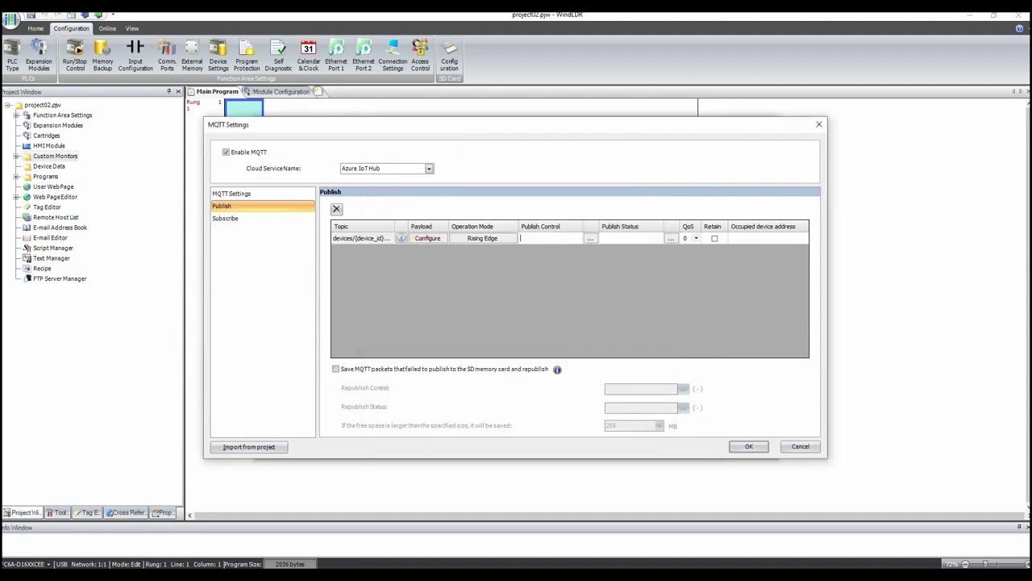
text(m10)
click(634, 240)
text(d10)
click(743, 447)
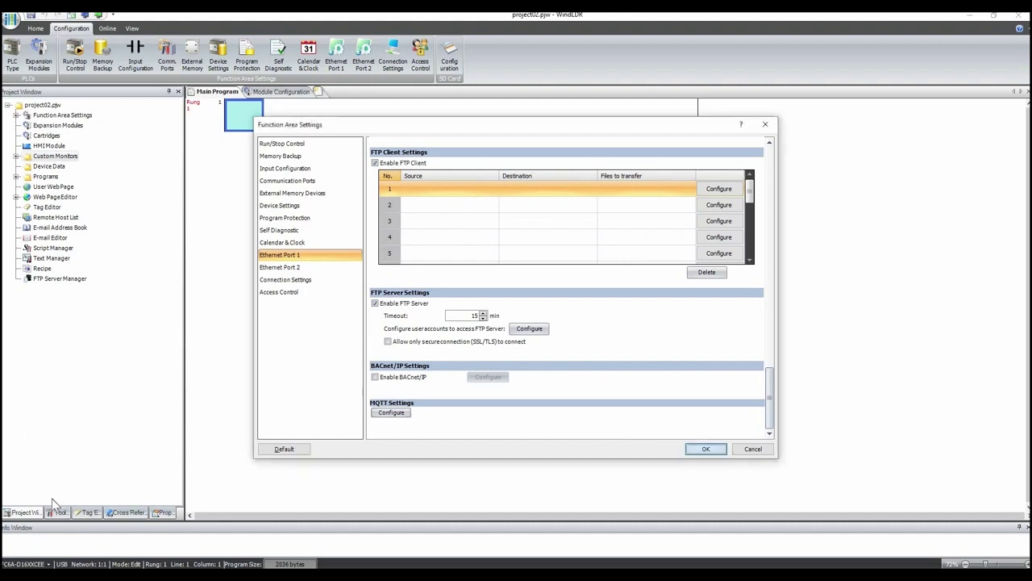
key(Return)
Step: Give data register D0010 the comment "publish status" in the Tag Editor
click(85, 512)
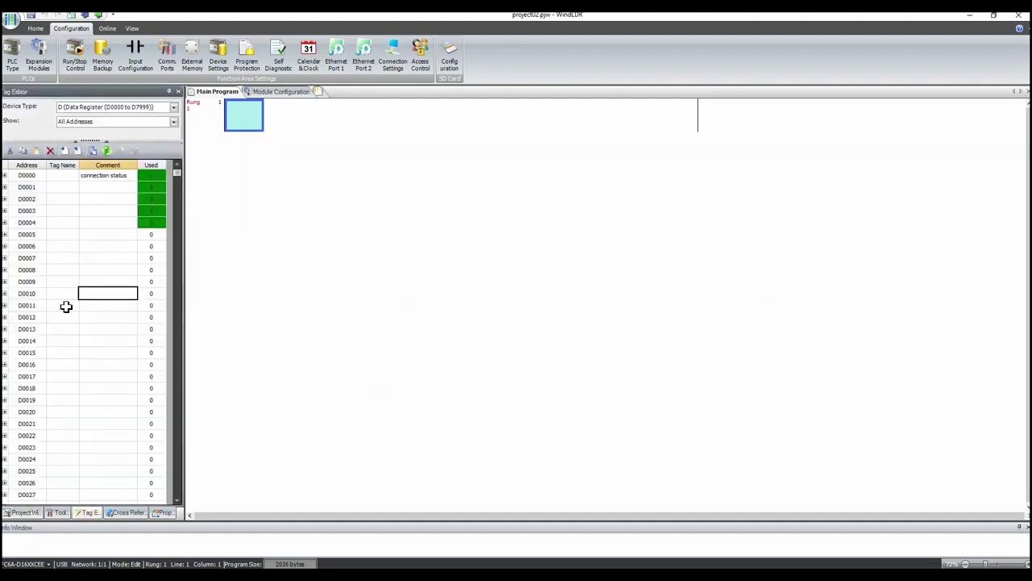
click(105, 294)
text(pul)
text(blish status)
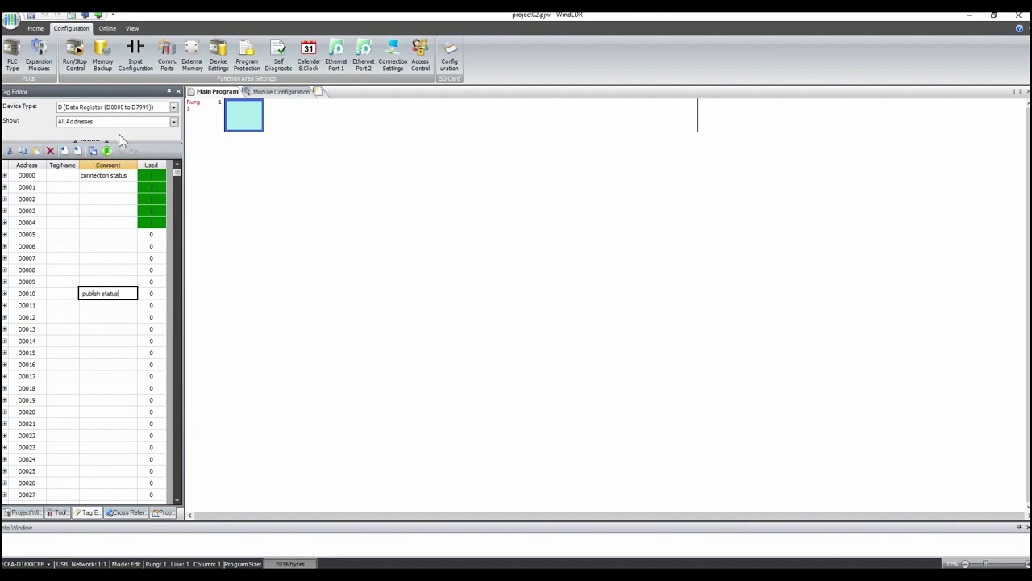
click(112, 271)
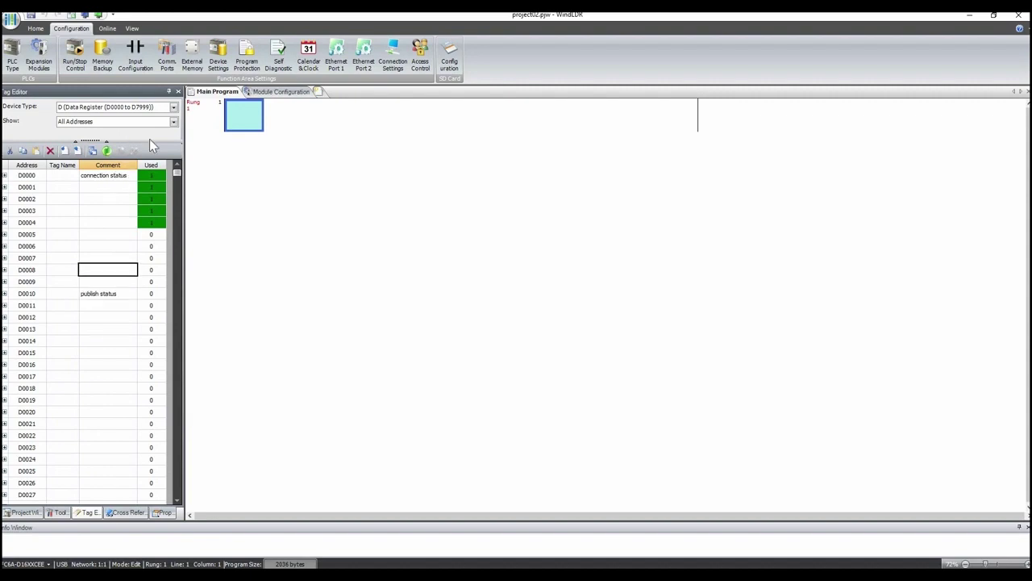
Step: Show the internal relays M0000 to M7997 in the Tag Editor and give M0010 the comment "publish control"
click(173, 107)
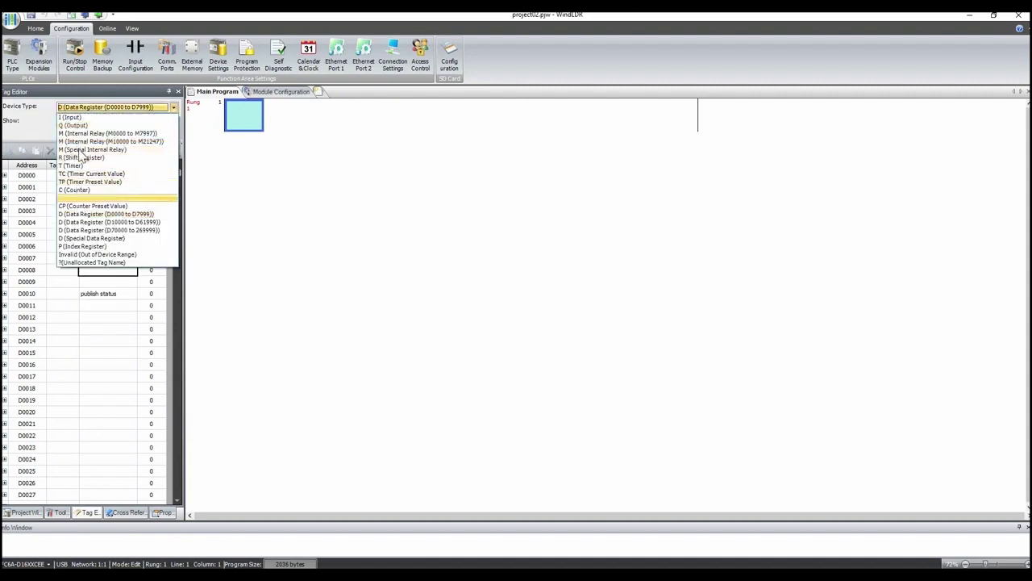
click(84, 269)
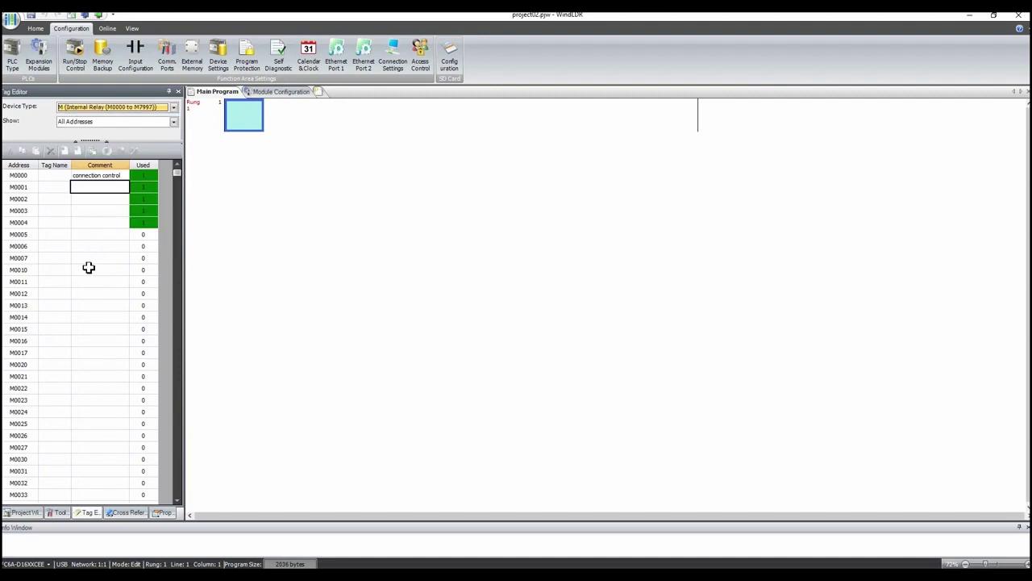
click(89, 268)
text(publish control)
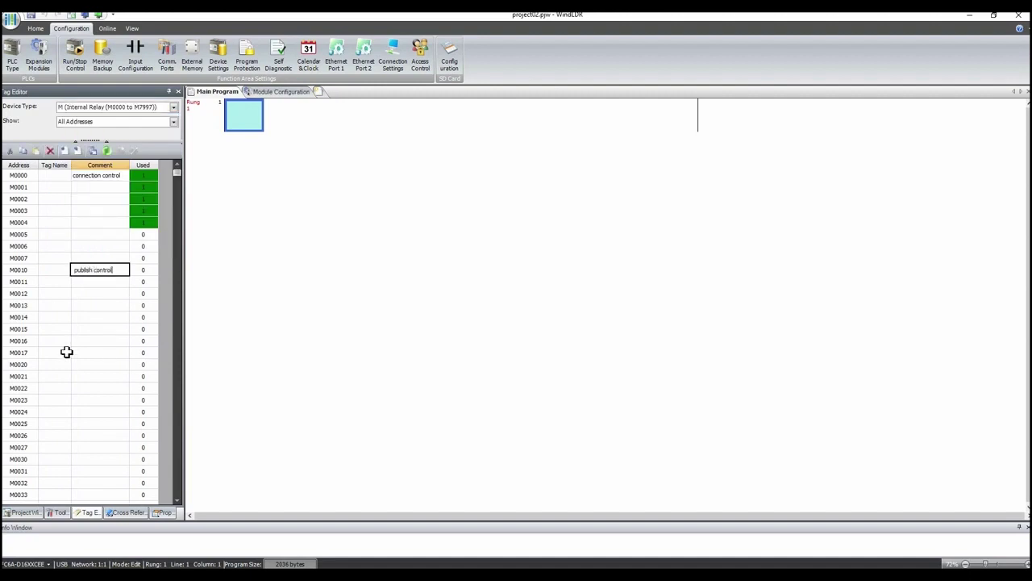
click(105, 315)
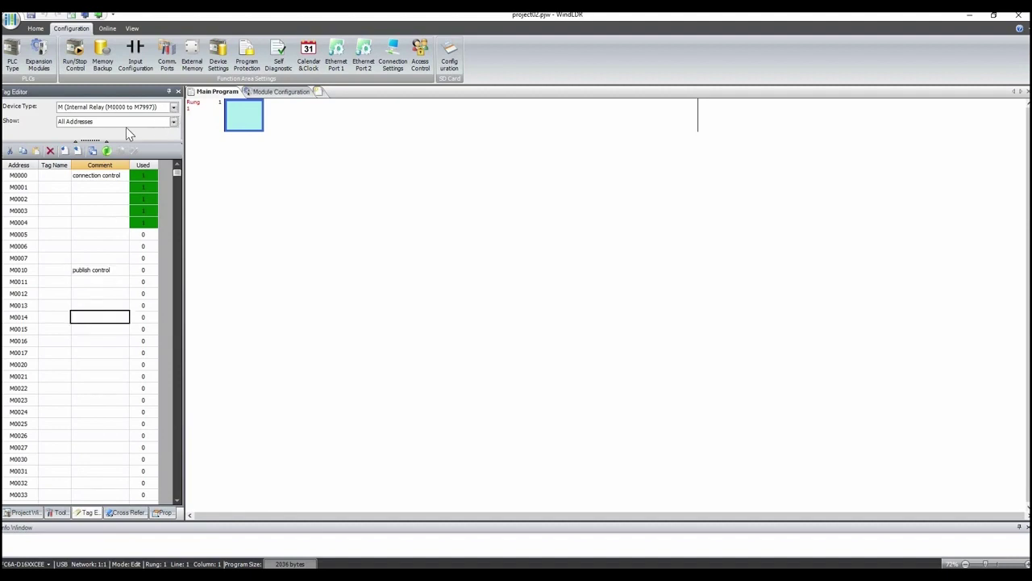
Step: Show data registers D0000 to D7999 in the Tag Editor and give D0100 the comment "temperature data"
key(alt+Down)
click(82, 213)
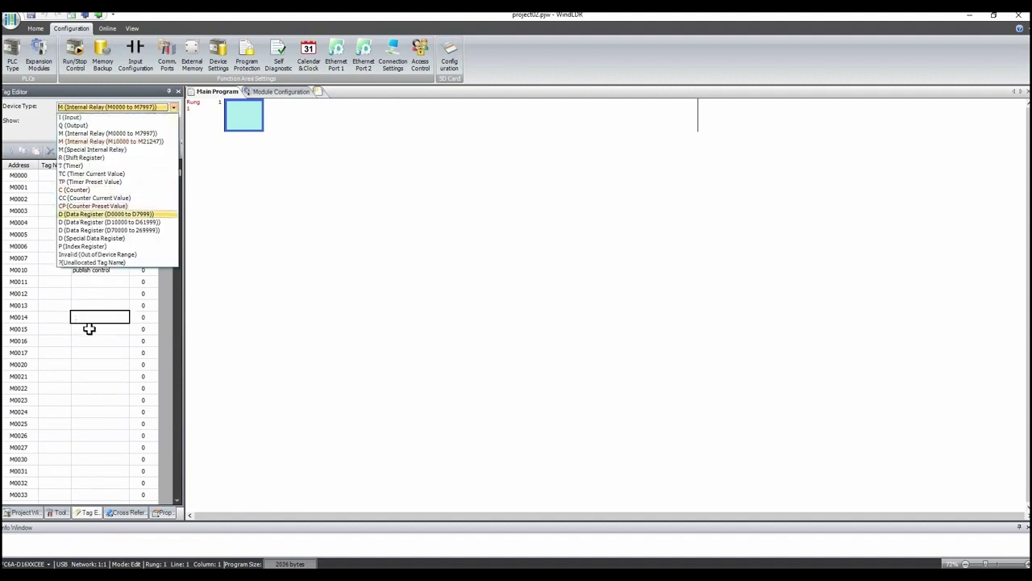
scroll(87, 337, down, 20)
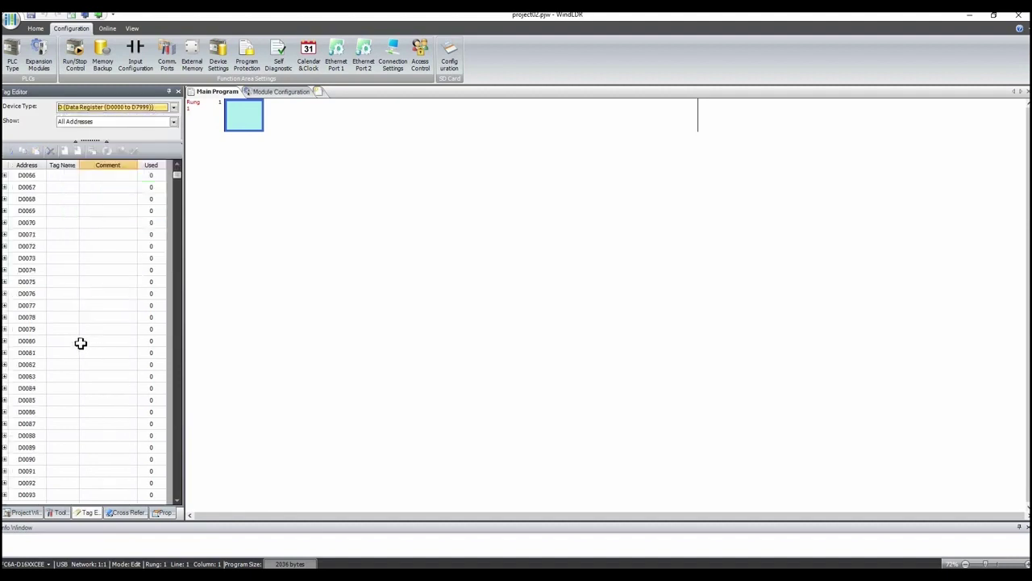
scroll(84, 283, up, 2)
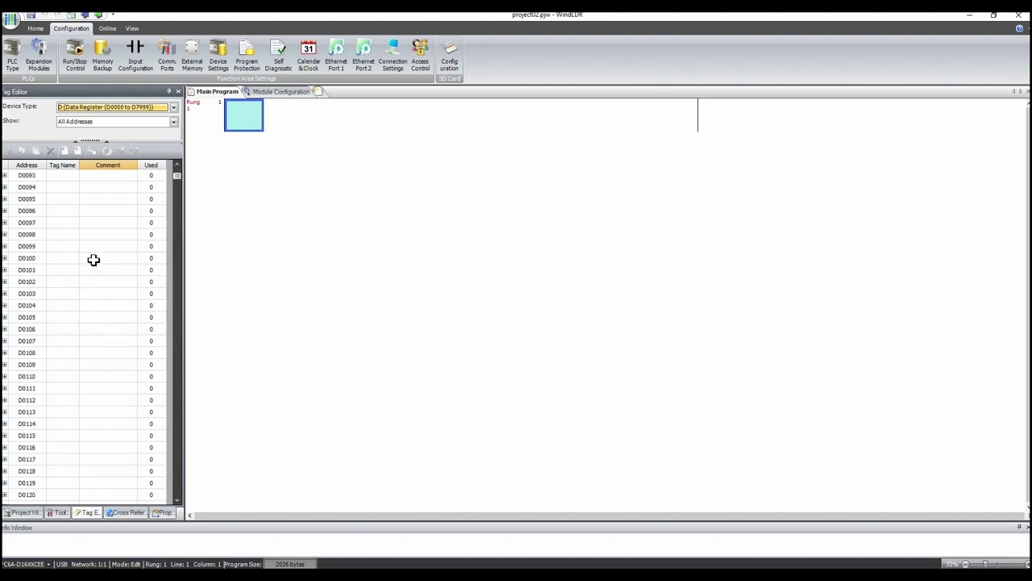
double_click(94, 258)
text(temperat)
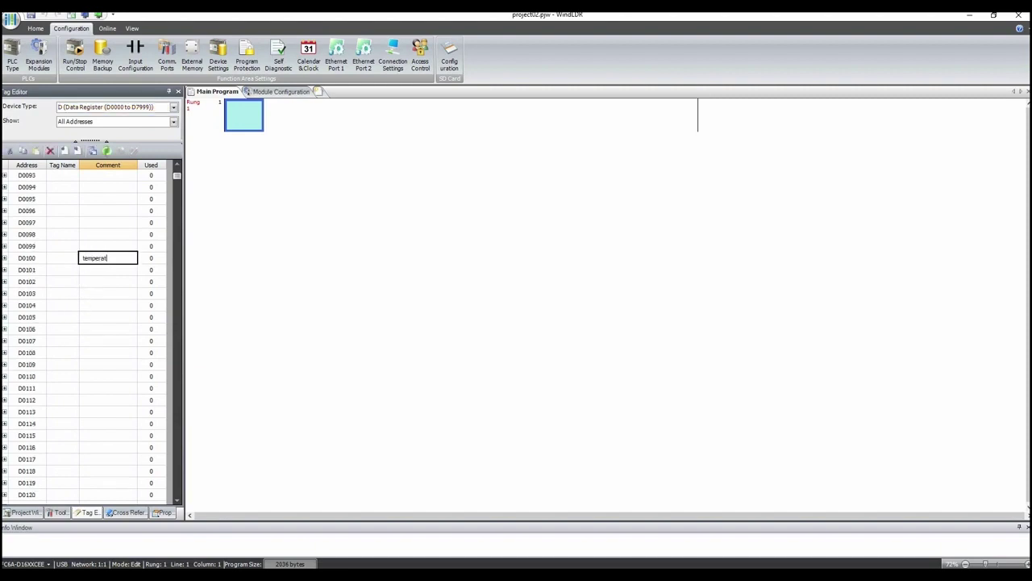
text(ure data)
key(Return)
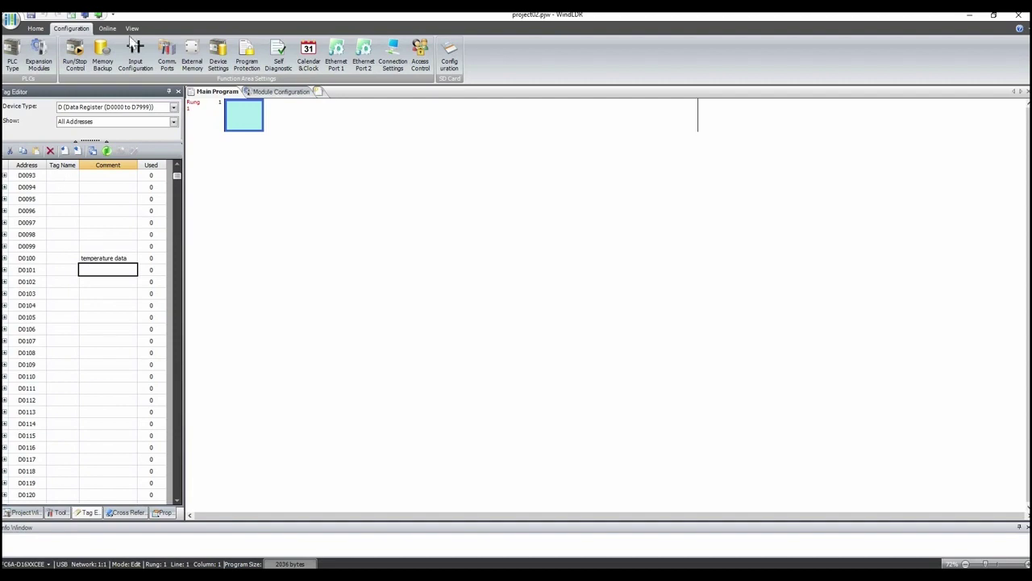
Step: Download the user program and comment data to the PLC without the system software
click(105, 30)
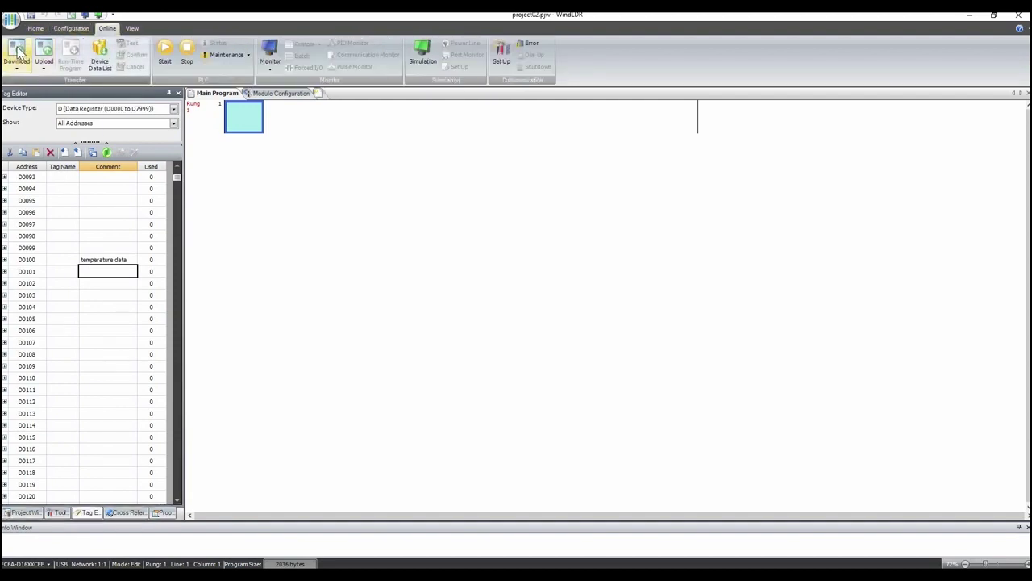
click(18, 55)
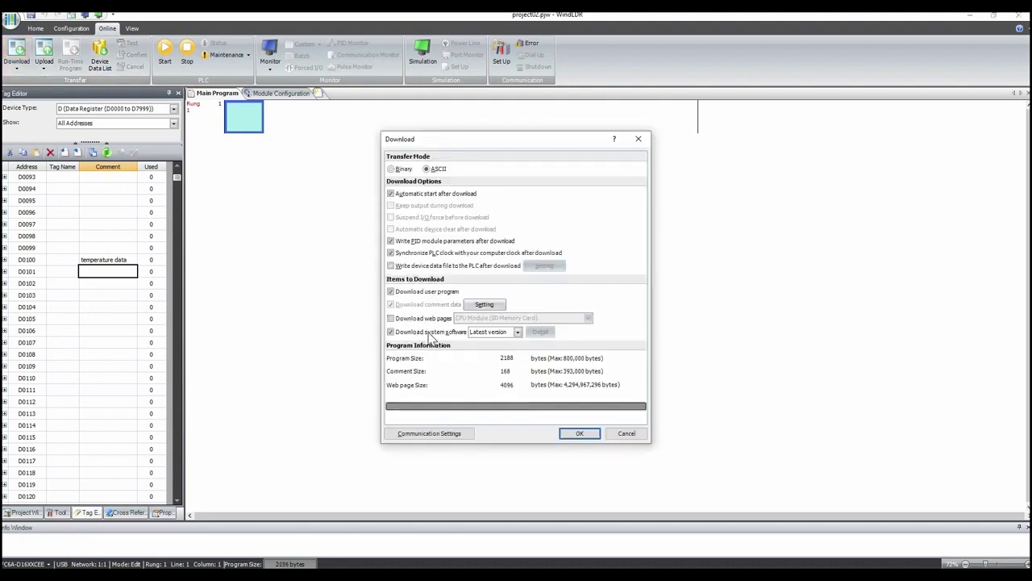
click(436, 332)
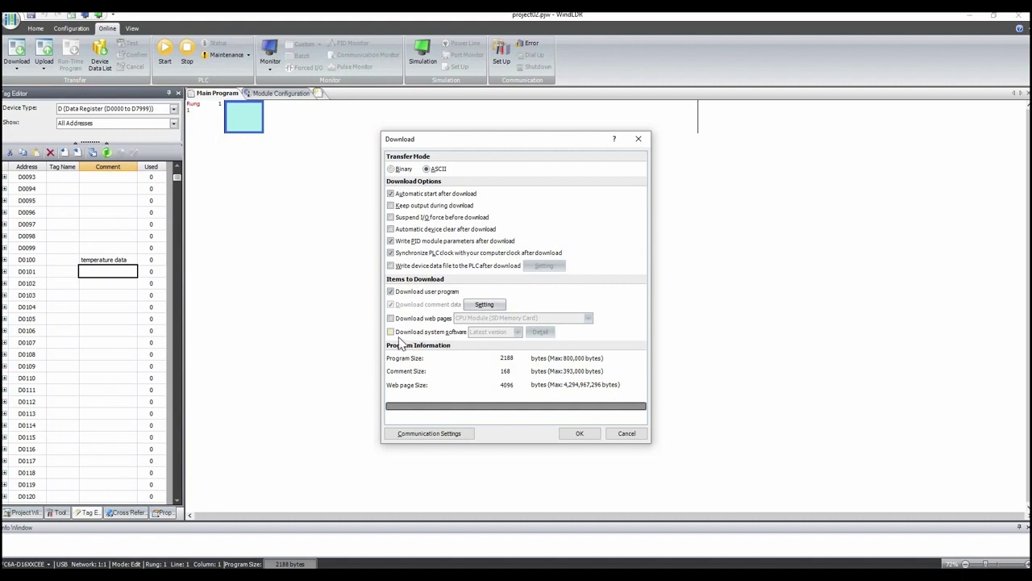
click(576, 434)
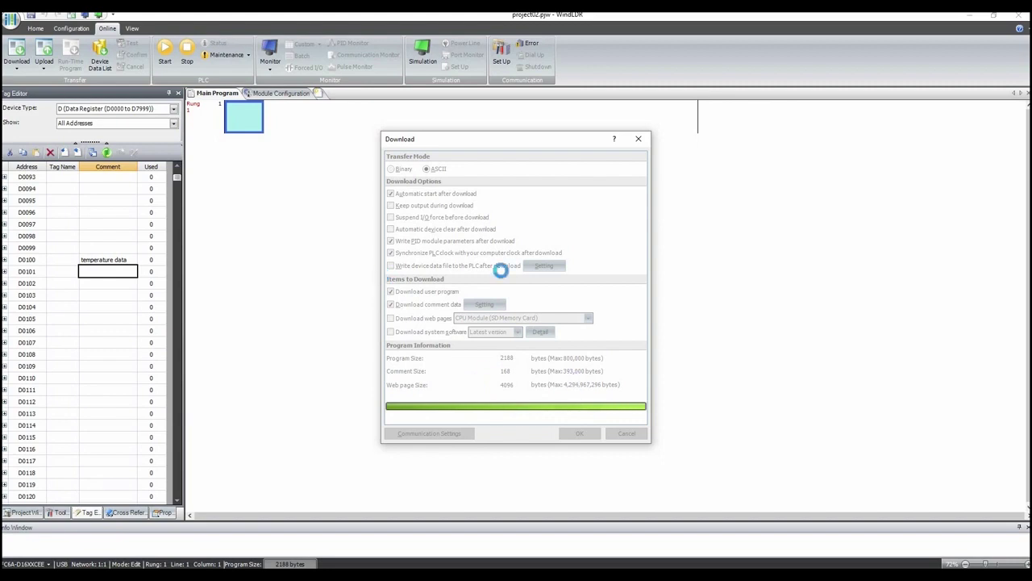
click(590, 333)
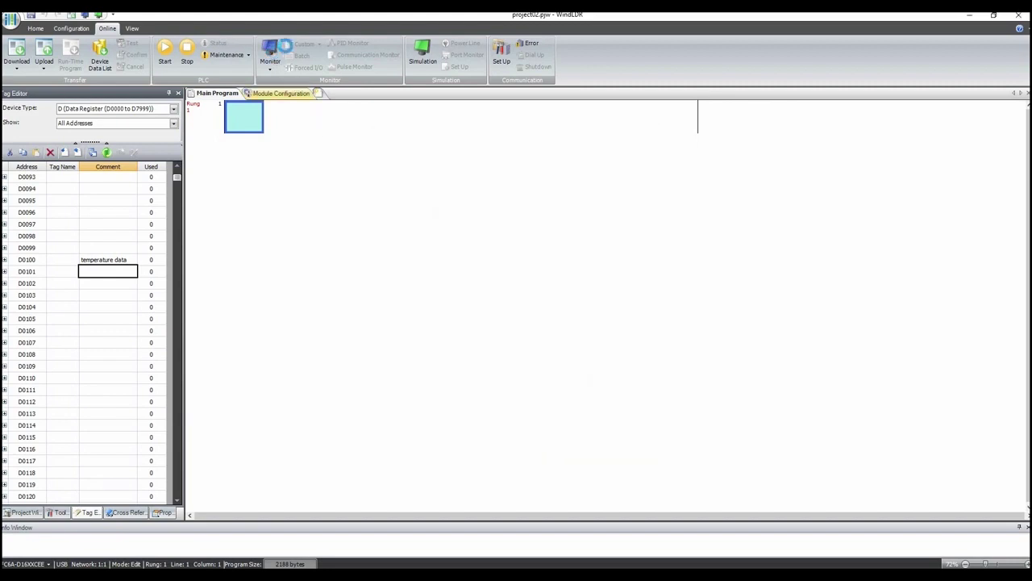
Step: Open the custom monitor test1 and add devices M0010, D0010 and D0100, keeping an empty row between D0010 and D0100
click(310, 43)
click(313, 68)
click(327, 303)
text(M0010)
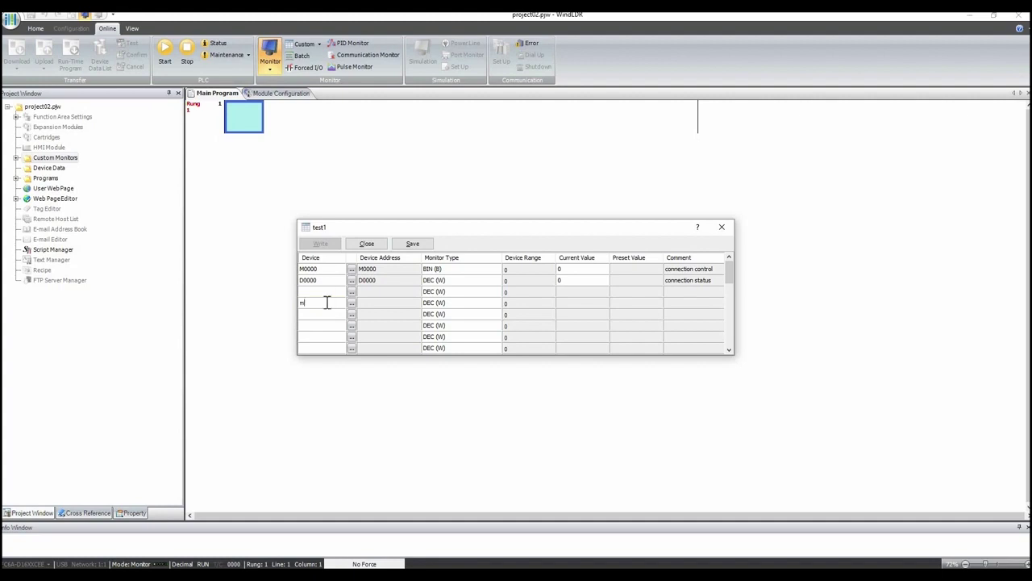
key(Return)
text(d)
text(10)
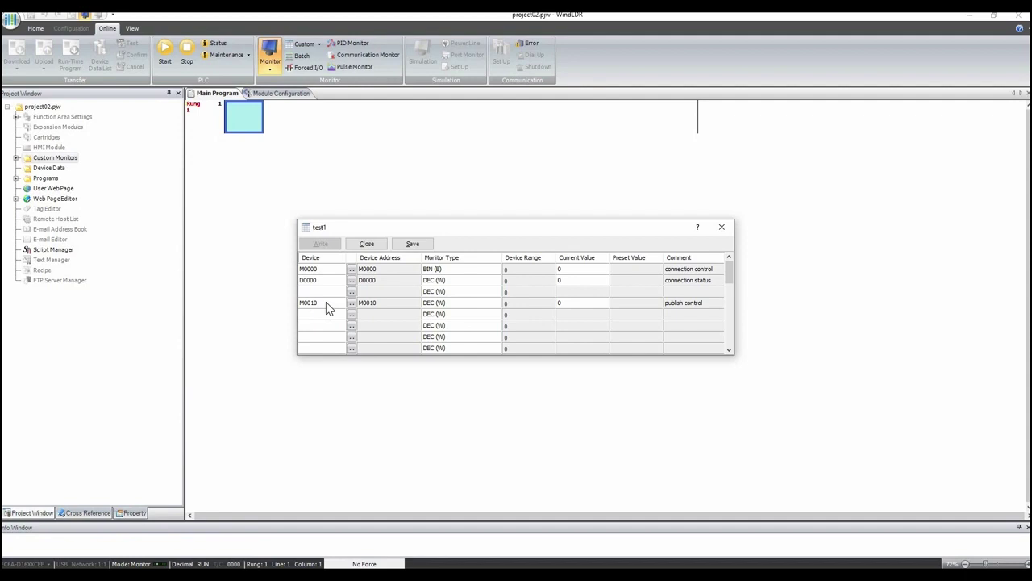
key(Return)
text(d100)
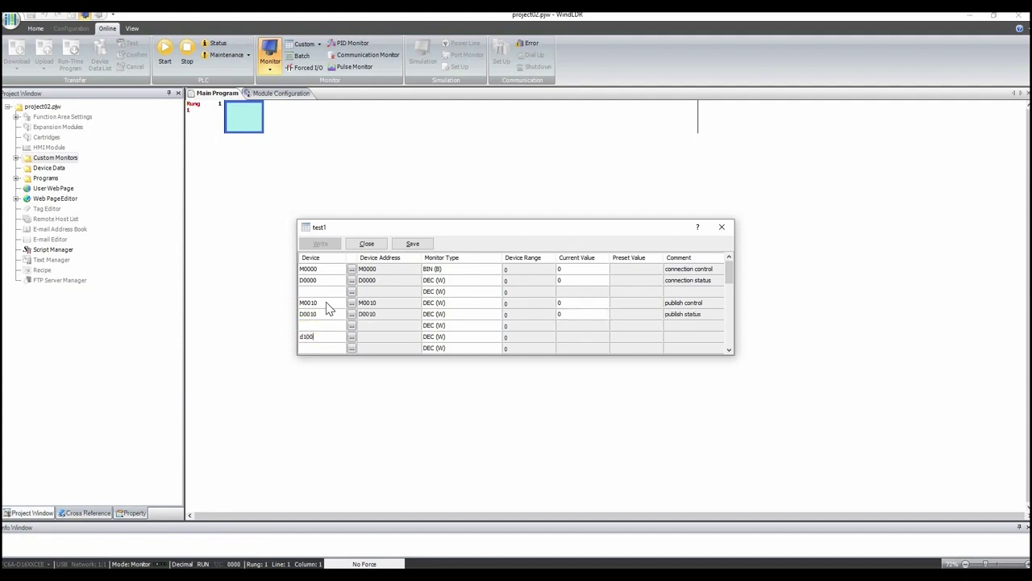
key(Return)
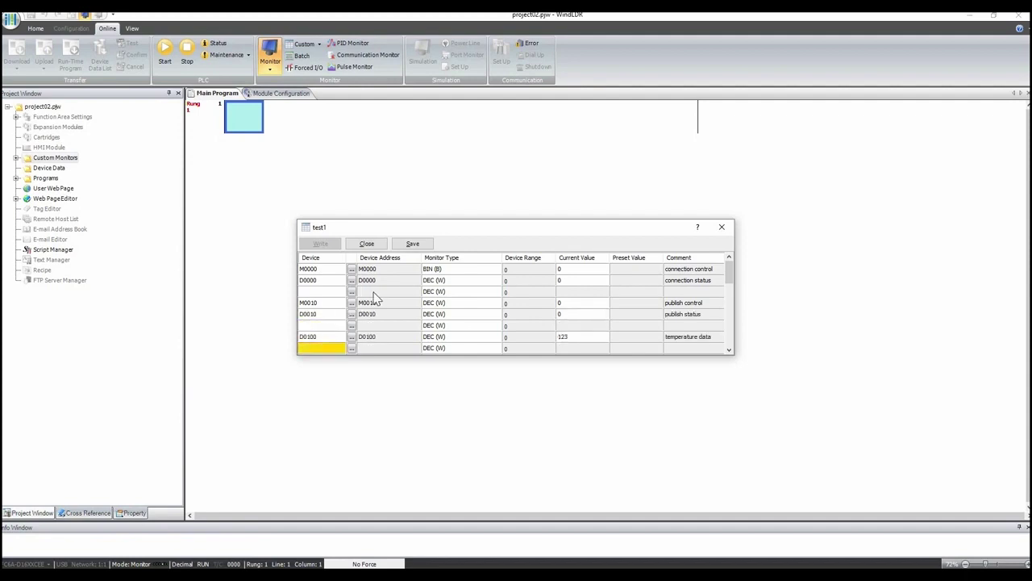
Step: Set the connection control M0000 to 1 to connect the PLC to the IoT hub
click(577, 269)
text(1)
key(Return)
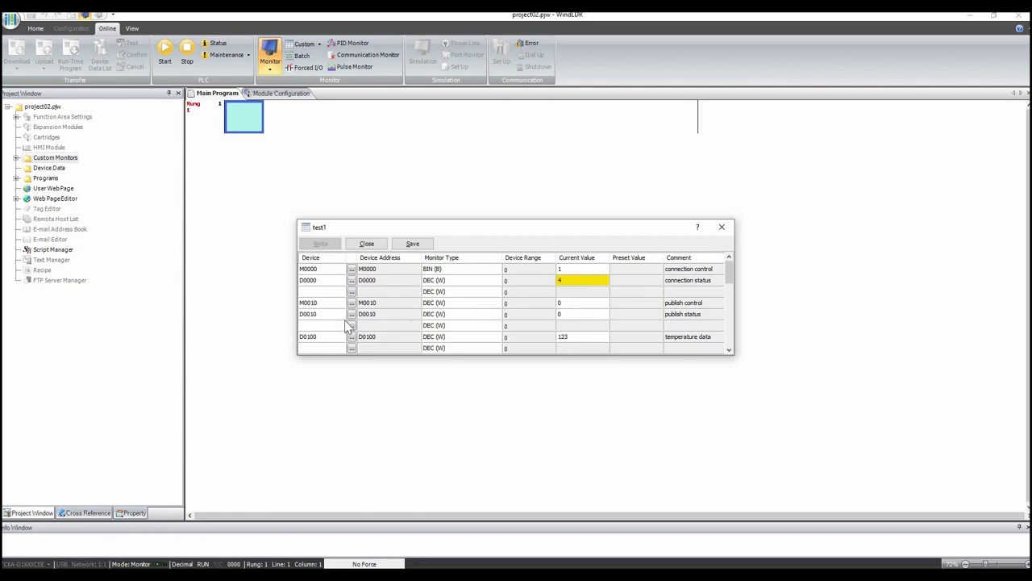
Step: Set the temperature data D0100 to 25 in the custom monitor and select the current value of M0010
double_click(585, 336)
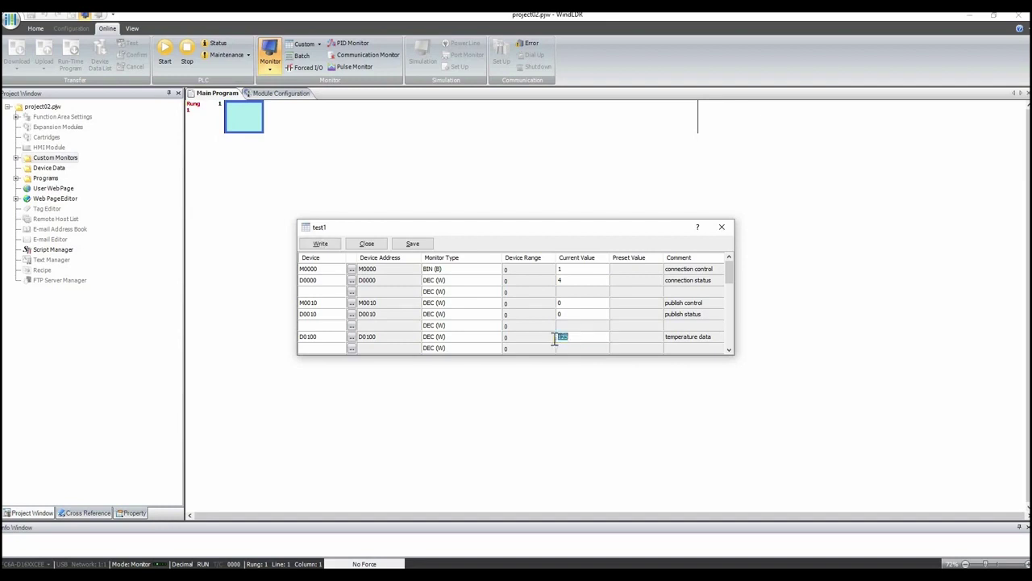
text(2)
key(Return)
click(585, 307)
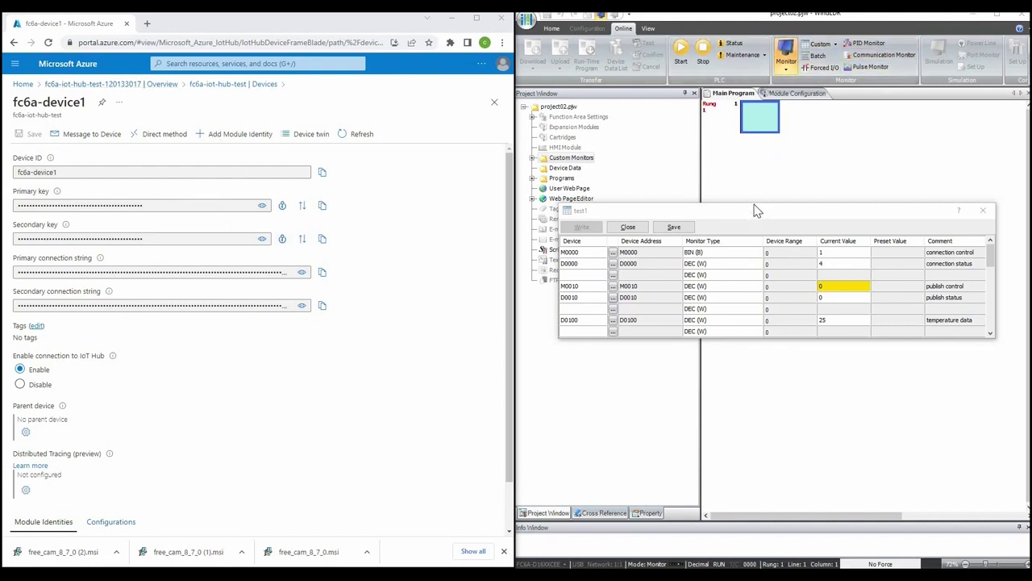
Step: Move the custom monitor window slightly up and open Cloud Shell in the Azure portal
drag(753, 212, 756, 198)
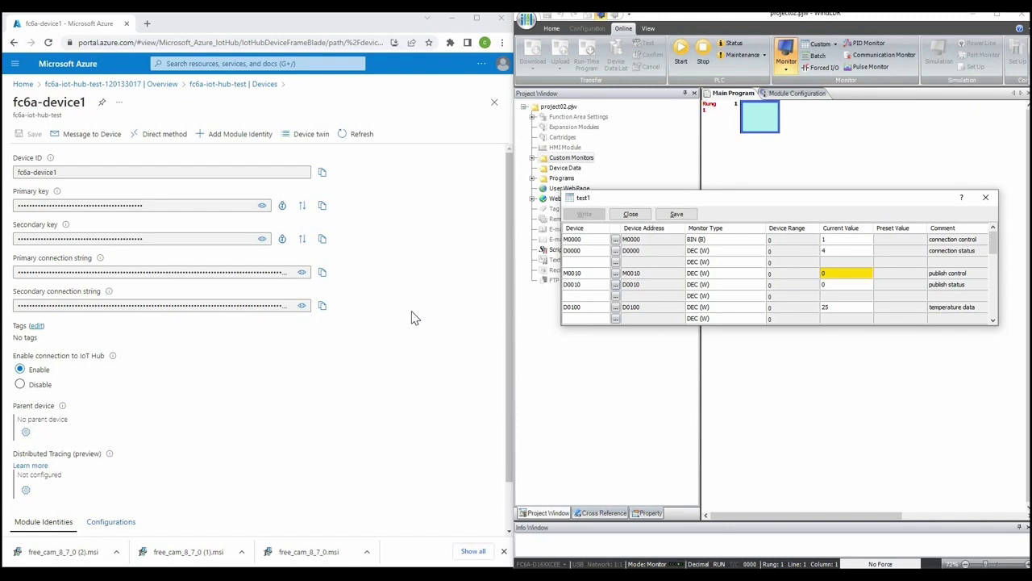
click(479, 66)
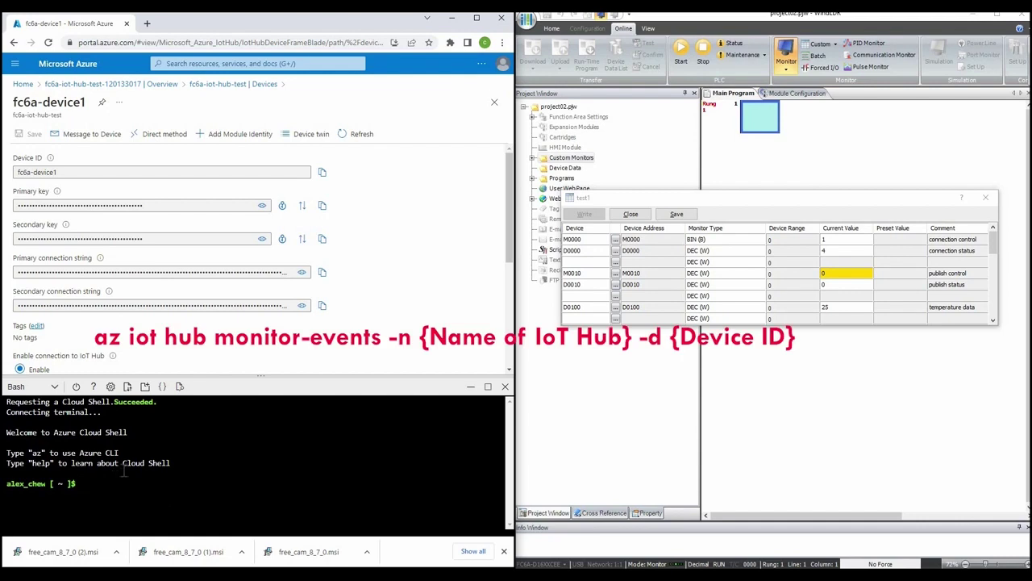
Step: Try to monitor hub events by running "az iot hub monitor-events -n fc6a-iot-hub-test -d fc6a-deivce1"
text(az iot hub monitor-events -)
text(n fc)
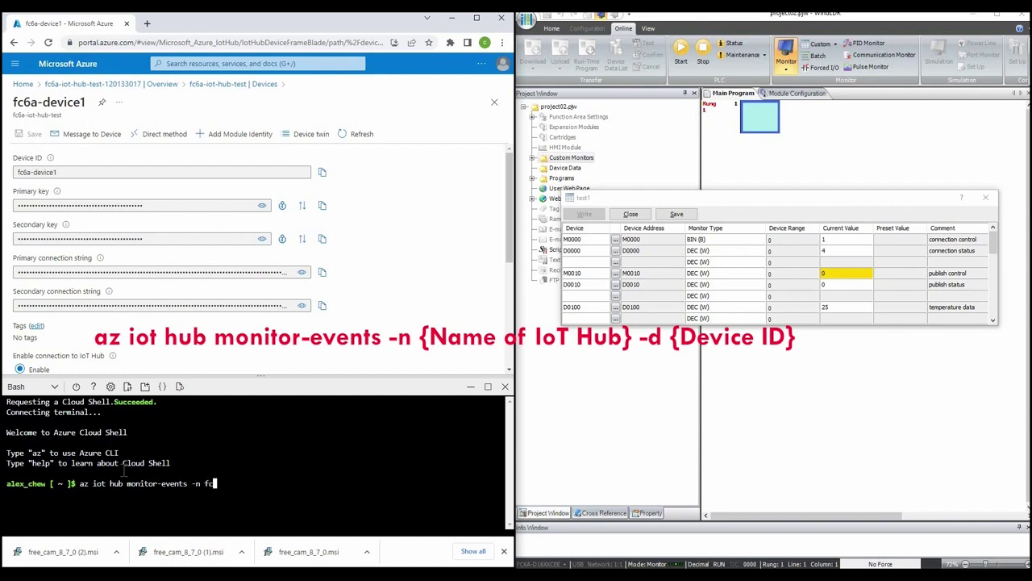
text(6a-iot-hub-test)
text(-d fc6a)
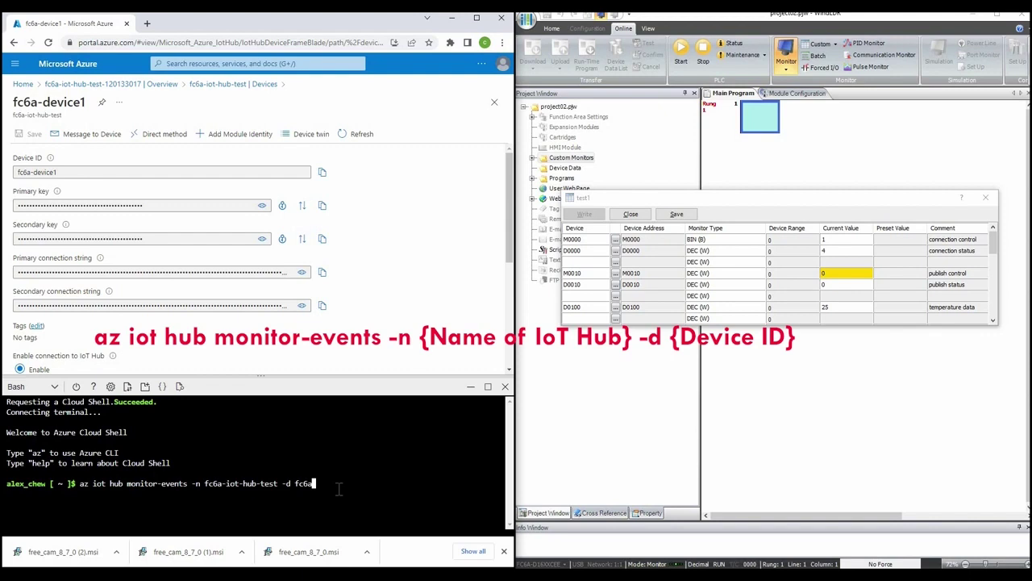
text(-deivce1)
key(Return)
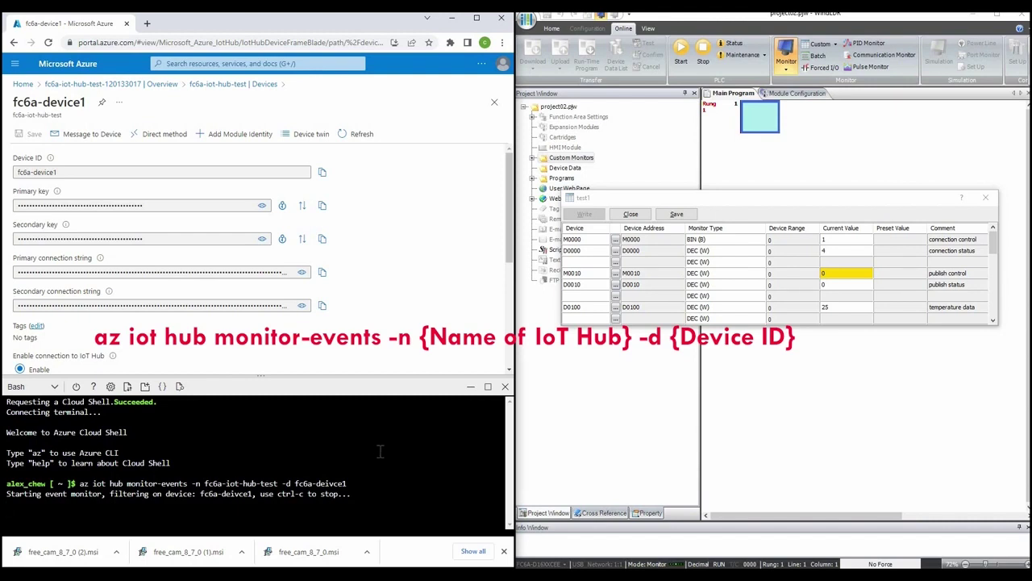
Step: Set the publish control M0010 to 1 in the custom monitor to publish the temperature
click(835, 275)
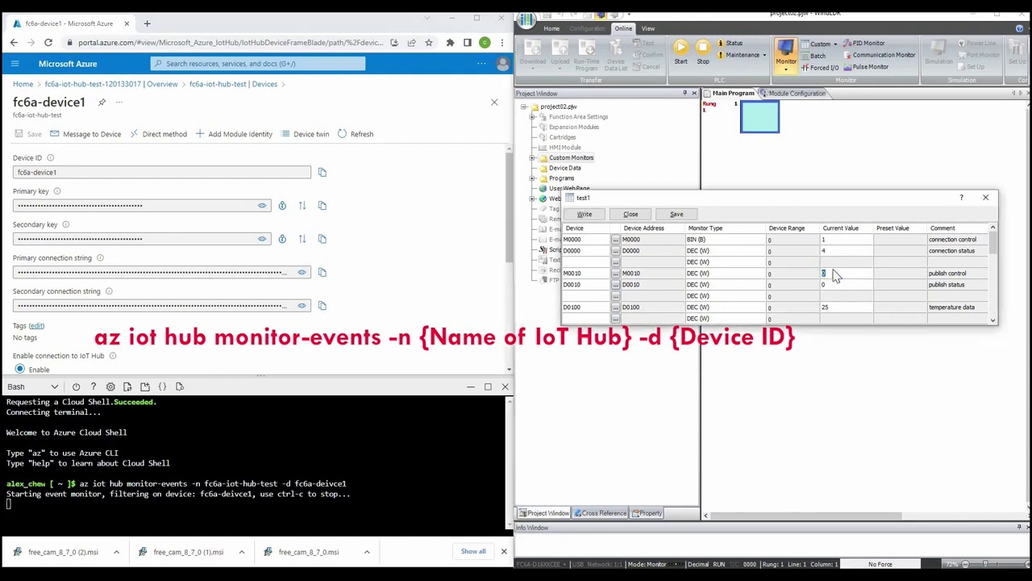
text(1)
key(Return)
Step: Stop the event monitor and run "az iot hub monitor-events -n fc6a-iot-hub-test -d fc6a-device1"
click(204, 506)
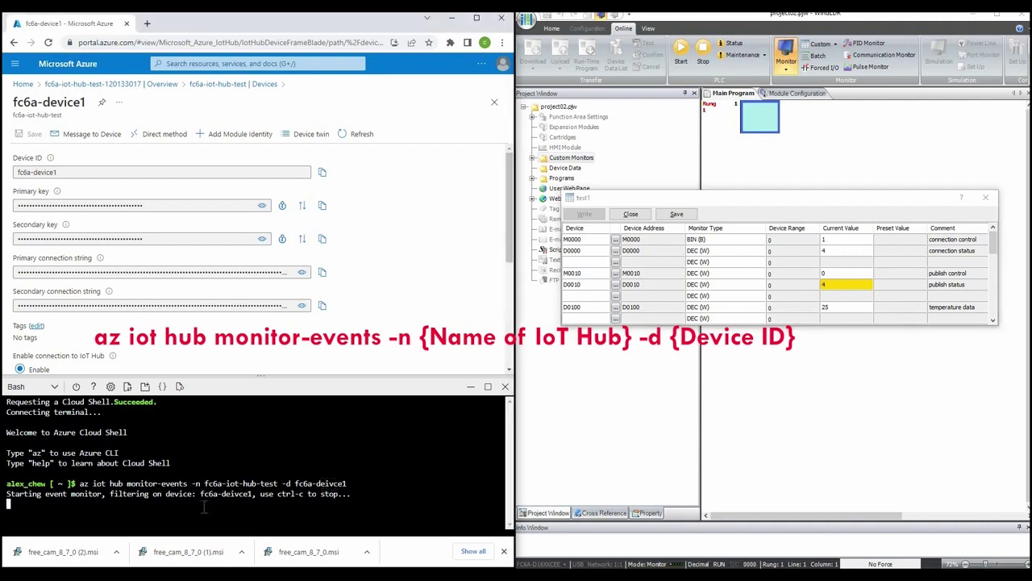
key(ctrl+c)
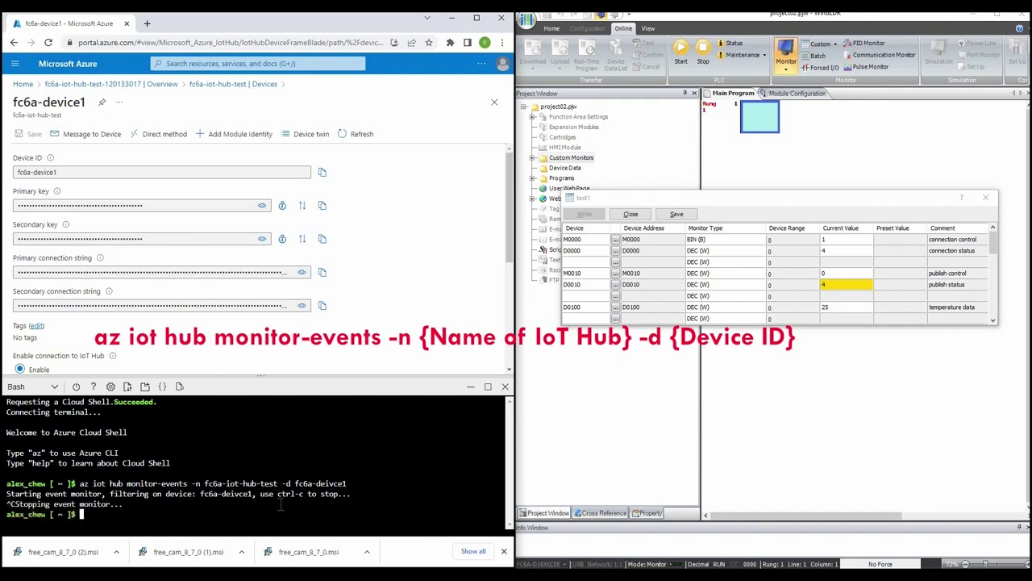
text(az iot hub monitor-events )
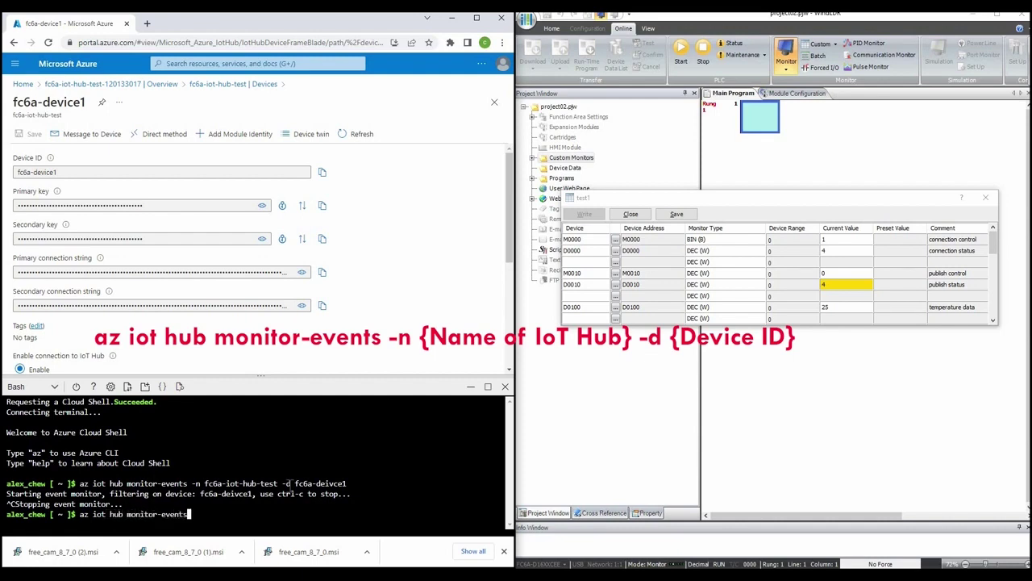
text(-n fc6a-iot-hub-test -d fc6a-device1)
key(Return)
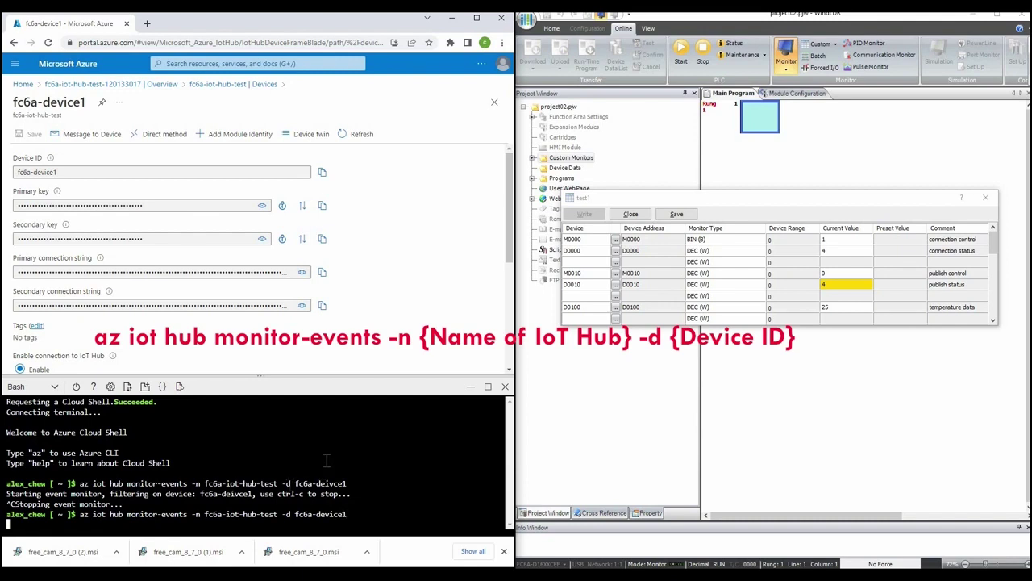
Step: Trigger publishing of the temperature again through the publish control M0010 in the custom monitor
click(863, 272)
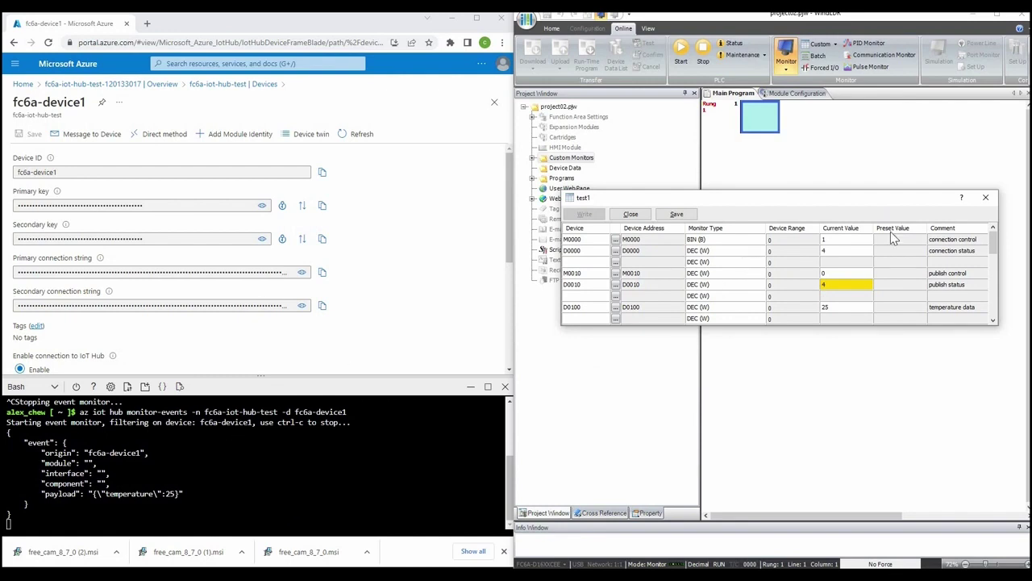
Step: Set the temperature data D0100 to 50 and publish it through the publish control M0010
click(839, 307)
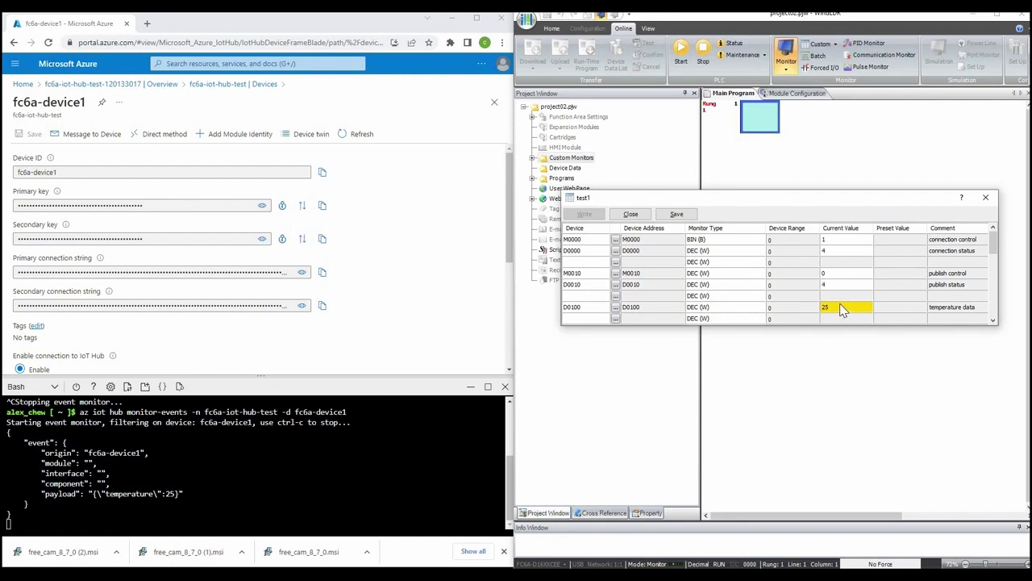
text(50)
key(Return)
click(837, 274)
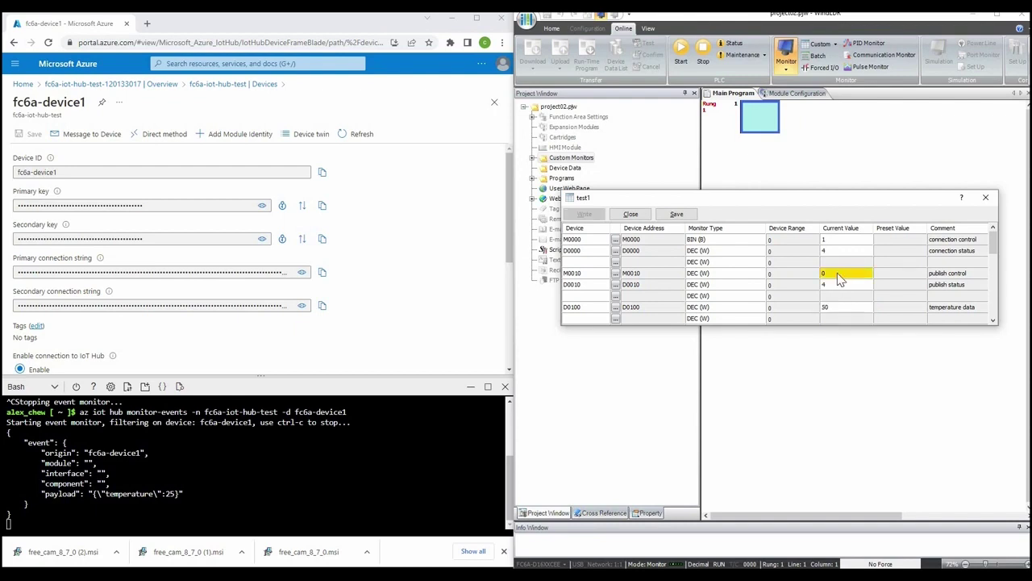
click(826, 284)
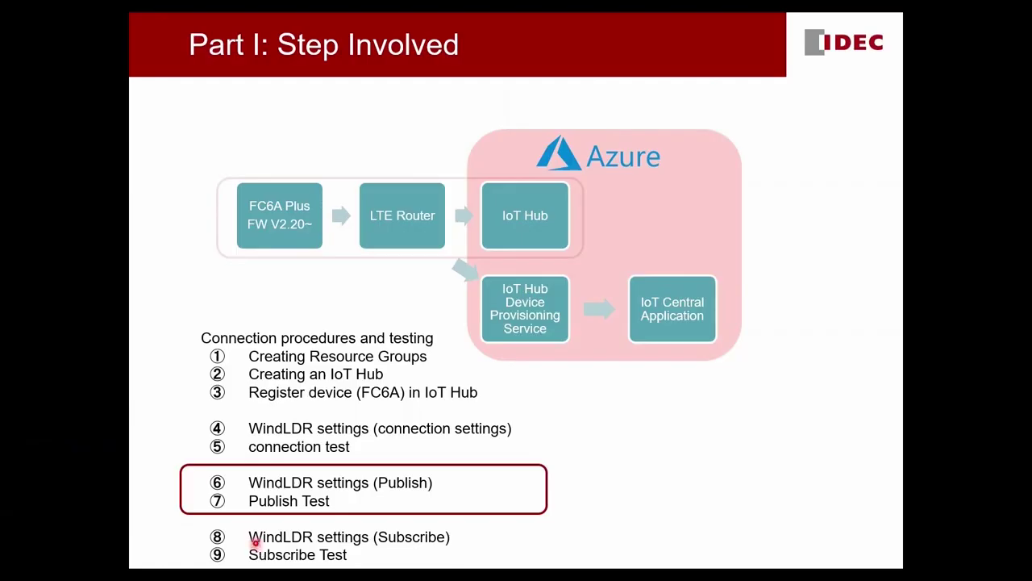
click(256, 543)
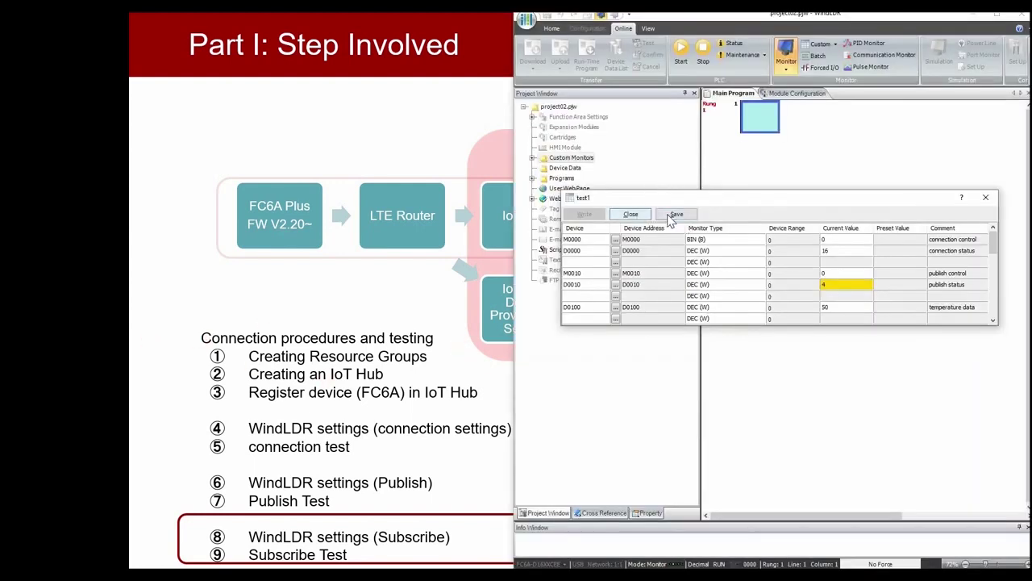
Step: Save the custom monitor under the name test1 and close its window
click(674, 215)
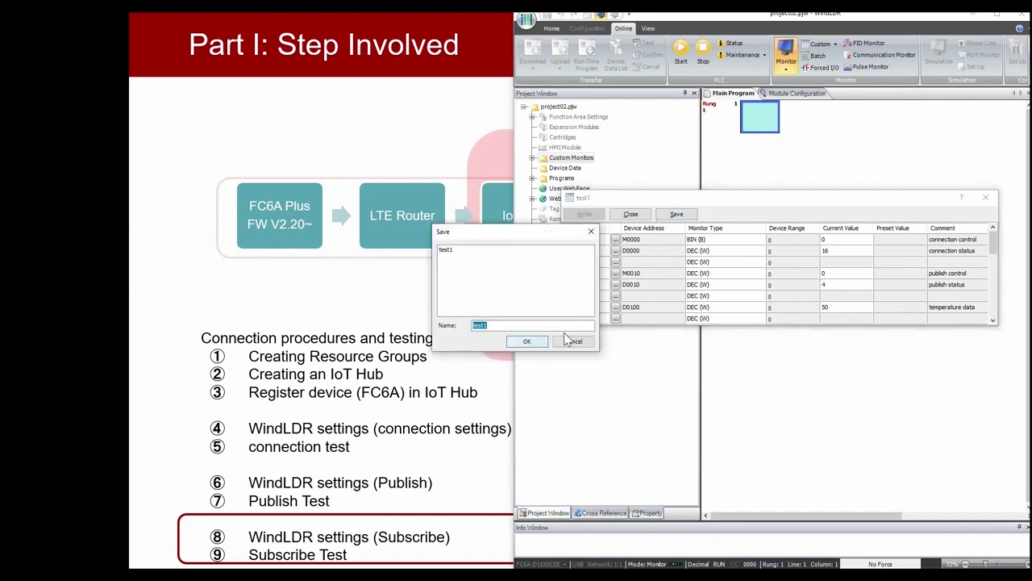
key(Return)
click(553, 337)
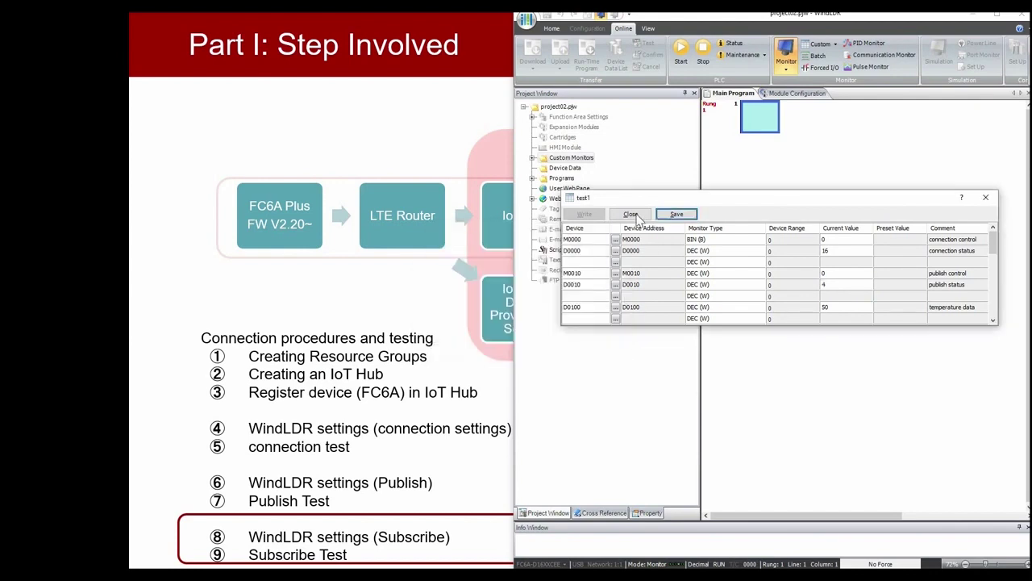
click(787, 69)
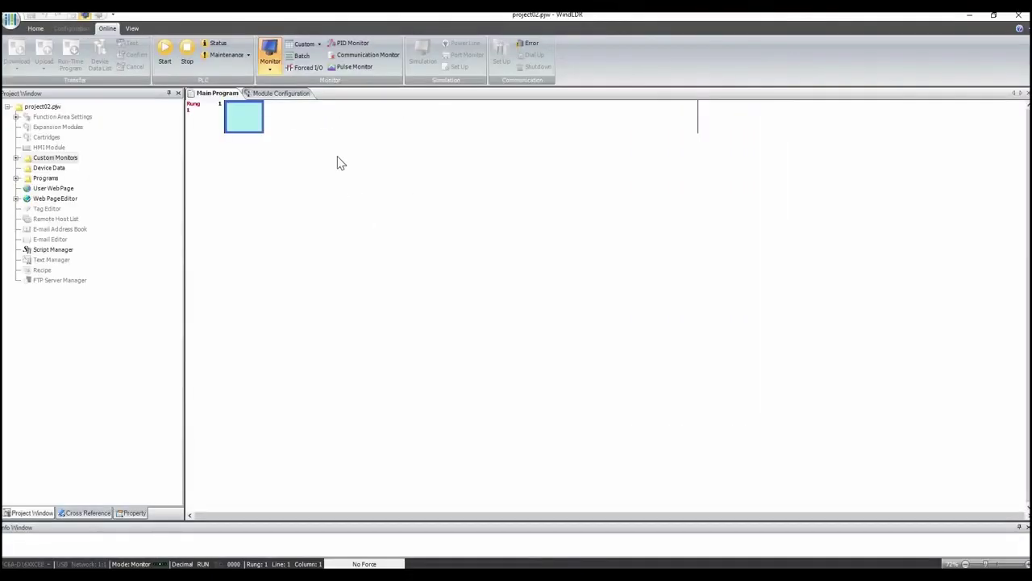
Step: Leave monitor mode and open the Subscribe page of the MQTT settings for Ethernet Port 1
click(270, 56)
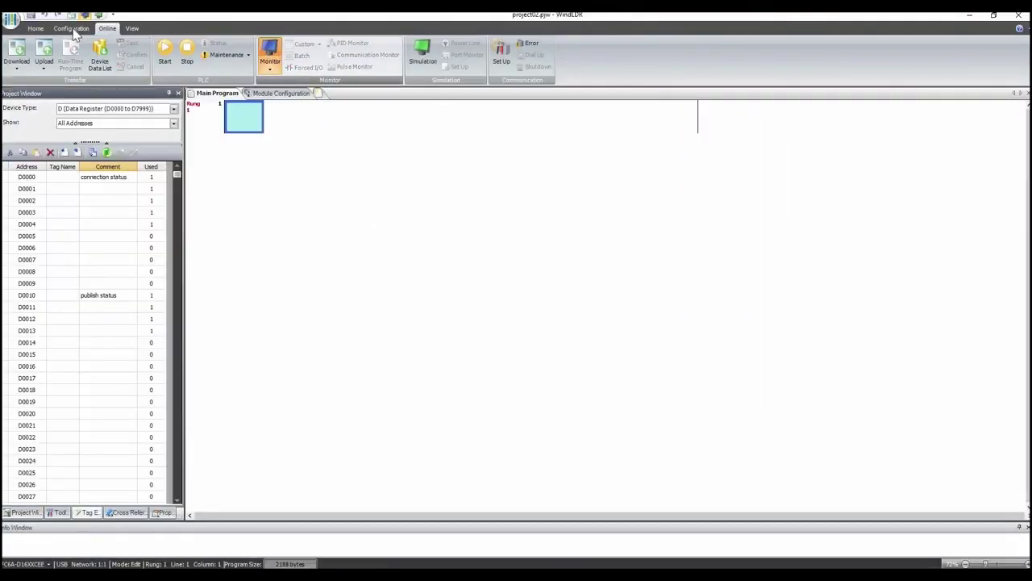
click(71, 28)
click(334, 55)
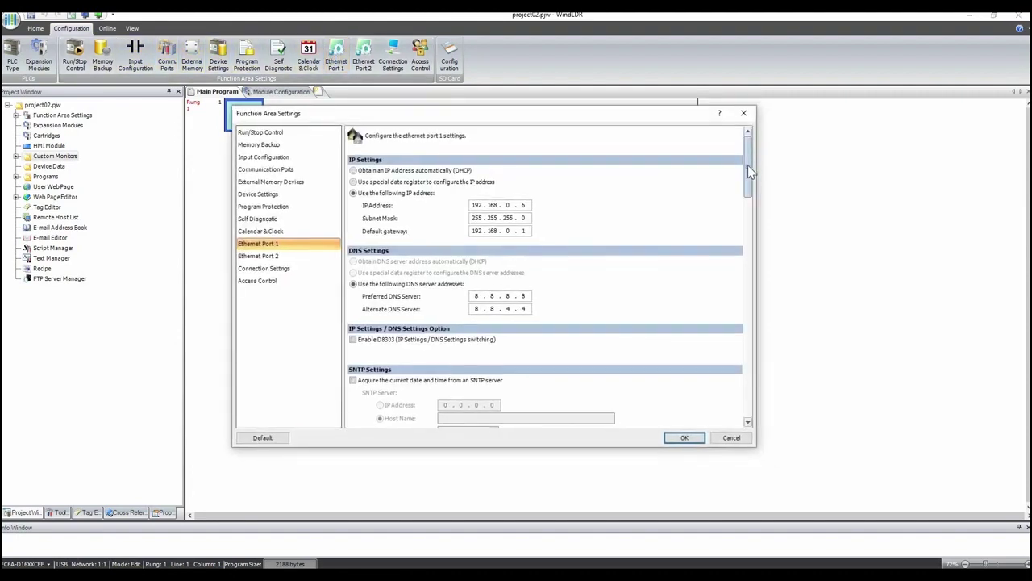
drag(742, 200, 363, 412)
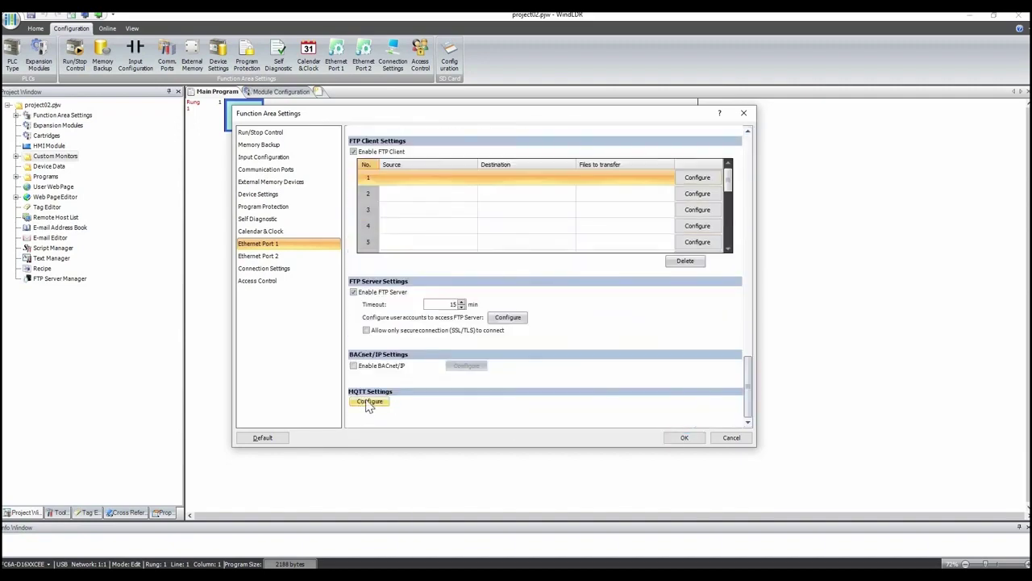
click(369, 402)
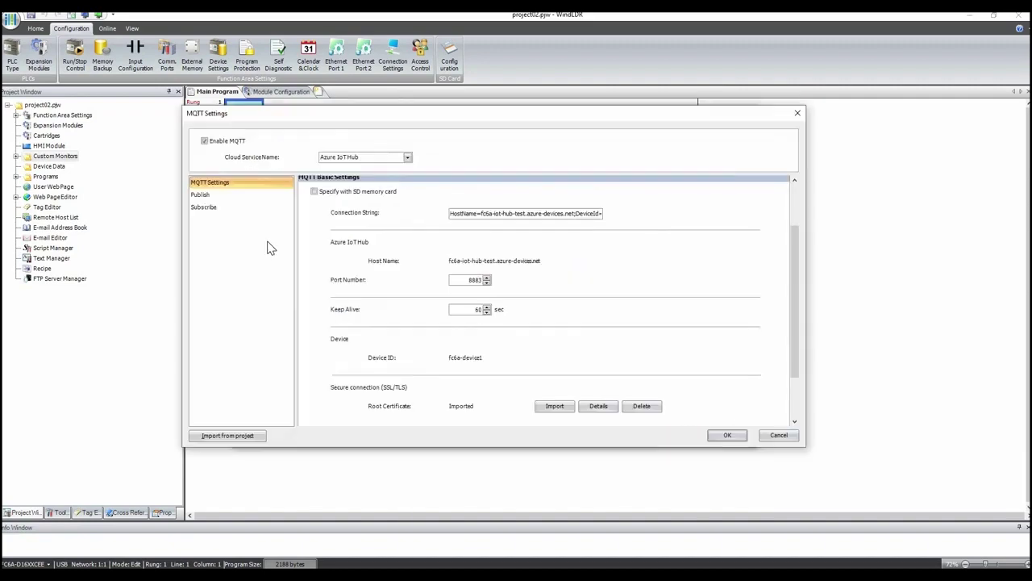
click(208, 207)
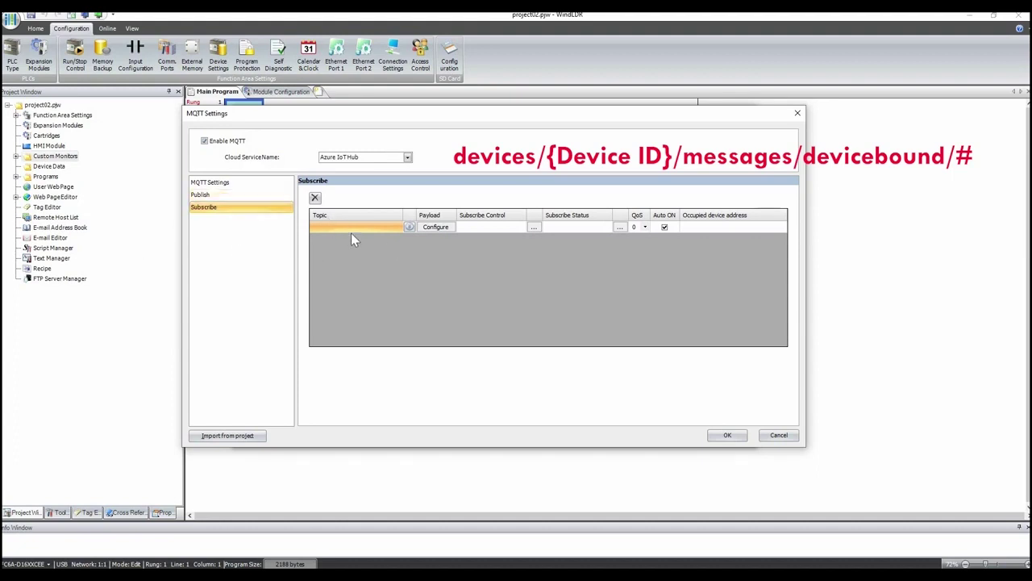
Step: Begin the subscribe topic with the fixed value "devices" and add a second element of type Device ID
click(408, 226)
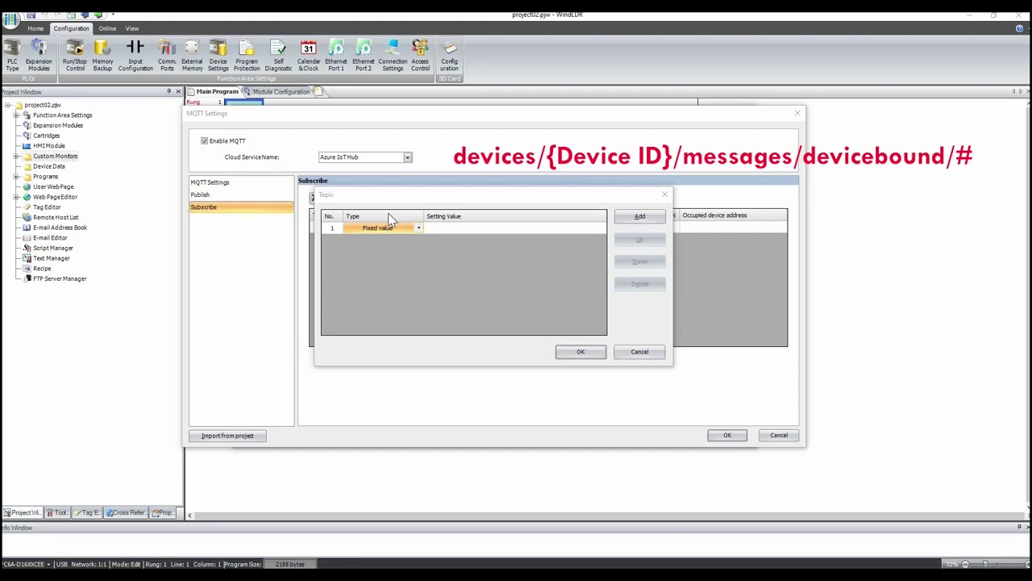
click(486, 228)
click(486, 229)
text(devices)
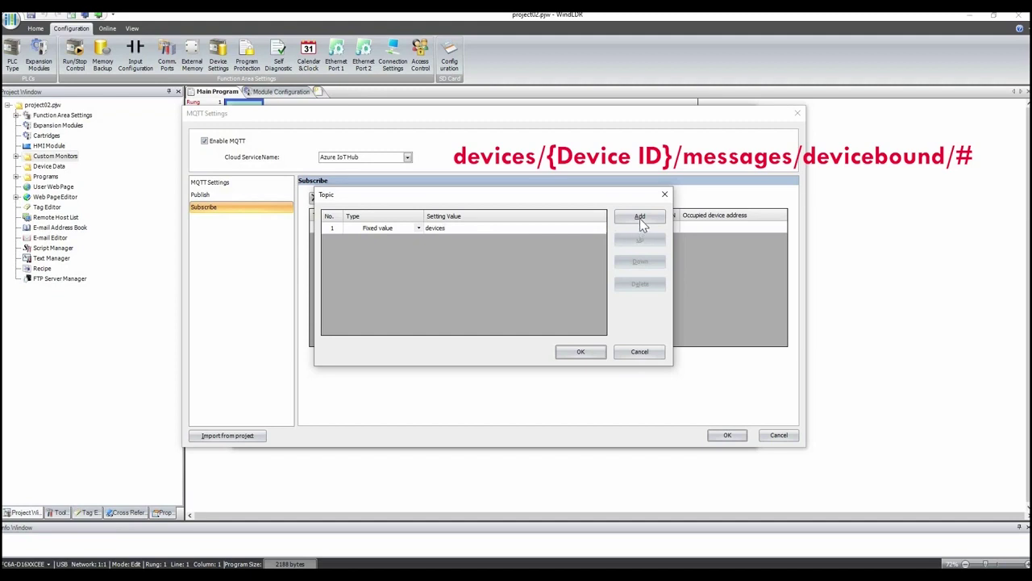
click(640, 217)
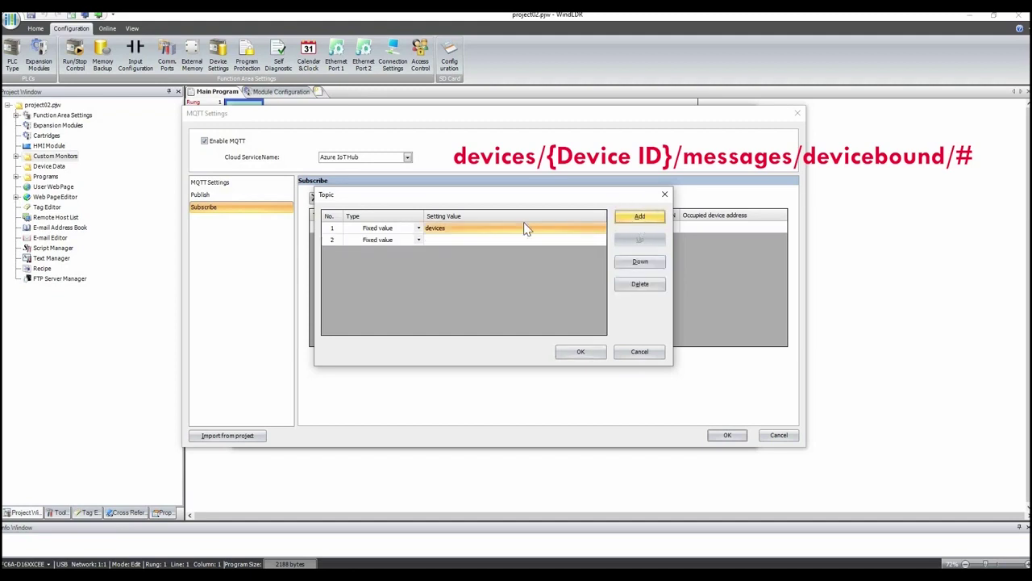
click(419, 242)
click(407, 240)
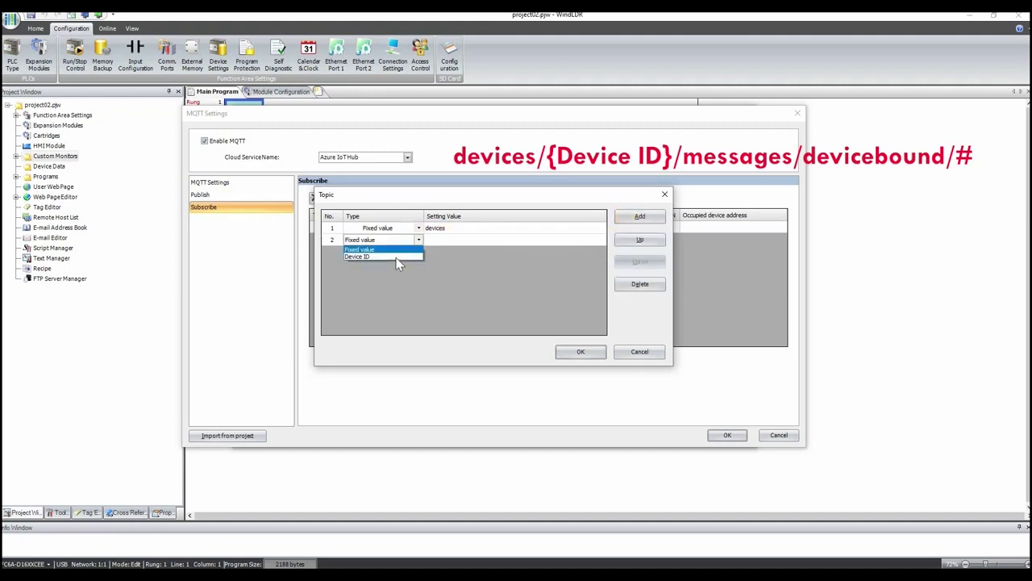
click(401, 257)
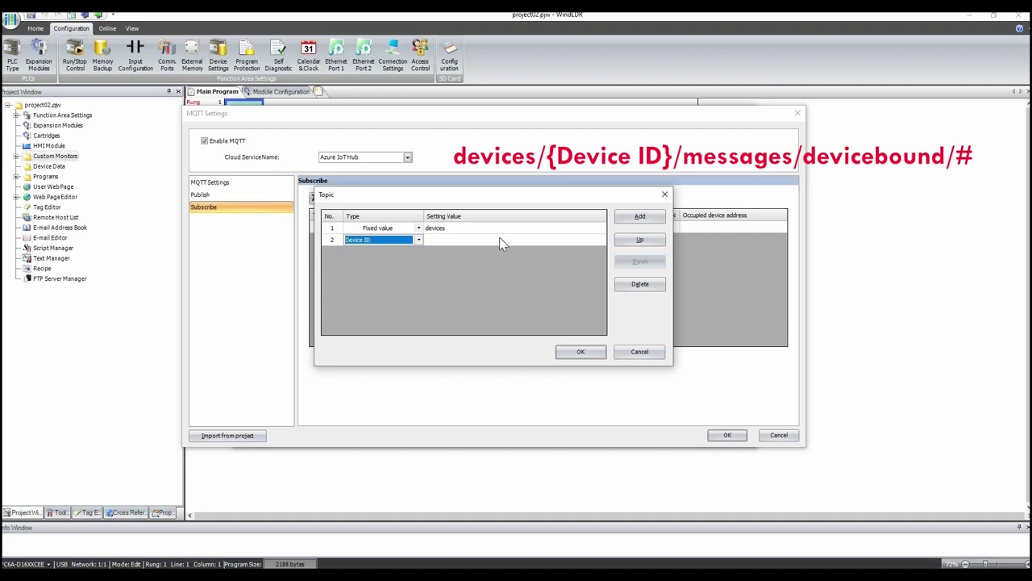
Step: Add a third topic element with the fixed value "messages/devicebound/#" and accept the topic
click(640, 218)
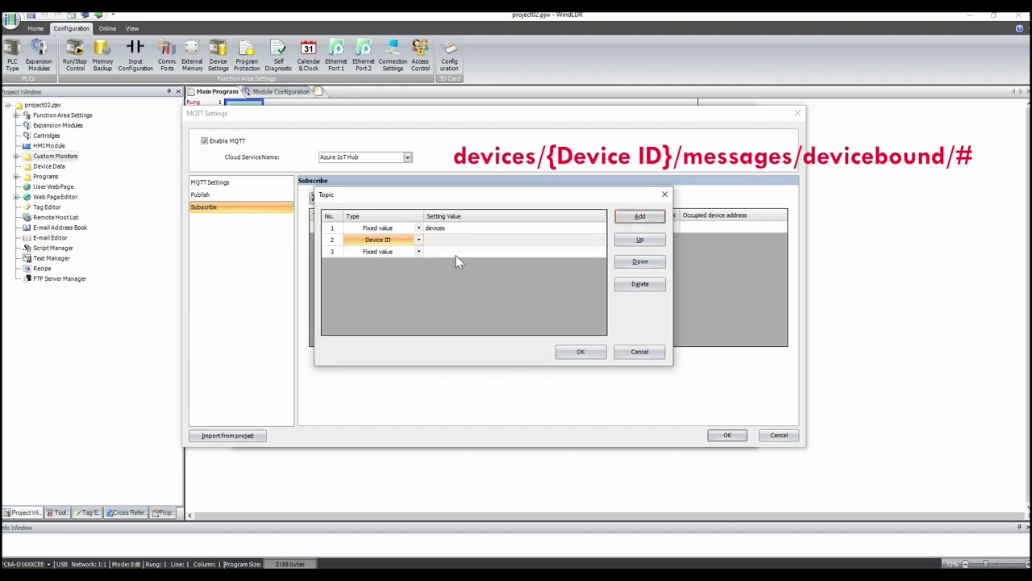
click(456, 251)
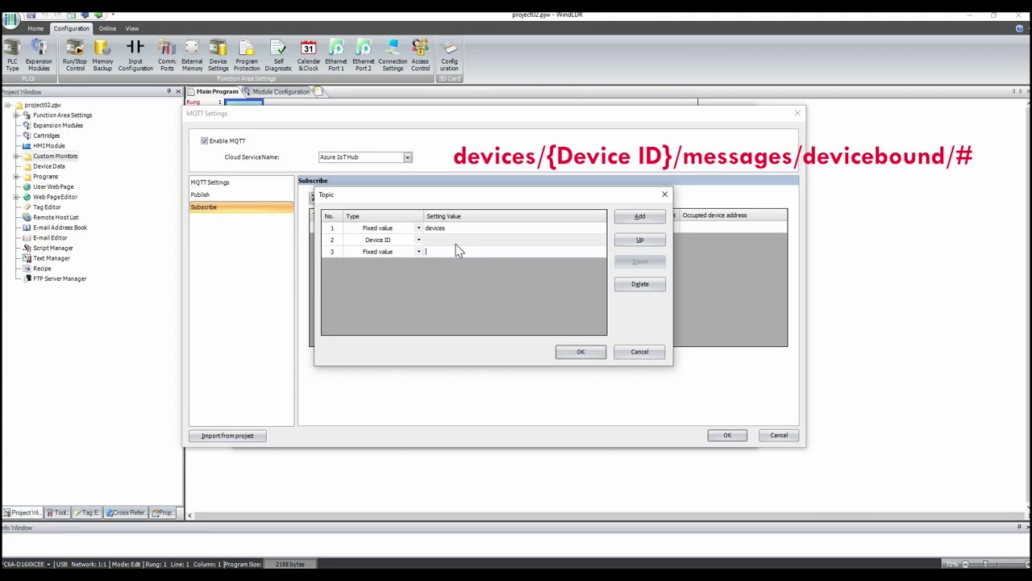
text(messages/devicebound/#)
click(581, 353)
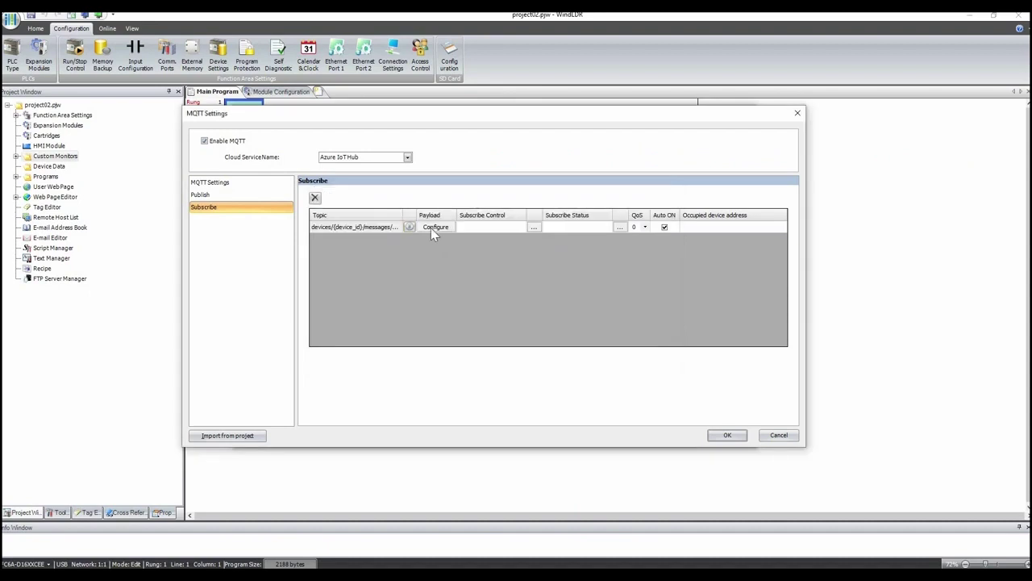
Step: Add a Word (W) value named Pressure stored in D0200 to the subscribe payload and accept the payload
click(434, 228)
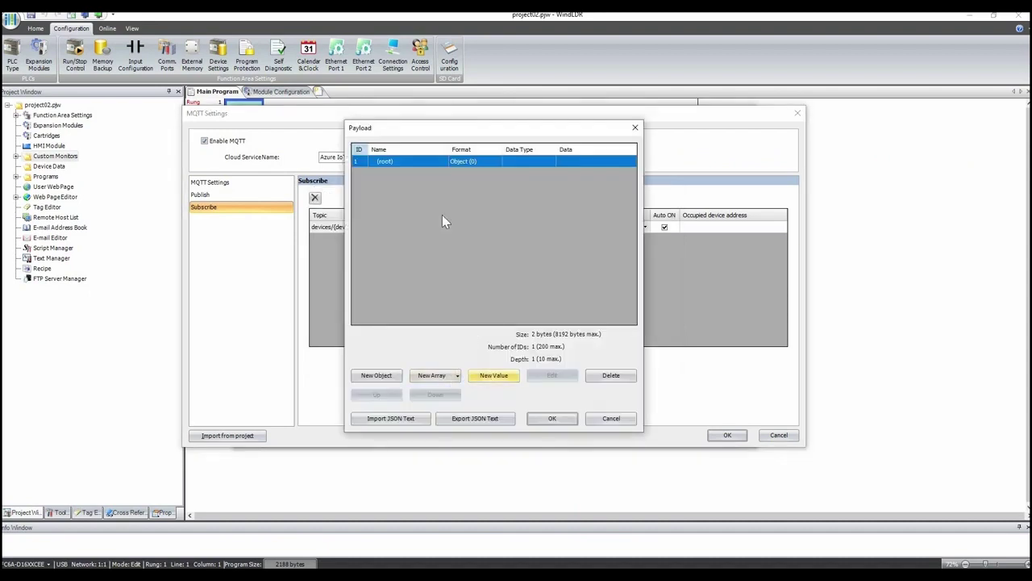
click(493, 375)
drag(429, 225, 394, 226)
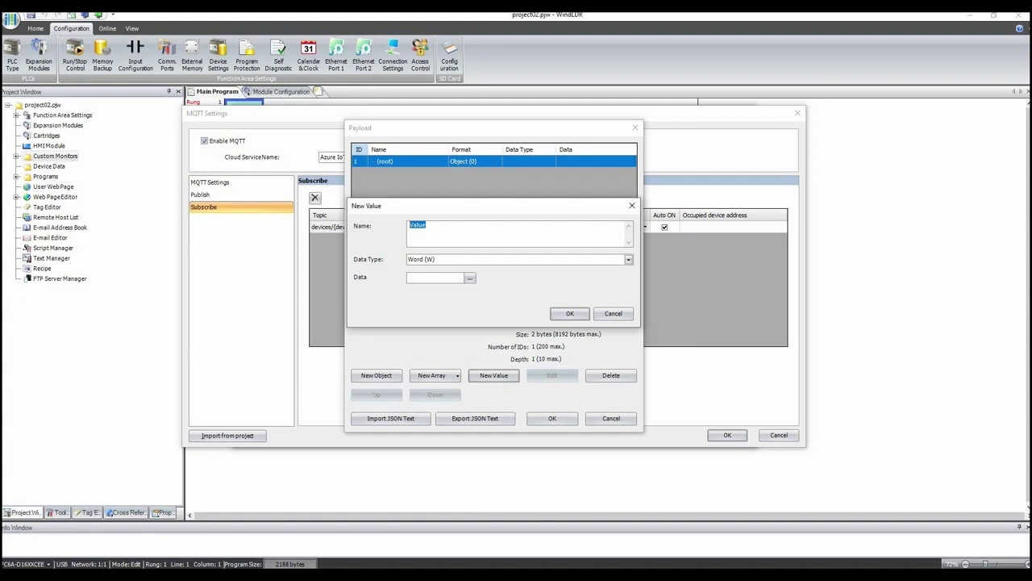
text(Pressure)
double_click(419, 223)
click(433, 230)
double_click(433, 228)
click(435, 225)
double_click(440, 226)
click(416, 229)
double_click(438, 230)
click(403, 229)
double_click(441, 231)
click(440, 230)
double_click(430, 228)
click(436, 228)
text(d200)
click(569, 313)
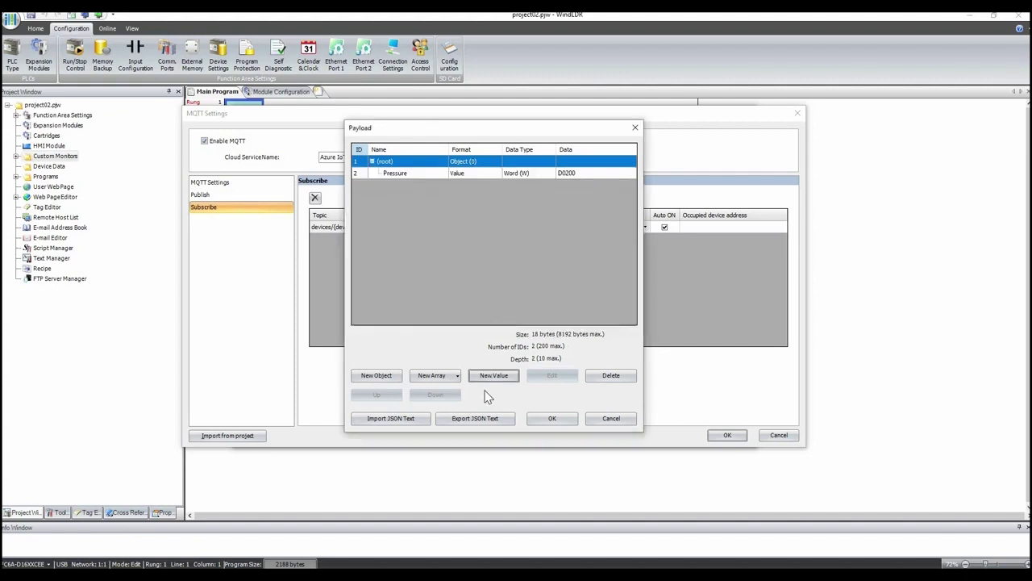
key(Return)
Step: Assign M0020 as subscribe control and D0020 as subscribe status, and accept the MQTT and function area settings
click(508, 228)
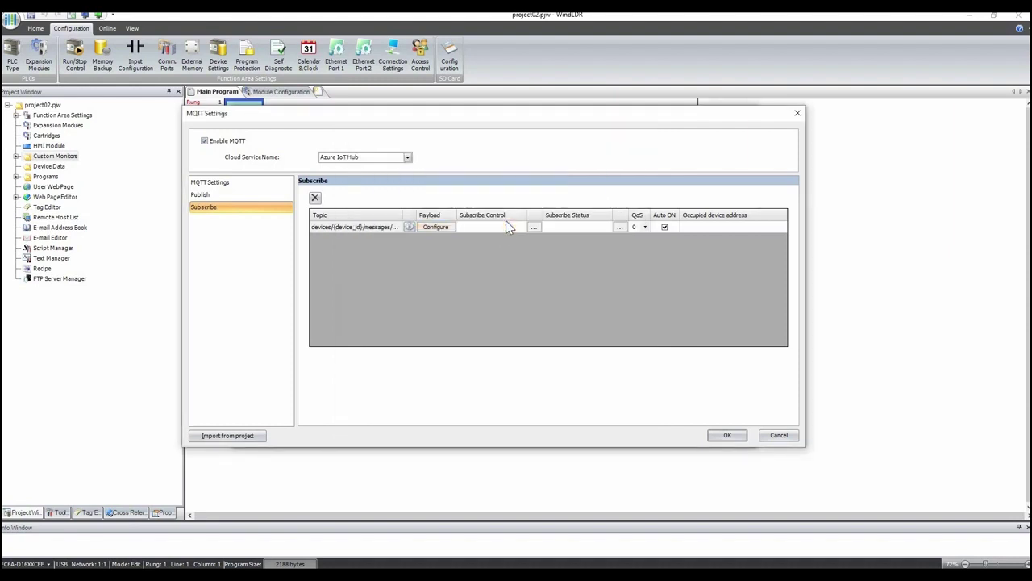
text(m20)
click(589, 228)
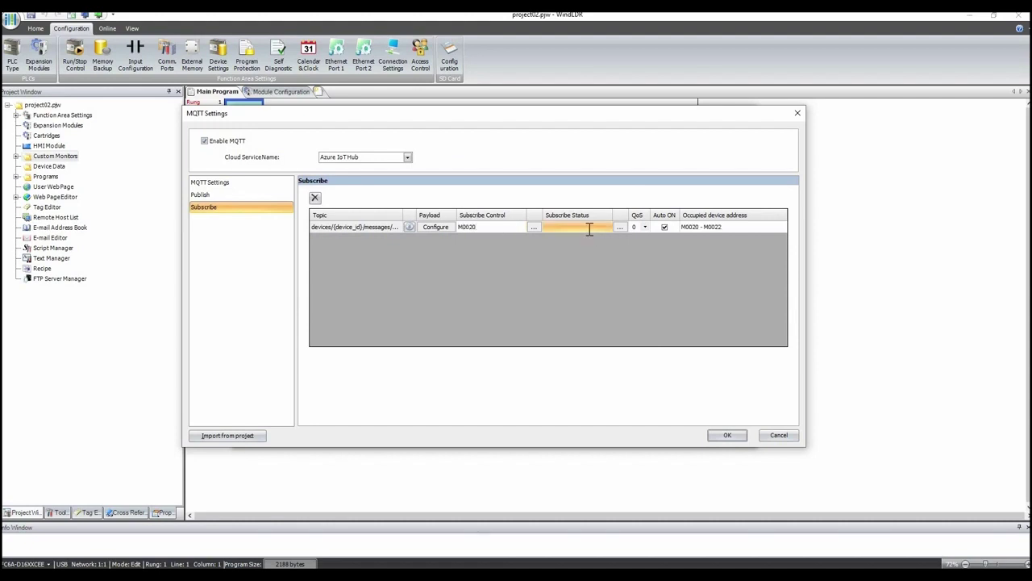
click(590, 228)
text(d20)
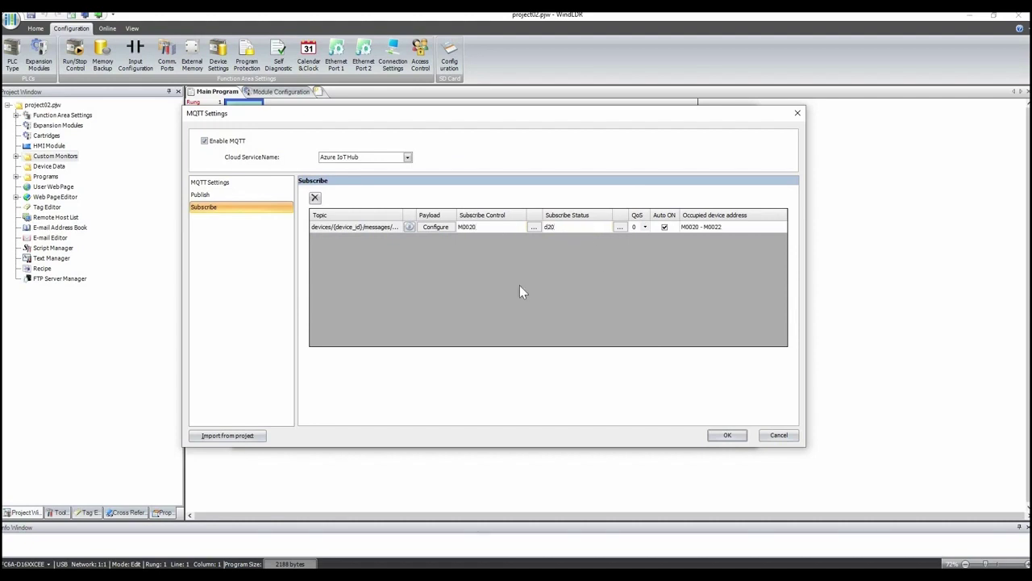
click(725, 436)
key(Return)
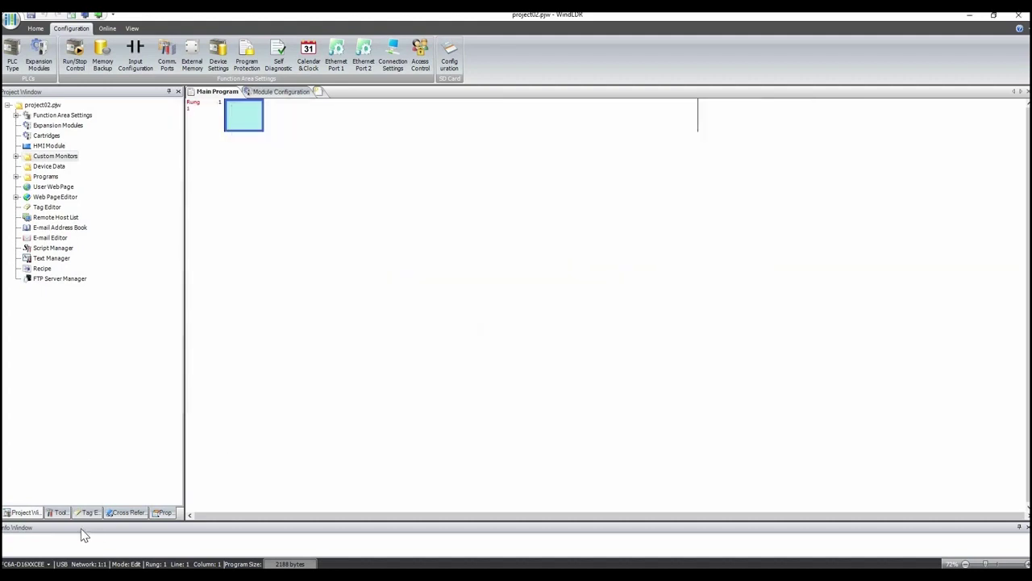
Step: Enter the comment "subscribe status" for data register D0020 in the Tag Editor
click(84, 513)
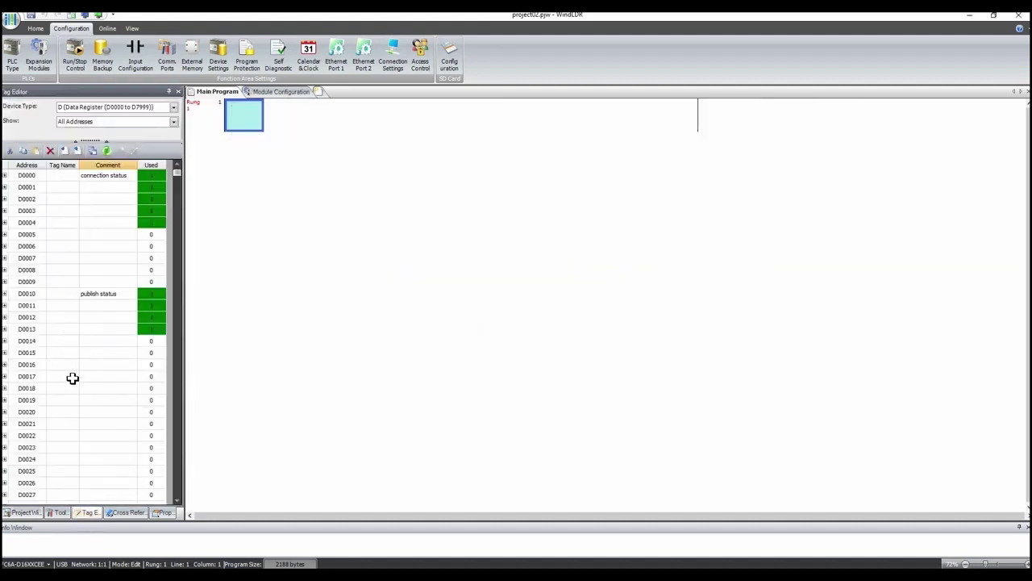
double_click(104, 416)
text(subscribe status)
key(Return)
Step: Enter the comment "pressure data" for data register D0200
scroll(121, 435, down, 10)
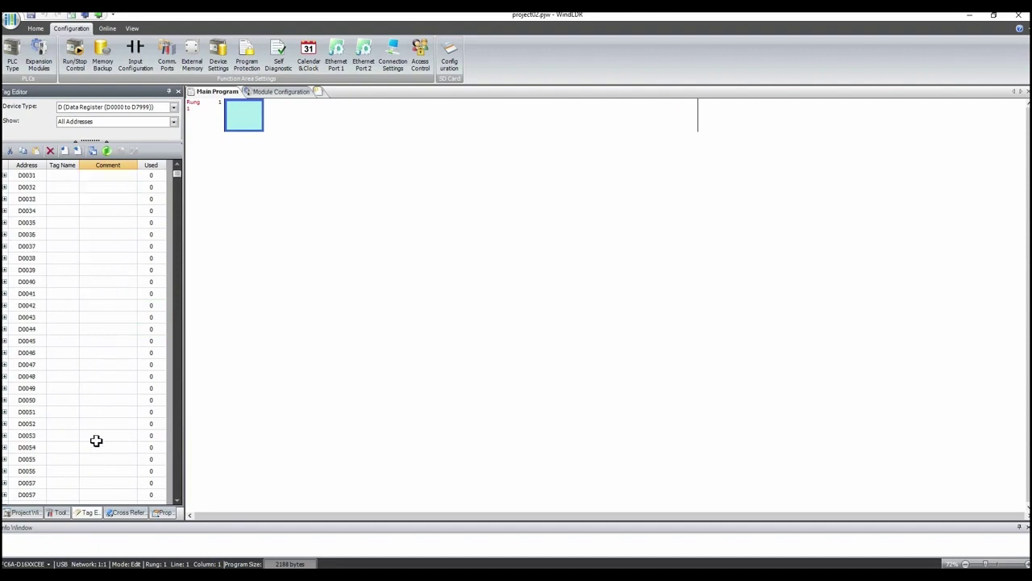
scroll(99, 403, down, 20)
scroll(96, 403, down, 20)
scroll(89, 427, down, 5)
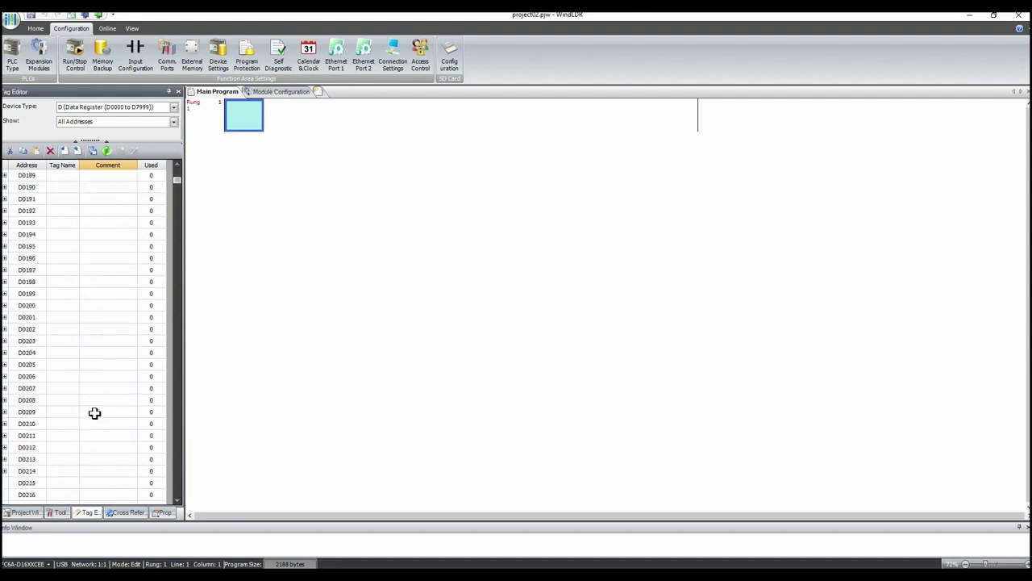
double_click(86, 306)
text(pressure data)
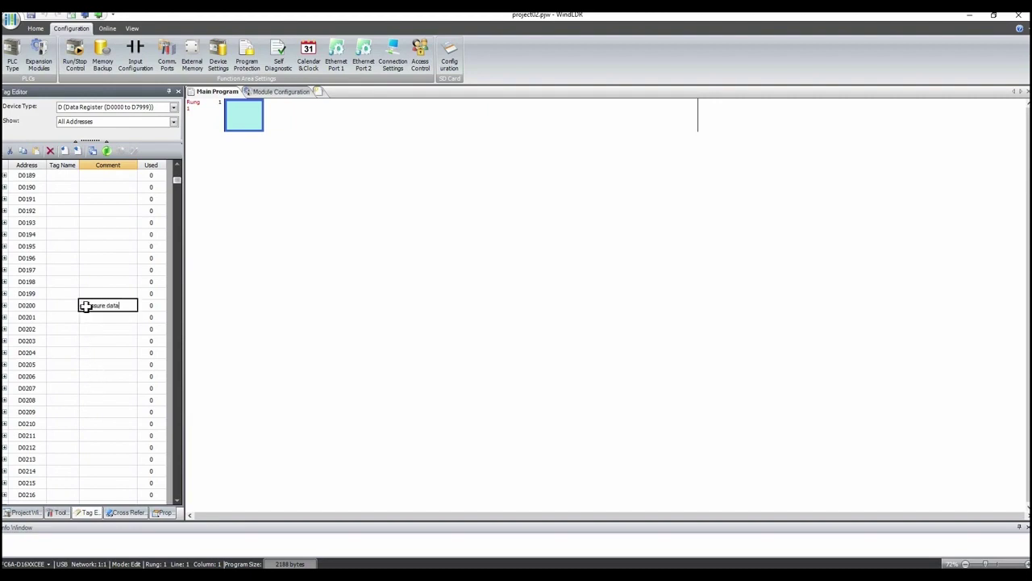
key(Return)
Step: Show the internal relays M0000 to M7997 and enter the comment "subscribe control" for M0020
click(115, 107)
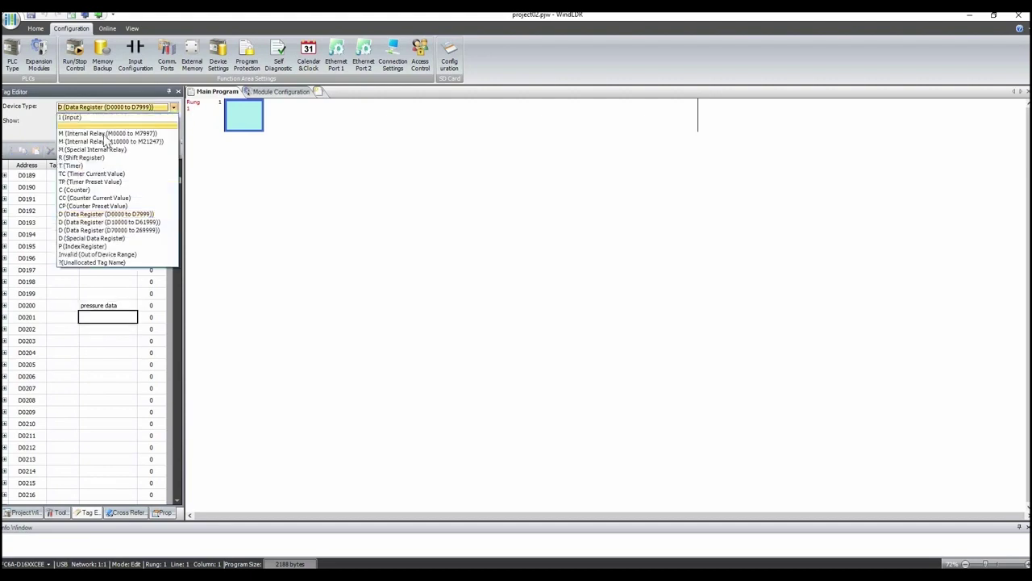
click(103, 133)
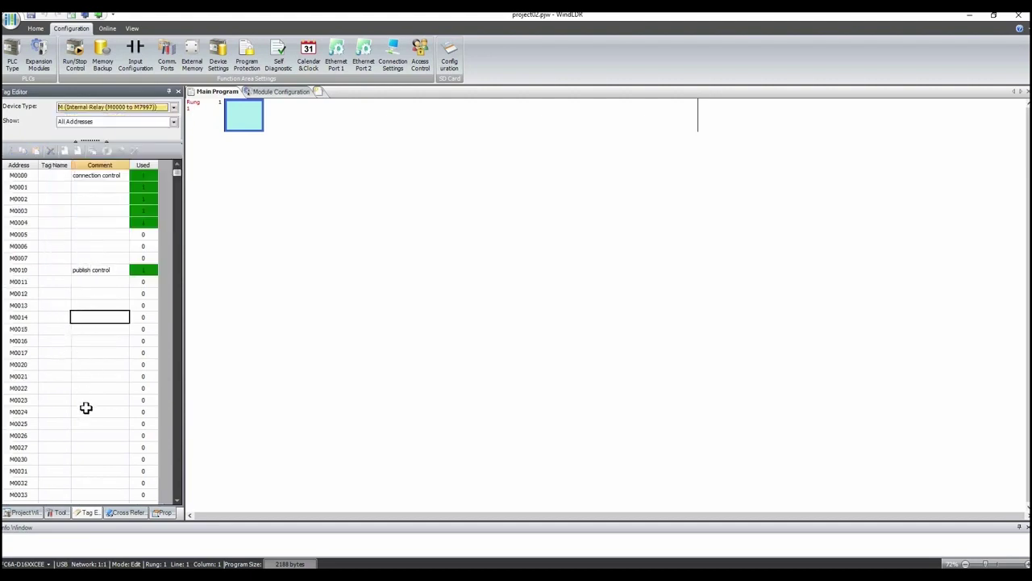
click(87, 365)
text(subs)
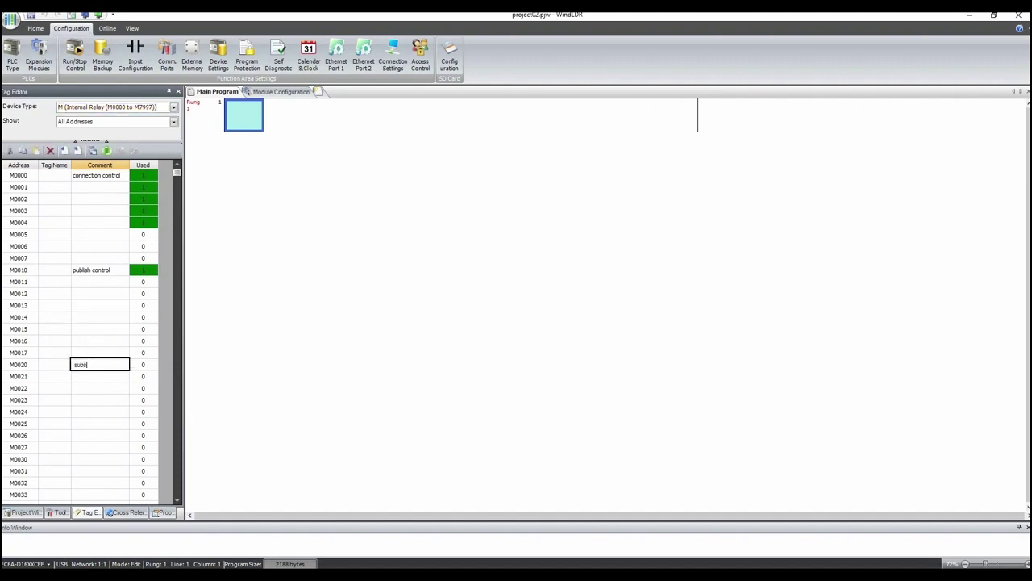
text(control)
key(Return)
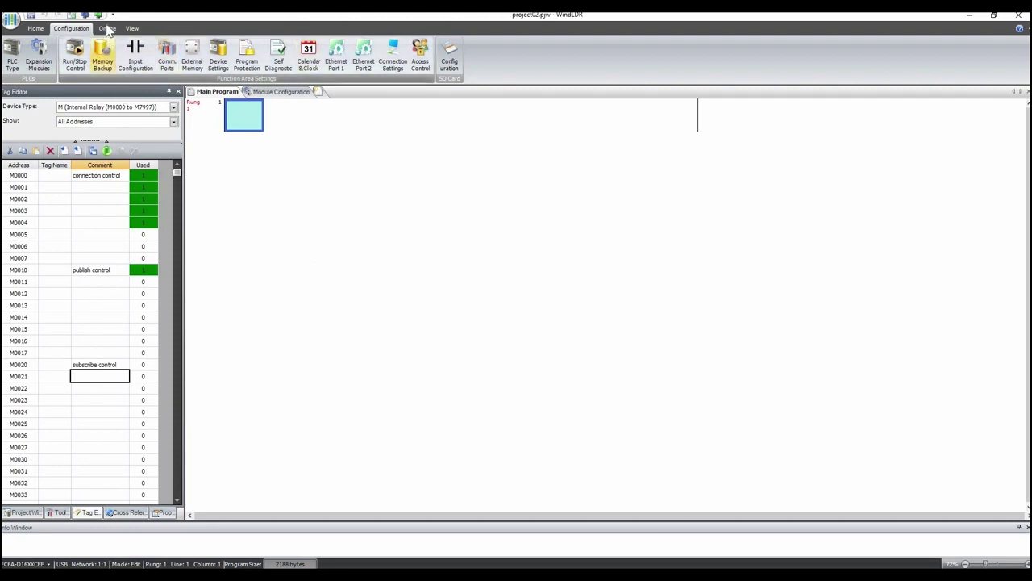
Step: Download the user program with its comment data to the PLC in ASCII transfer mode
click(107, 28)
click(16, 50)
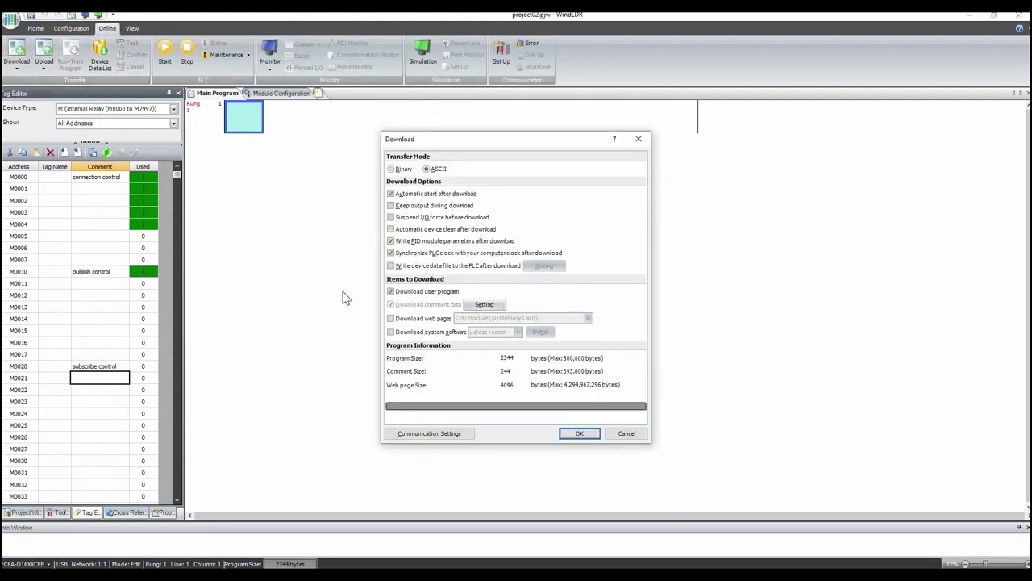
click(581, 436)
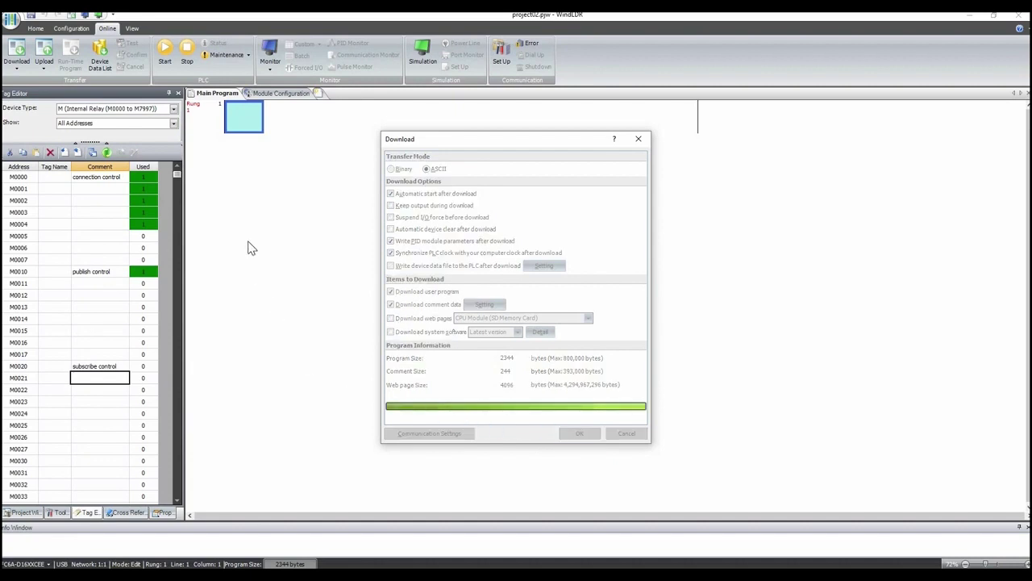
key(Return)
Step: Start monitoring the PLC and open the saved custom monitor test1
click(270, 55)
click(306, 43)
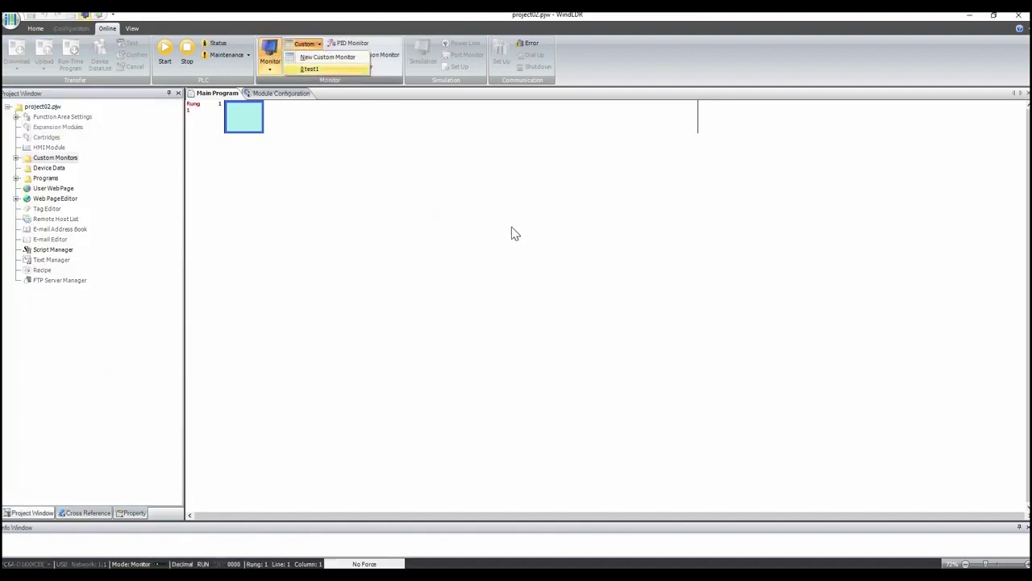
key(Return)
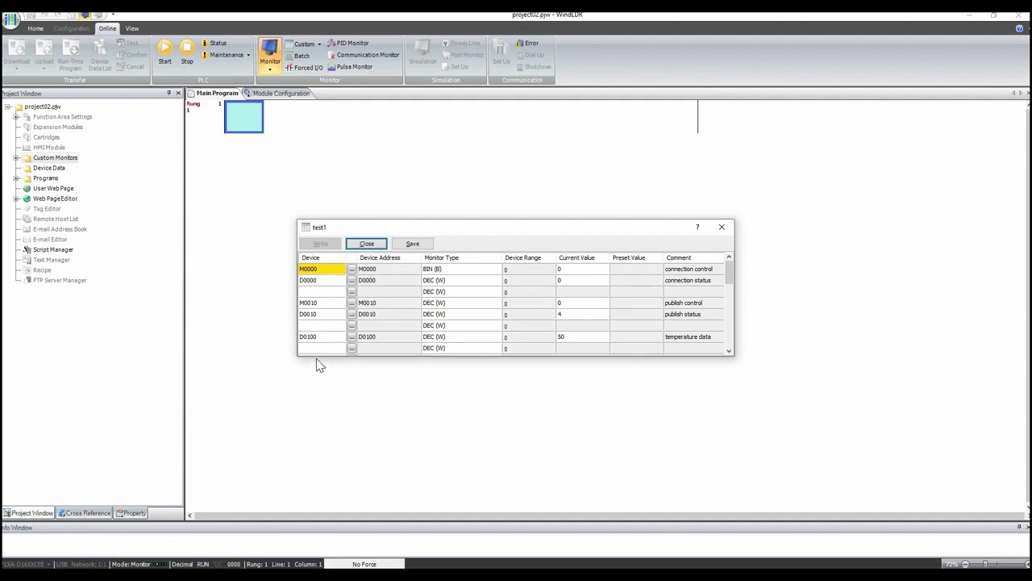
Step: Enlarge the custom monitor and add the subscribe control M0020 below the temperature data with monitor type BIN (B)
click(327, 359)
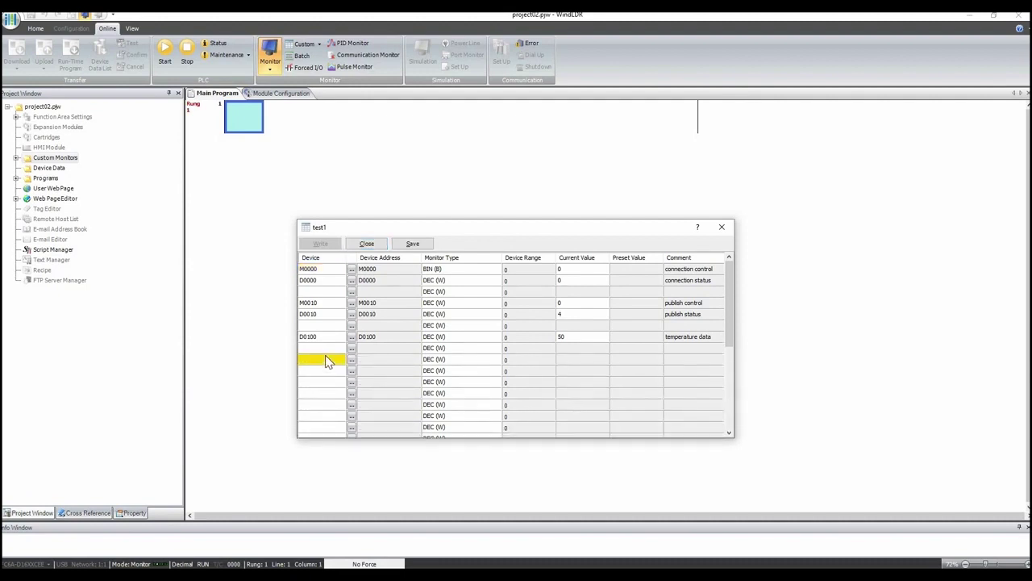
text(M0020)
key(Return)
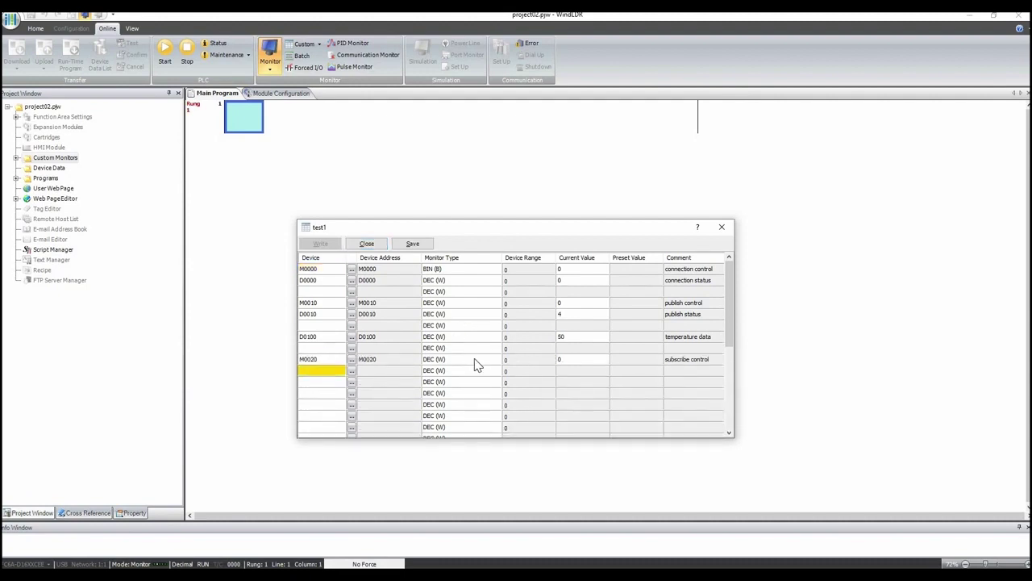
click(456, 359)
click(456, 359)
click(440, 418)
Step: Set the monitor type of publish control M0010 to BIN (B) and add the subscribe status D0020 directly below M0020
click(487, 306)
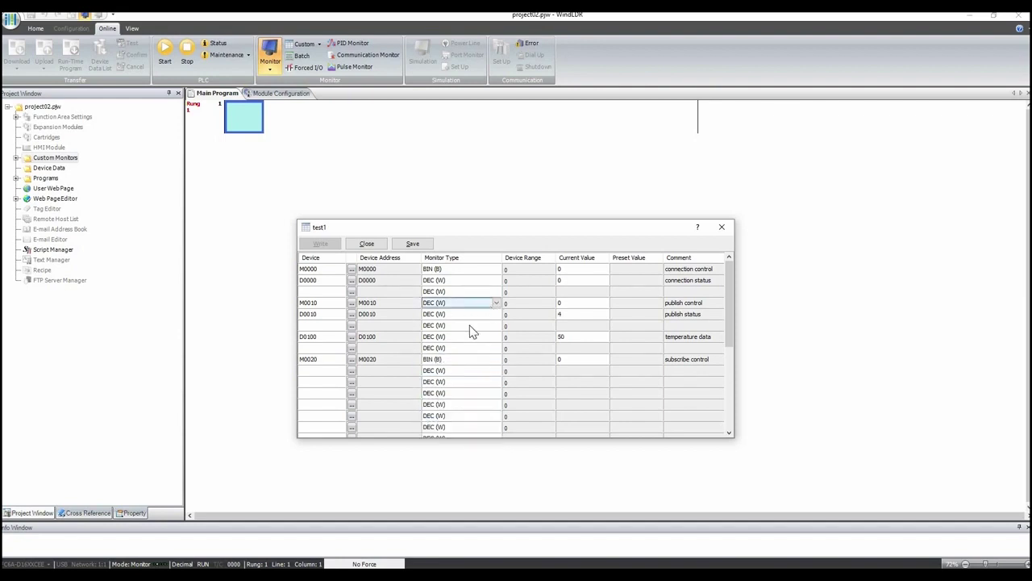
click(435, 367)
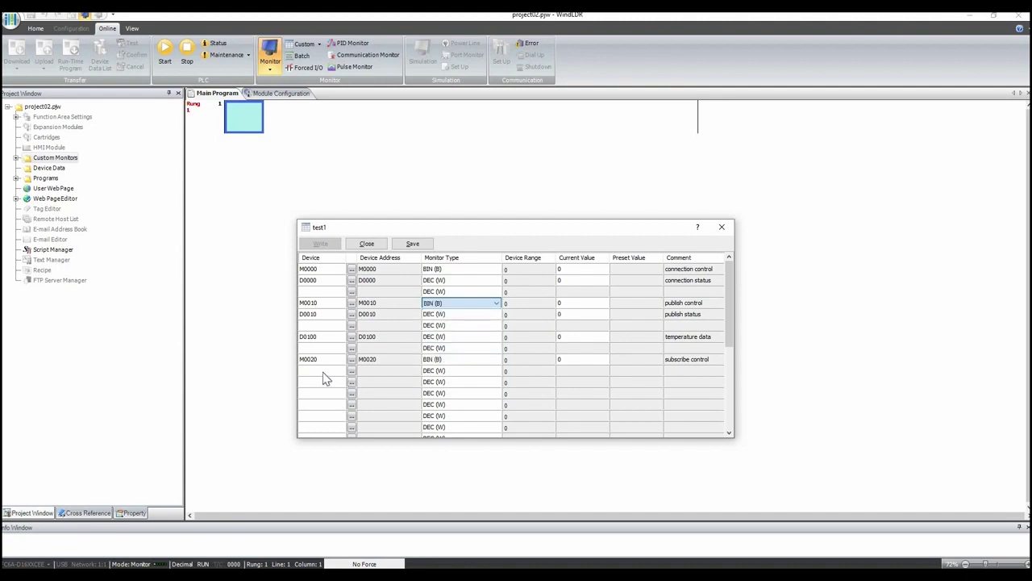
click(322, 372)
click(322, 372)
text(D20)
key(Return)
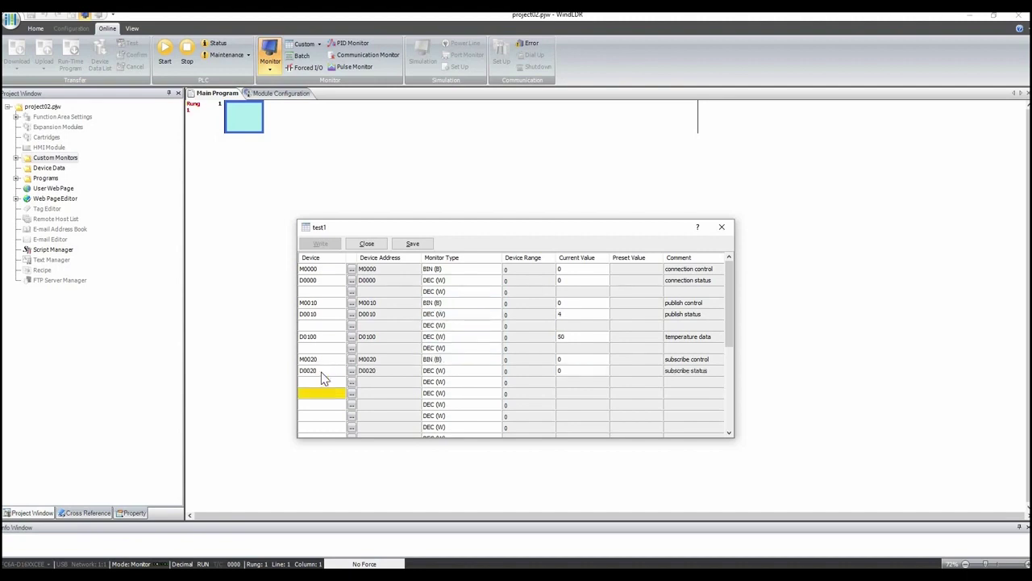
Step: Add the pressure data register D0200 one blank row below D0020 and save the custom monitor
text(d200)
key(Return)
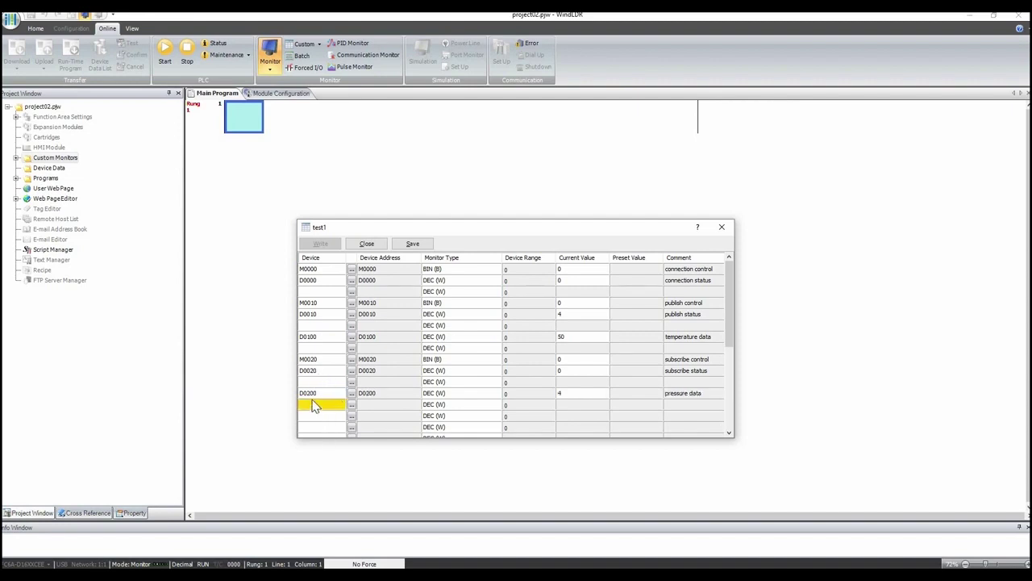
click(413, 244)
click(535, 337)
click(550, 333)
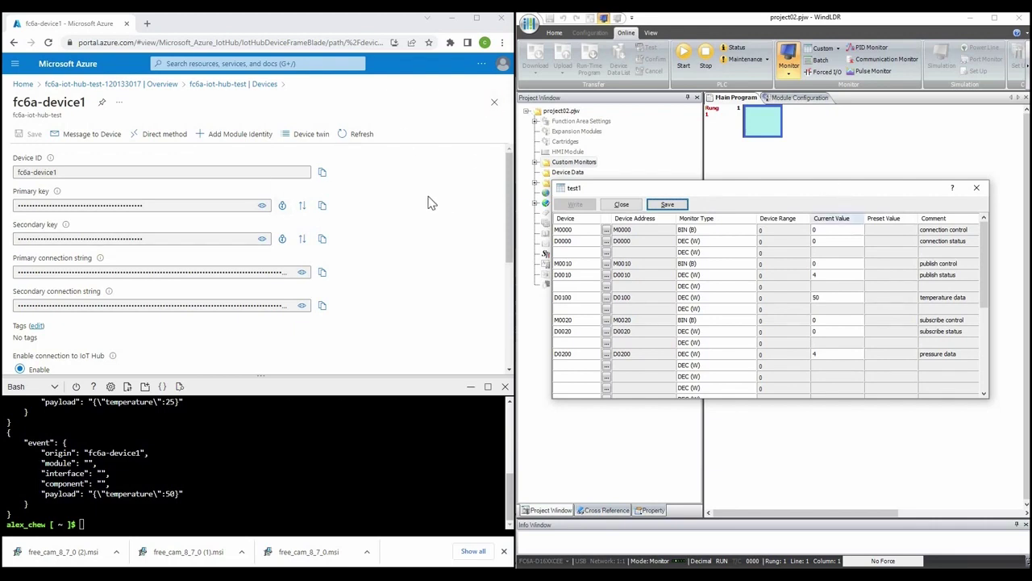
Step: Switch to the Azure portal and start a message to fc6a-device1 with the JSON body {"Pressure": 100}
click(79, 137)
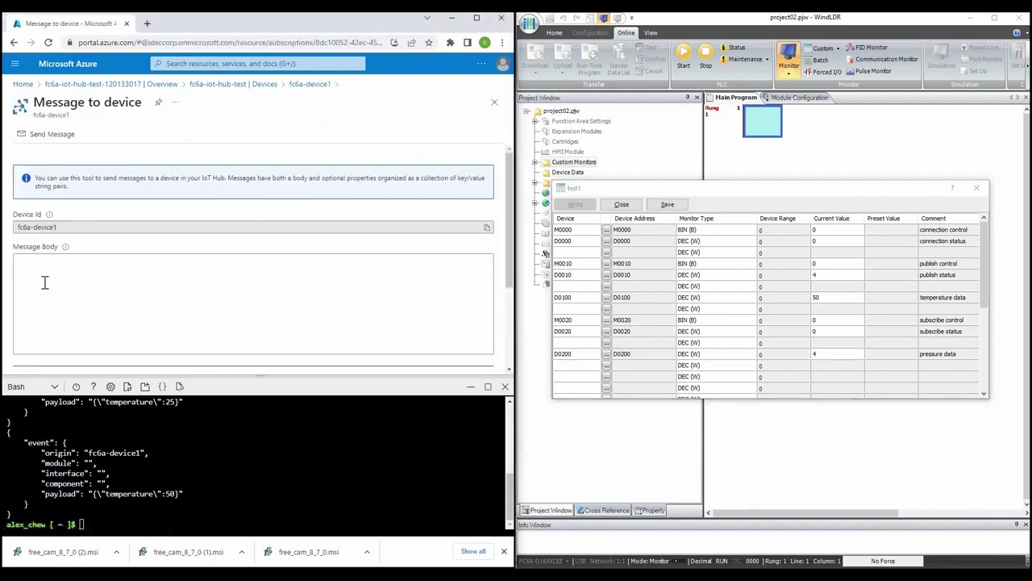
click(45, 262)
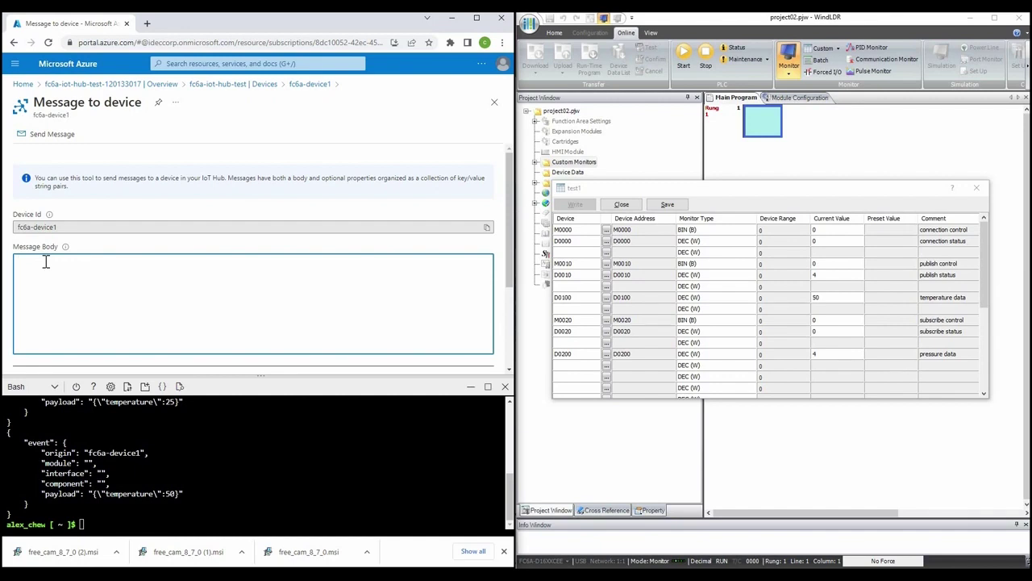
text({)
text("pressu)
text(re)
text(")
text(: 100 )
text(})
Step: In the WindLDR custom monitor, set connection control M0000 to 1 and check the connection status and subscribe control M0020
click(840, 231)
text(1)
key(Return)
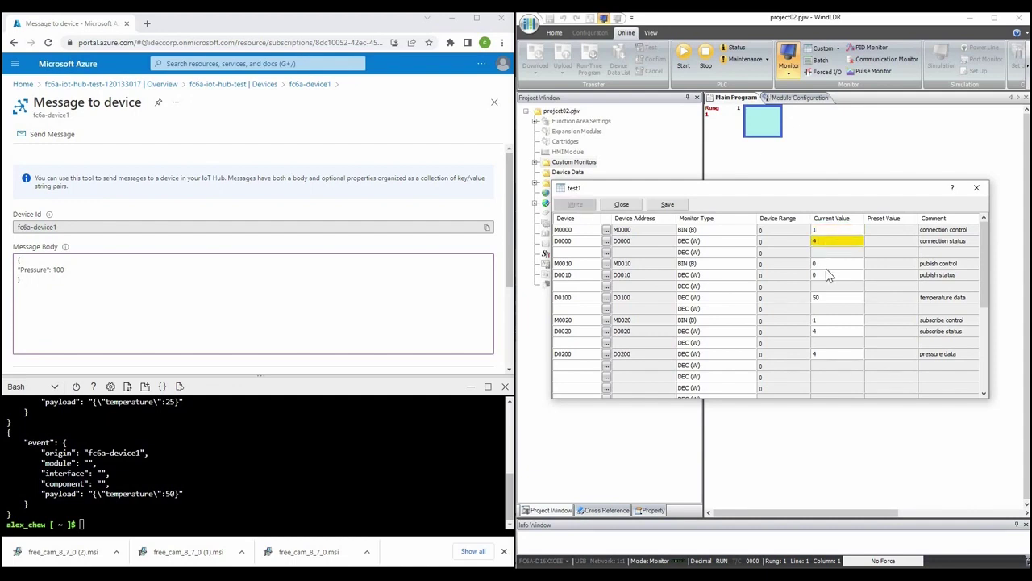
key(Down)
key(Down)
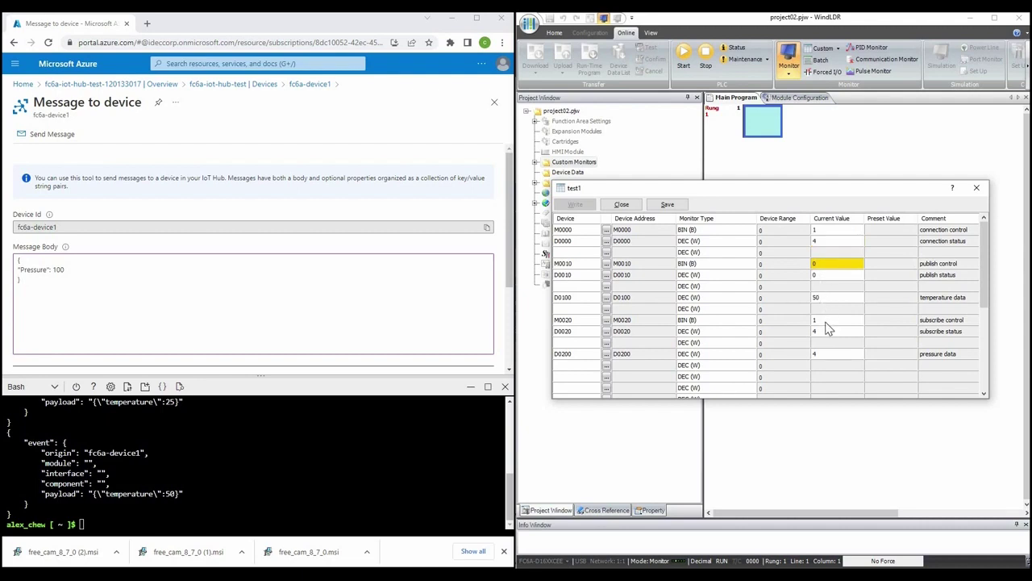
click(825, 321)
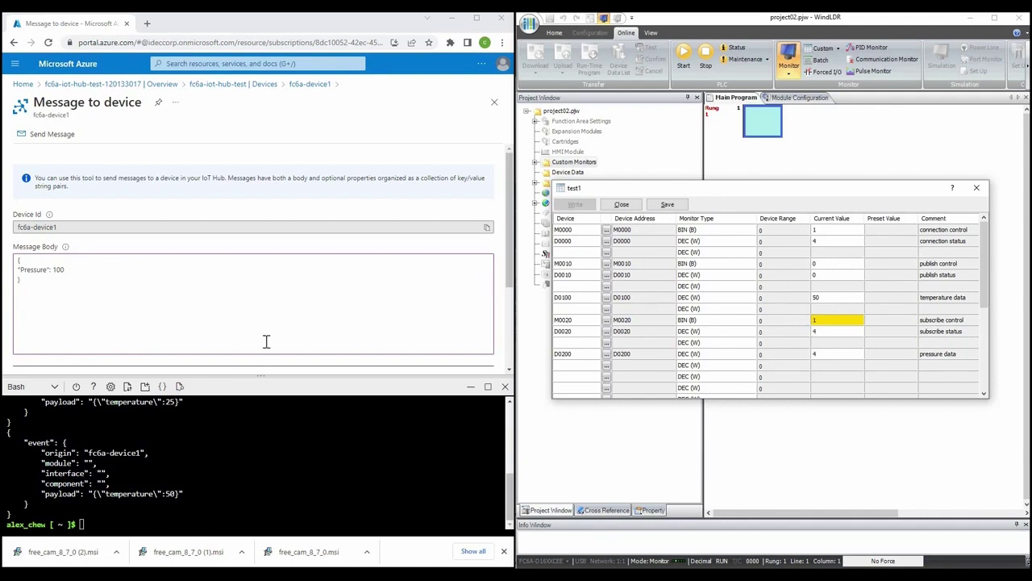
Step: Send the message with Pressure 100 from the Azure portal to fc6a-device1
click(47, 135)
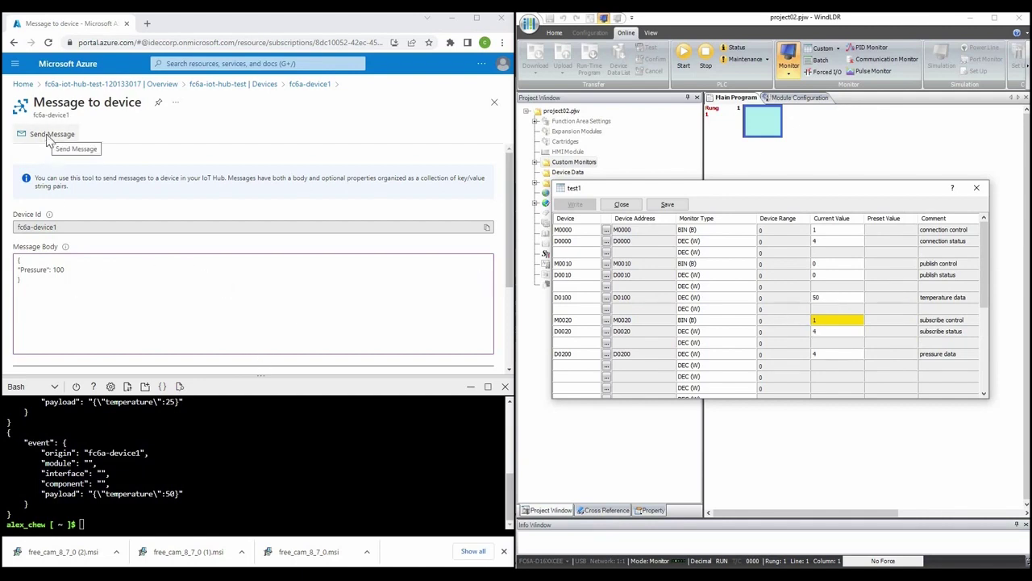
click(48, 136)
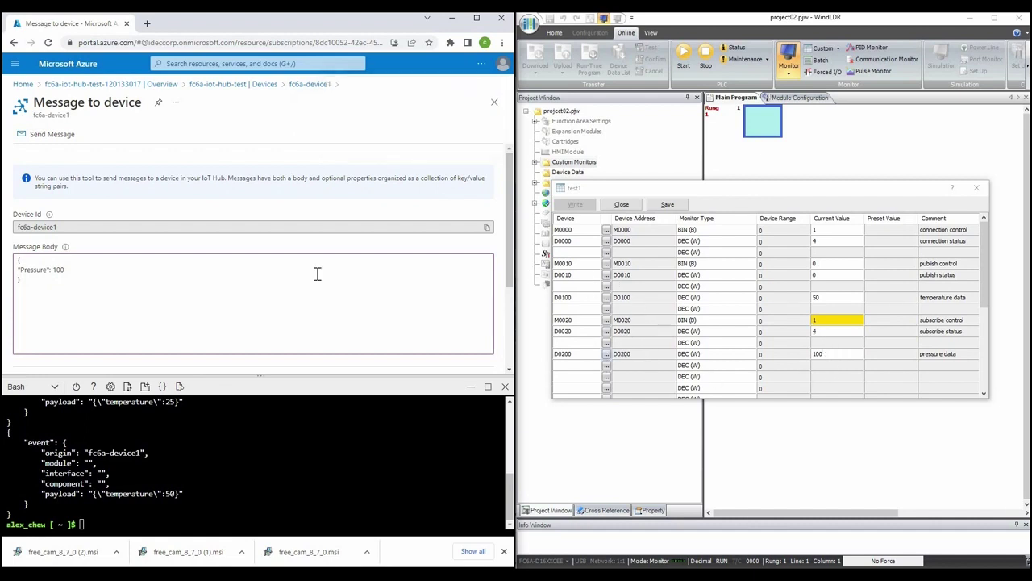
Step: Change the Pressure value in the message body to 123 and send the message to the device again
click(64, 271)
key(BackSpace)
key(BackSpace)
key(BackSpace)
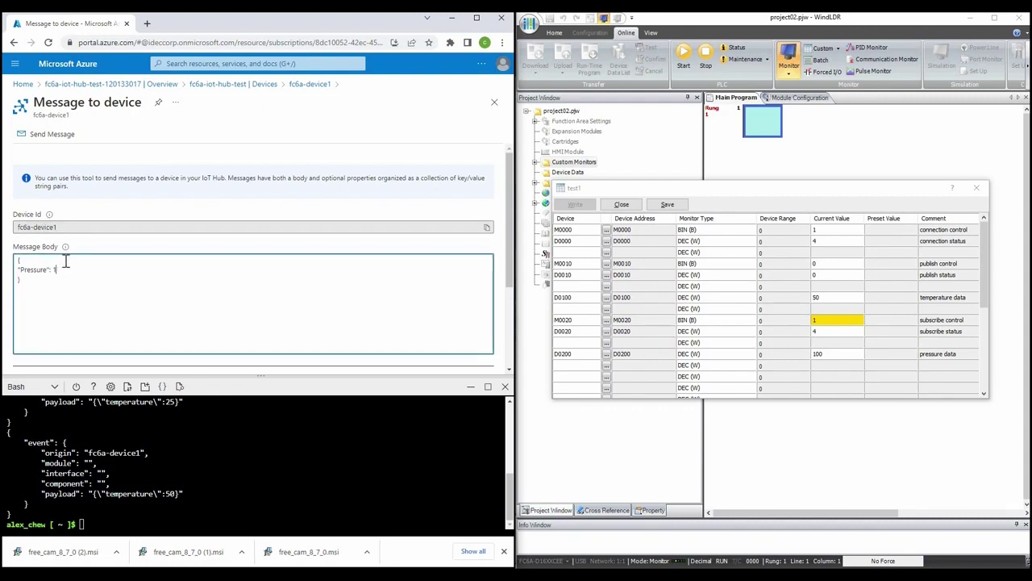
text(123)
click(52, 134)
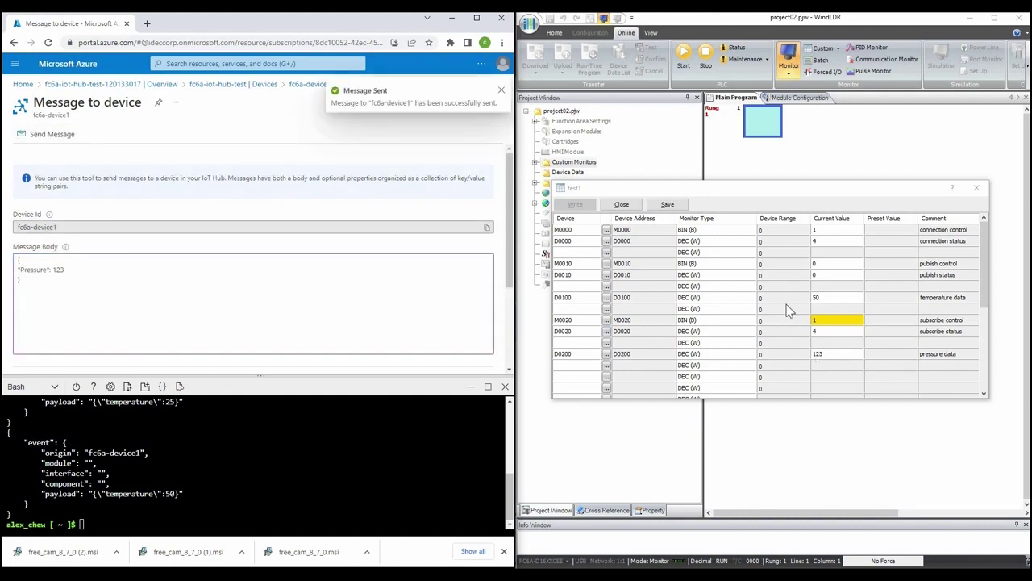